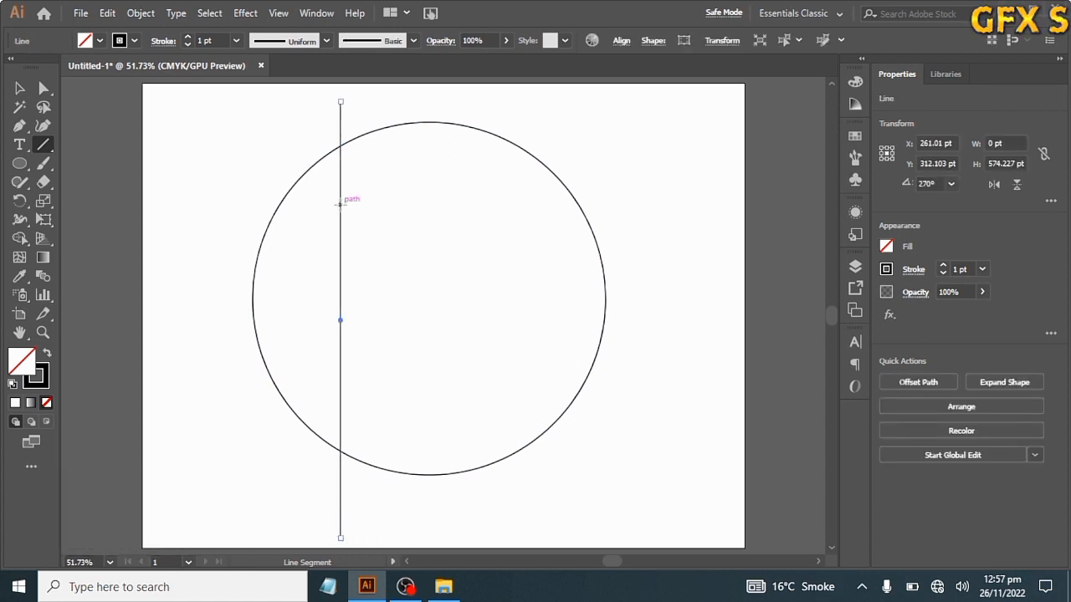
# Duplicate the vertical line across the circle to about X 500 pt and align both lines and the circle by their vertical centres.
pyautogui.click(19, 88)
pyautogui.moveTo(338, 193); pyautogui.dragTo(523, 187)
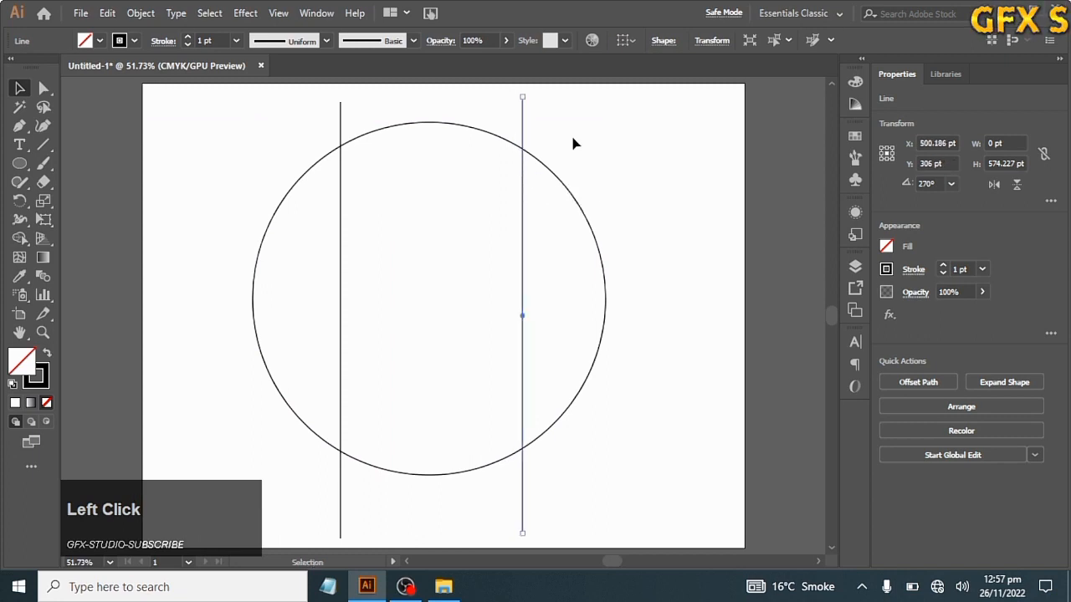
pyautogui.hotkey('ctrl', 'a')
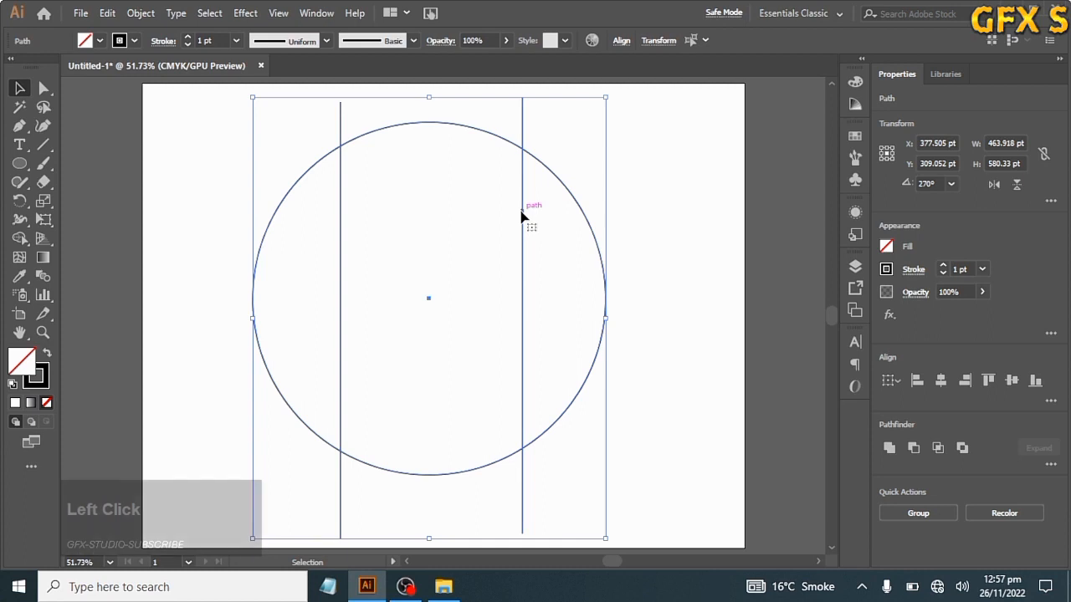
pyautogui.click(620, 40)
pyautogui.click(587, 88)
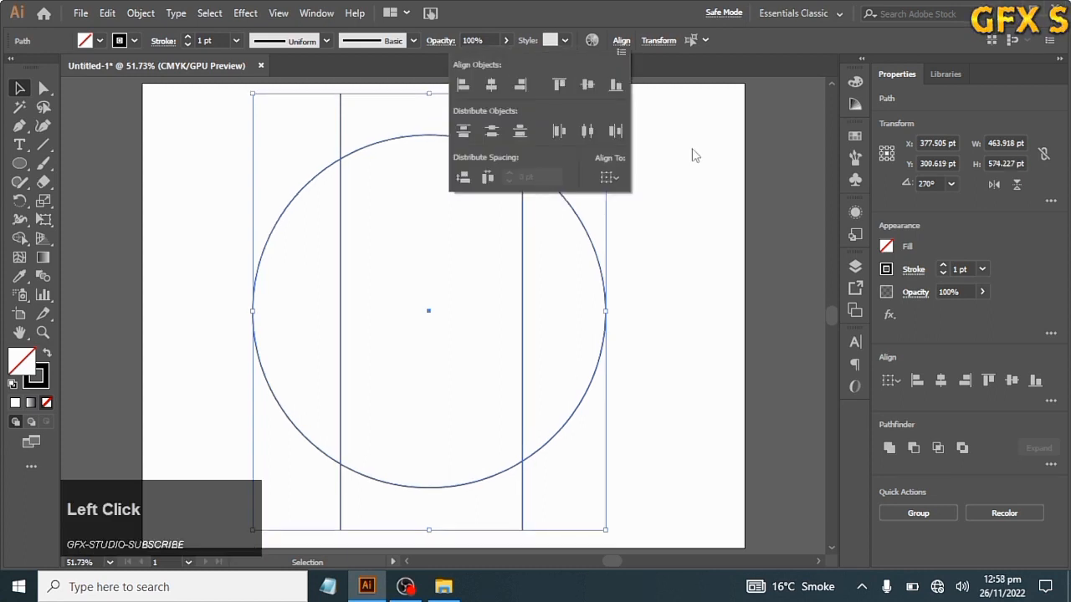
pyautogui.click(674, 155)
pyautogui.click(681, 201)
# Draw a diagonal line across the circle's lower-left part and rotate it to 315°.
pyautogui.click(43, 144)
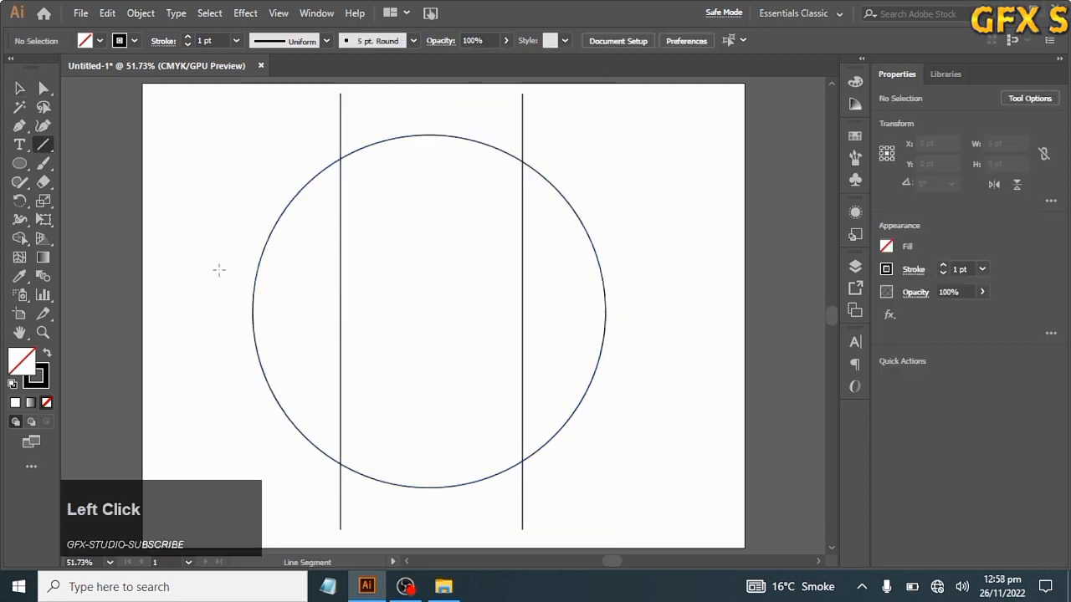
pyautogui.moveTo(219, 290)
pyautogui.mouseDown()
pyautogui.moveTo(446, 521)
pyautogui.moveTo(436, 515)
pyautogui.mouseUp()
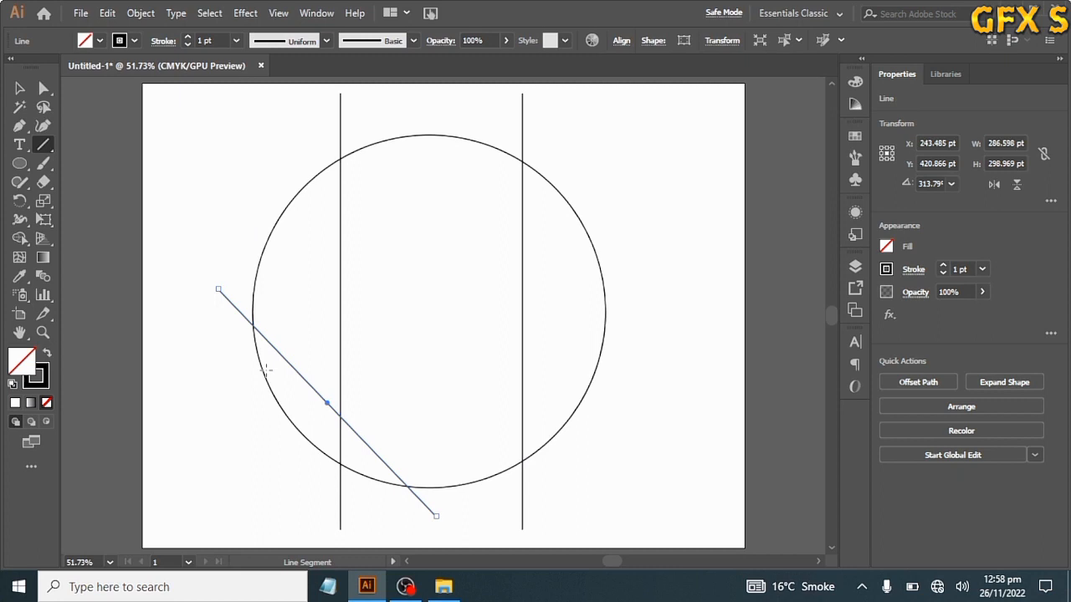
pyautogui.moveTo(214, 285); pyautogui.dragTo(202, 300)
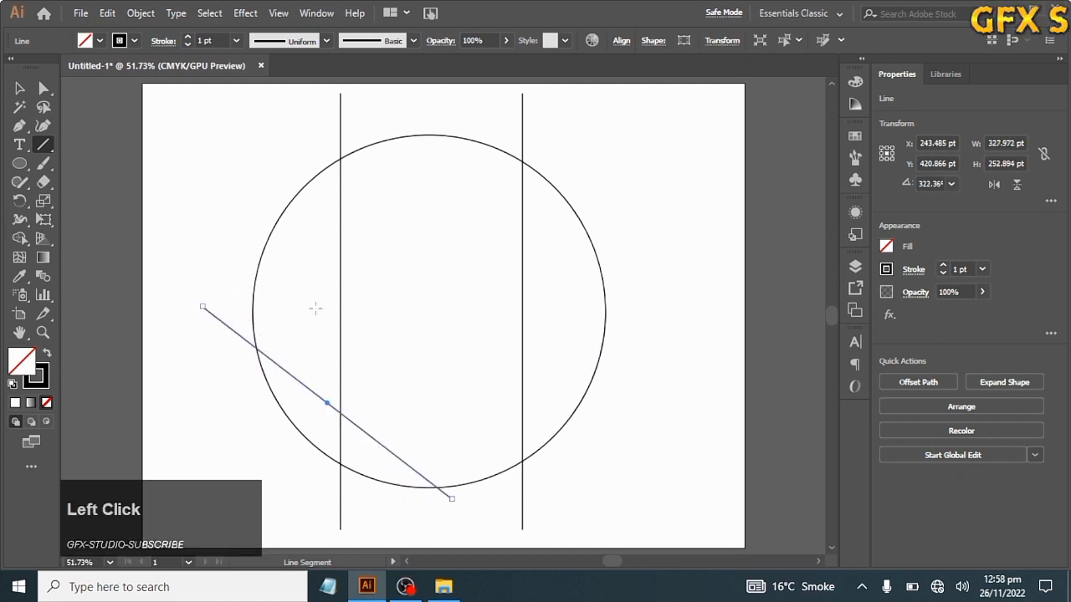
pyautogui.moveTo(458, 506); pyautogui.dragTo(438, 514)
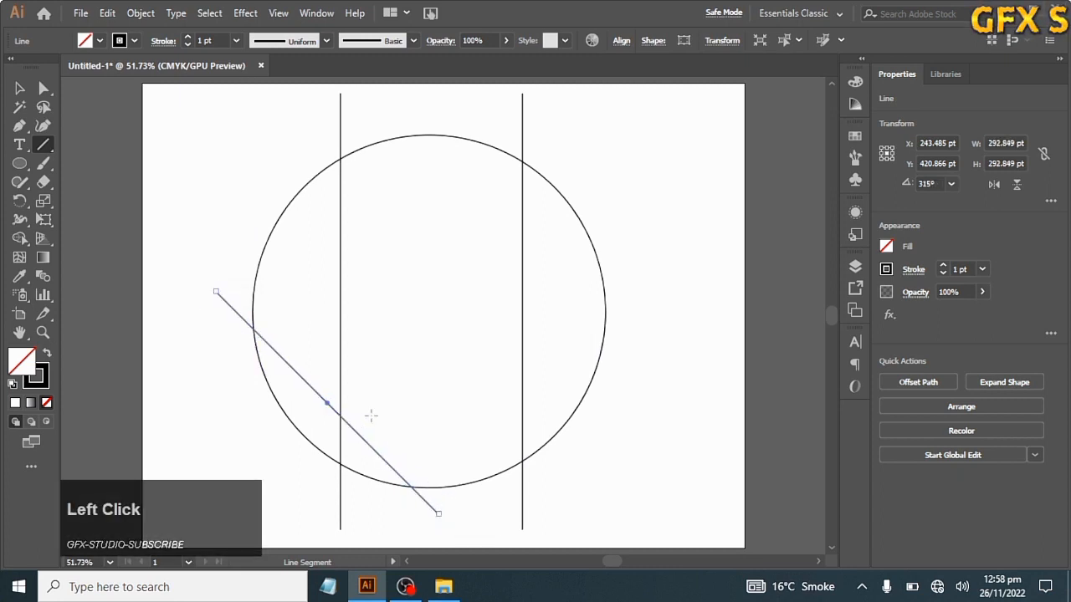
# Move the diagonal line right, nearer the circle's lower middle, and rotate it to 330°.
pyautogui.press('v')
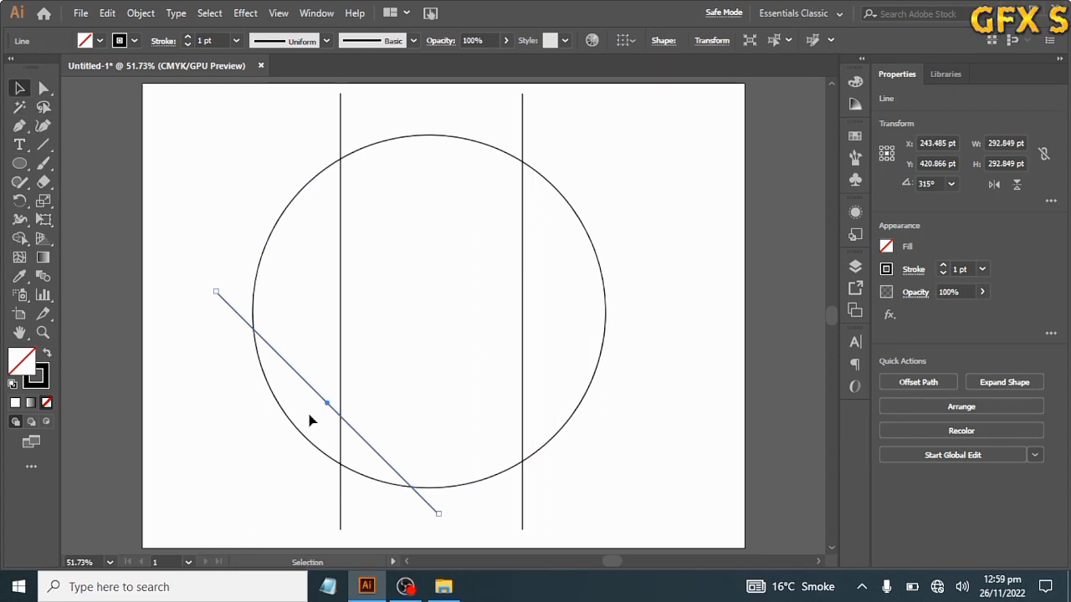
pyautogui.moveTo(327, 405); pyautogui.dragTo(401, 414)
pyautogui.moveTo(518, 525); pyautogui.dragTo(542, 483)
pyautogui.moveTo(258, 337); pyautogui.dragTo(263, 333)
# Reflect a copy of the diagonal line across the vertical axis and move it right so the two lines cross.
pyautogui.rightClick(402, 416)
pyautogui.moveTo(454, 324)
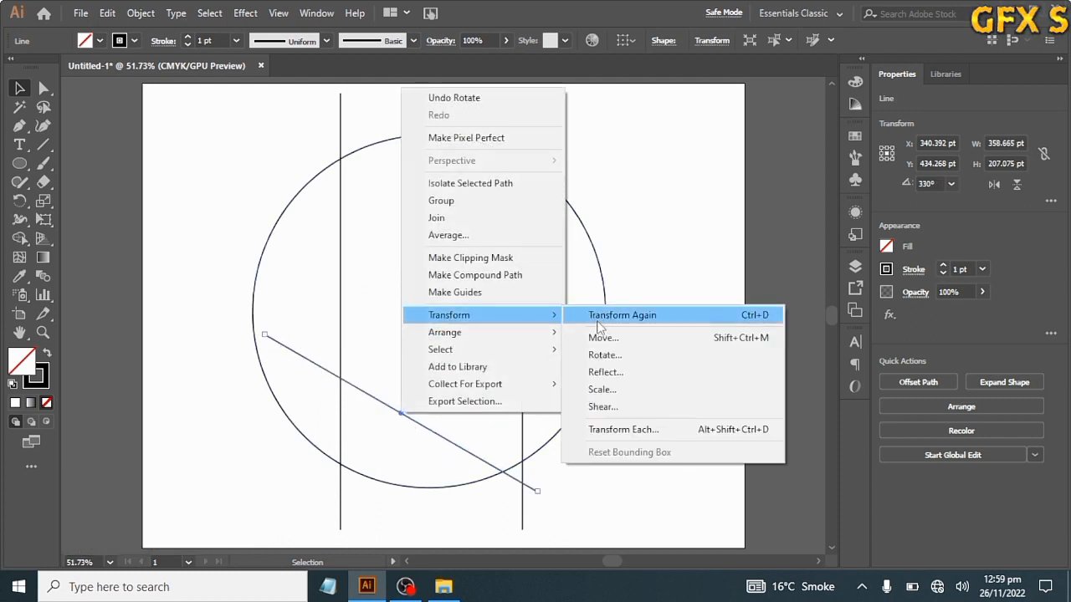
pyautogui.click(605, 371)
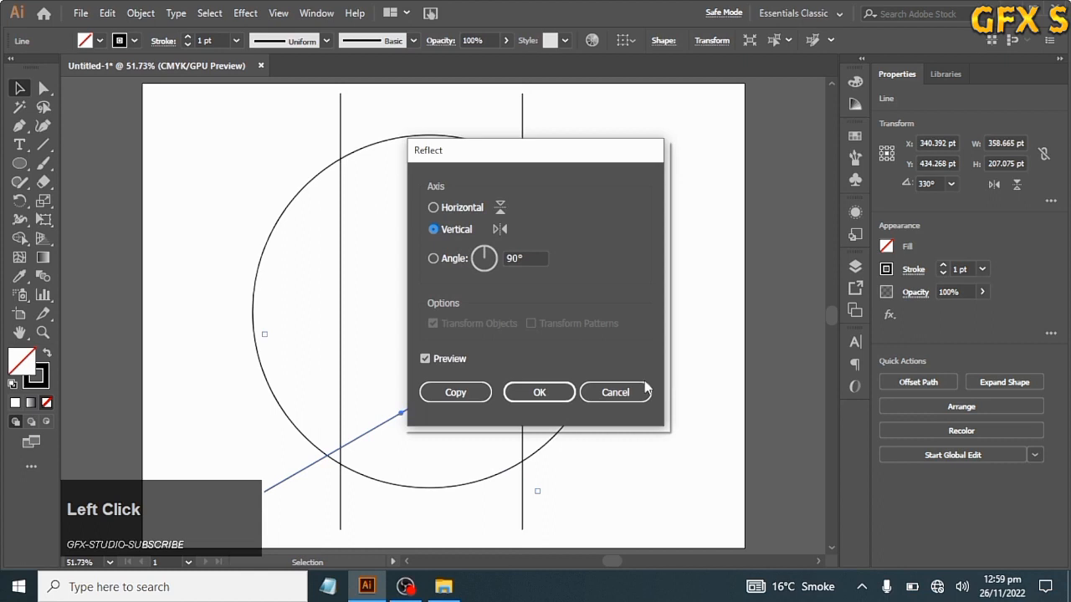
pyautogui.click(456, 393)
pyautogui.moveTo(416, 408); pyautogui.dragTo(470, 399)
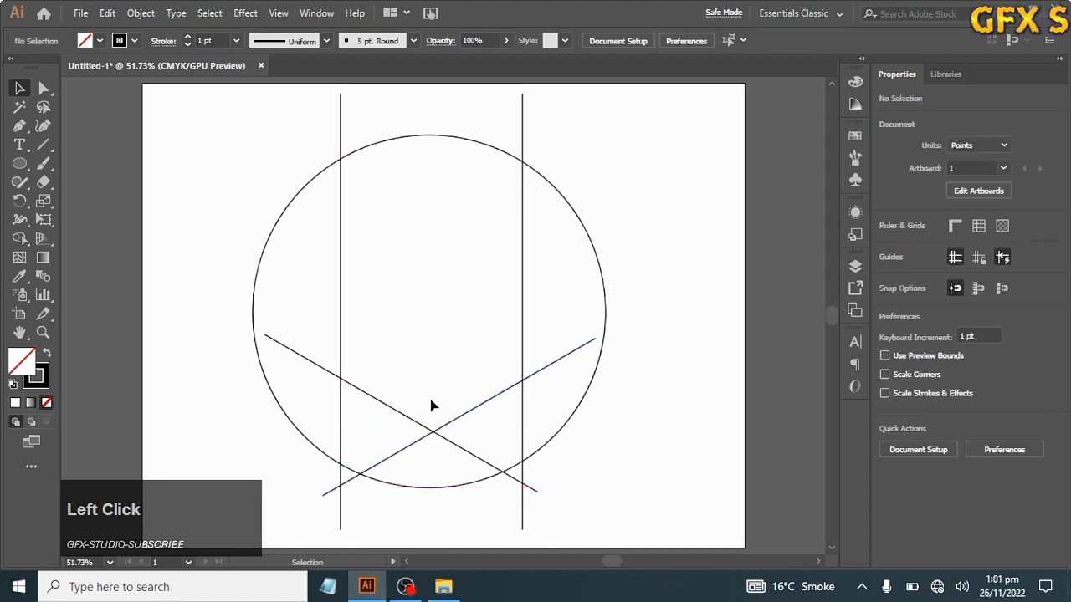
# Align the two diagonal lines by their vertical centres, try centring them horizontally as well, and undo the horizontal centring.
pyautogui.moveTo(432, 407); pyautogui.dragTo(445, 448)
pyautogui.click(616, 44)
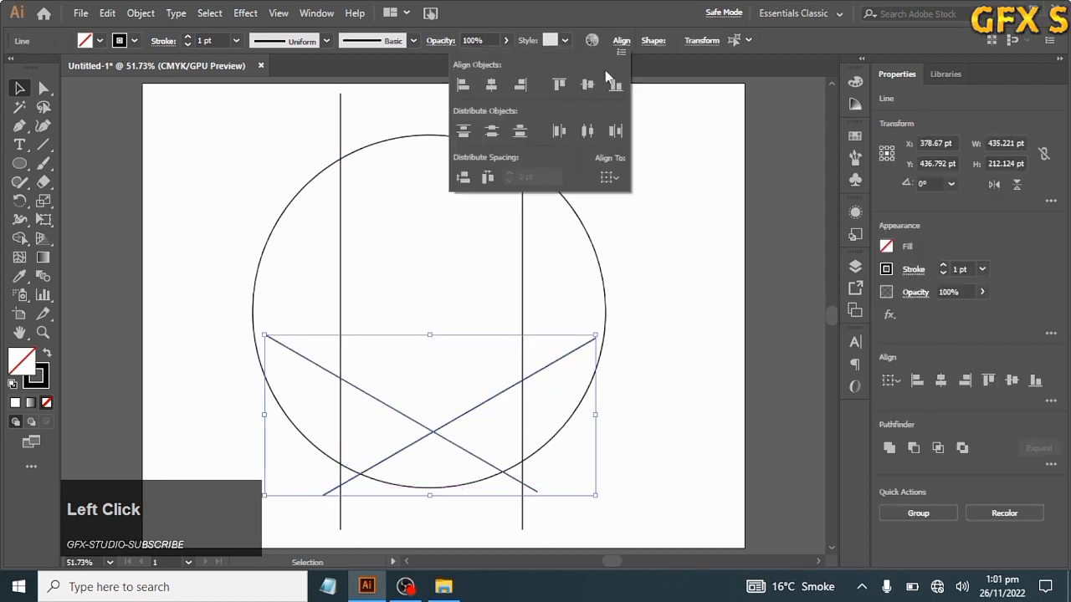
pyautogui.click(588, 85)
pyautogui.click(490, 87)
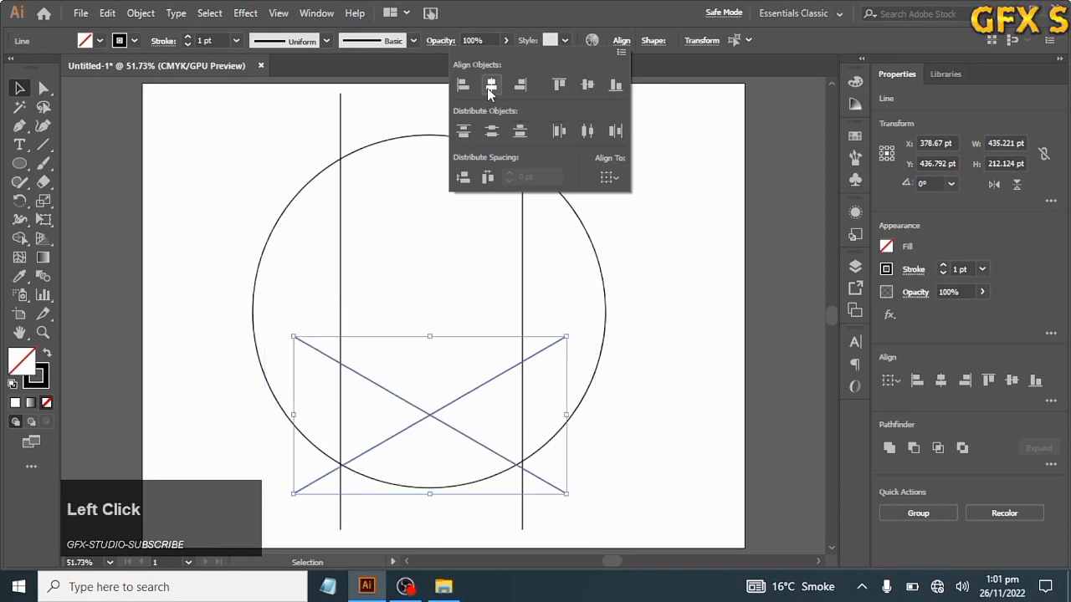
pyautogui.hotkey('ctrl', 'z')
pyautogui.hotkey('ctrl', 'z')
pyautogui.hotkey('ctrl', 'z')
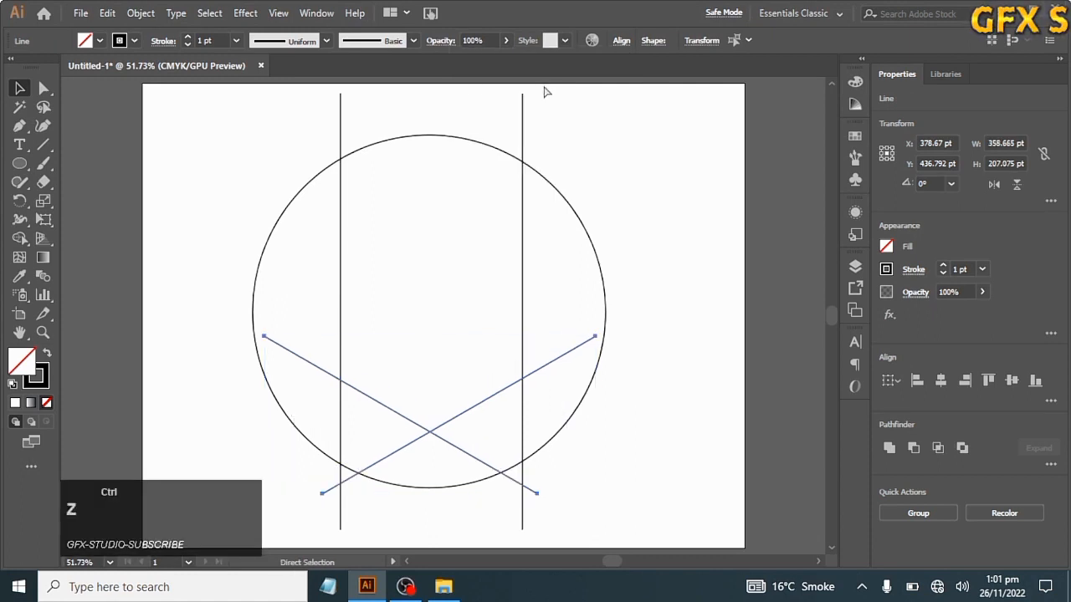
# Move the crossing lines up to just below the circle's centre and extend their lower ends past the circle's outline.
pyautogui.moveTo(432, 434); pyautogui.dragTo(433, 363)
pyautogui.click(698, 266)
pyautogui.hotkey('ctrl', 'z')
pyautogui.click(655, 206)
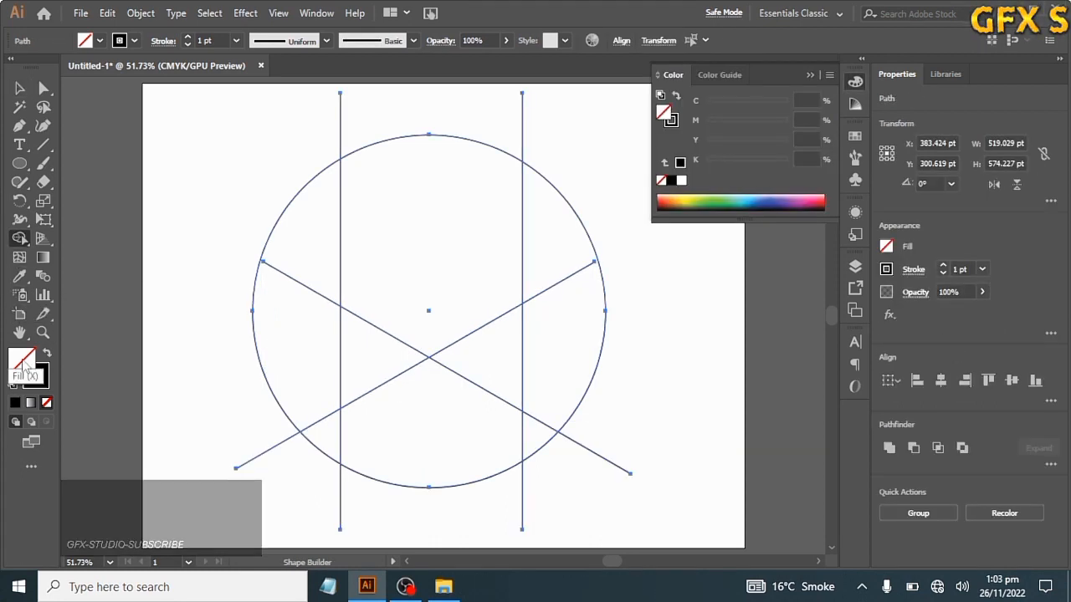
# Set the fill to black and use Shape Builder on the region between the vertical lines above the crossing lines.
pyautogui.click(449, 252)
pyautogui.click(473, 233)
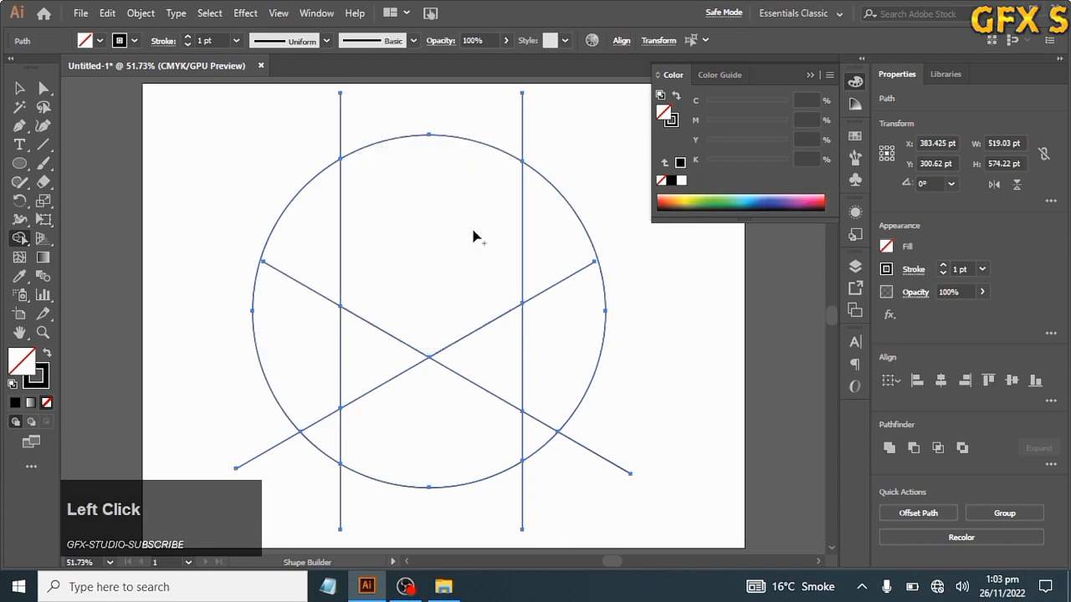
pyautogui.click(671, 180)
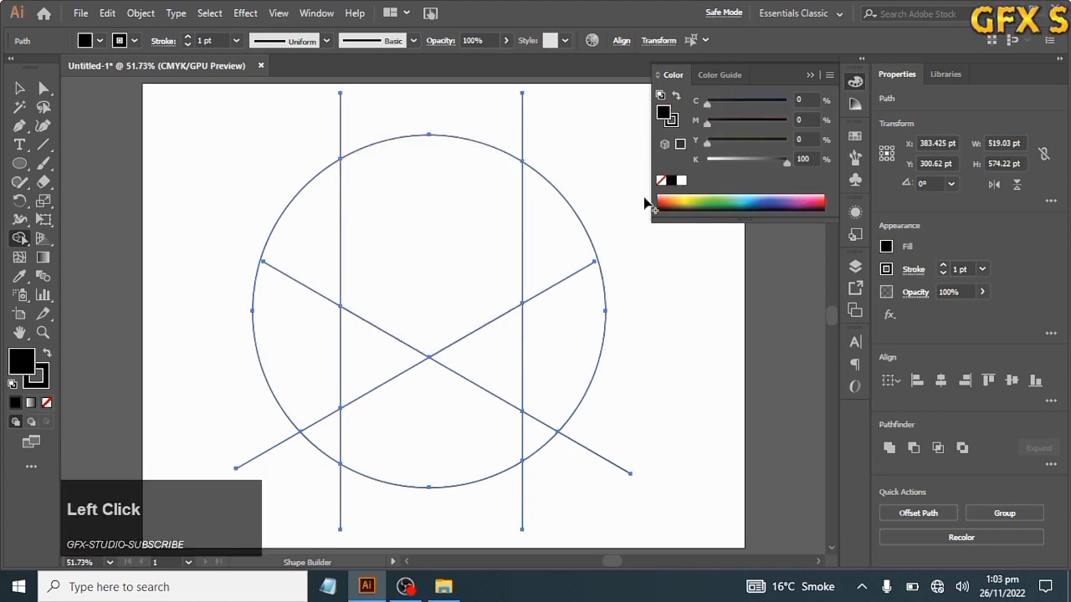
pyautogui.click(436, 225)
# Select the black shape and cut it from the artwork.
pyautogui.click(26, 90)
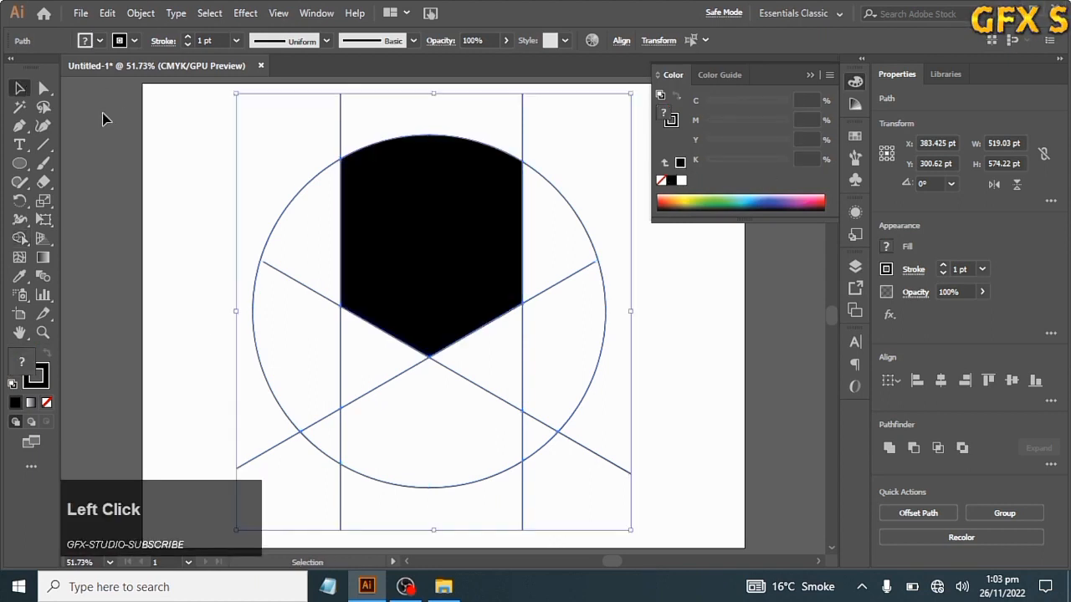
pyautogui.click(376, 201)
pyautogui.click(107, 13)
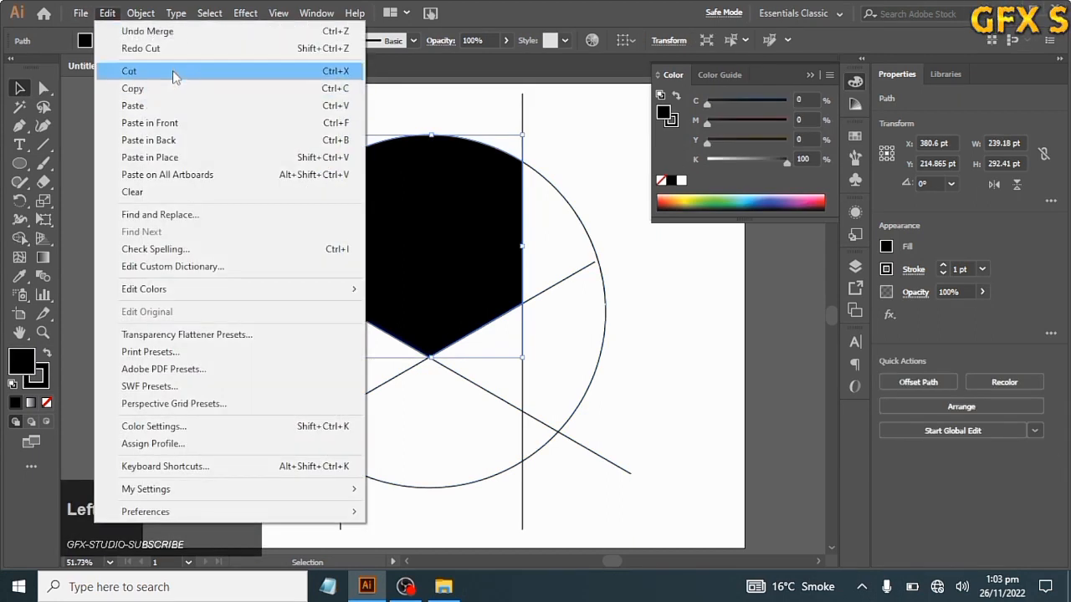
pyautogui.click(174, 73)
# Delete all the remaining circle and line pieces and paste the black shape back onto the artboard.
pyautogui.moveTo(275, 112); pyautogui.dragTo(641, 430)
pyautogui.press('Delete')
pyautogui.click(106, 12)
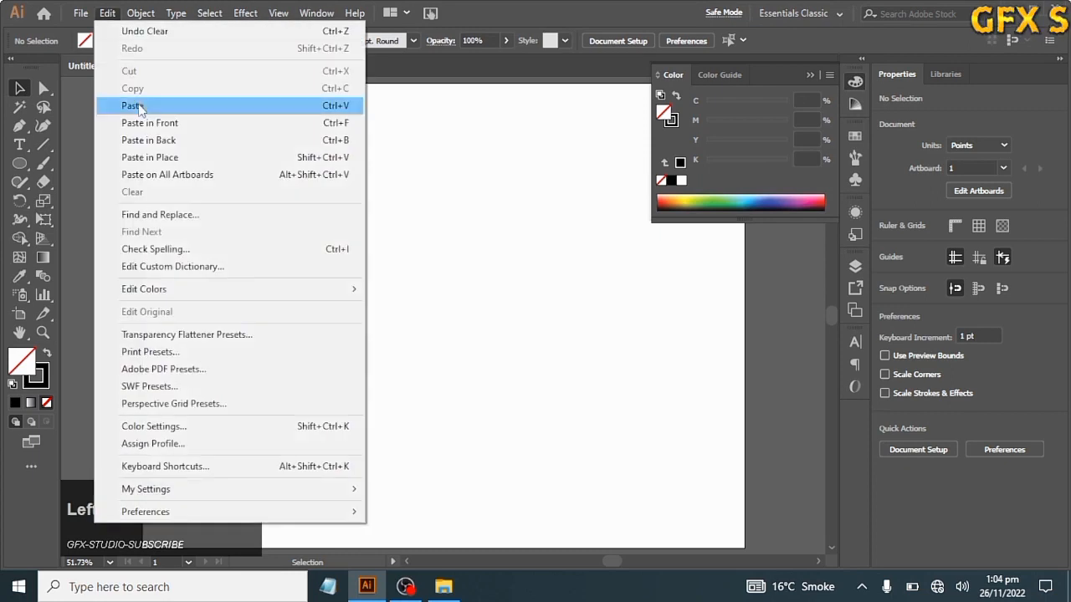
pyautogui.click(139, 106)
pyautogui.click(257, 149)
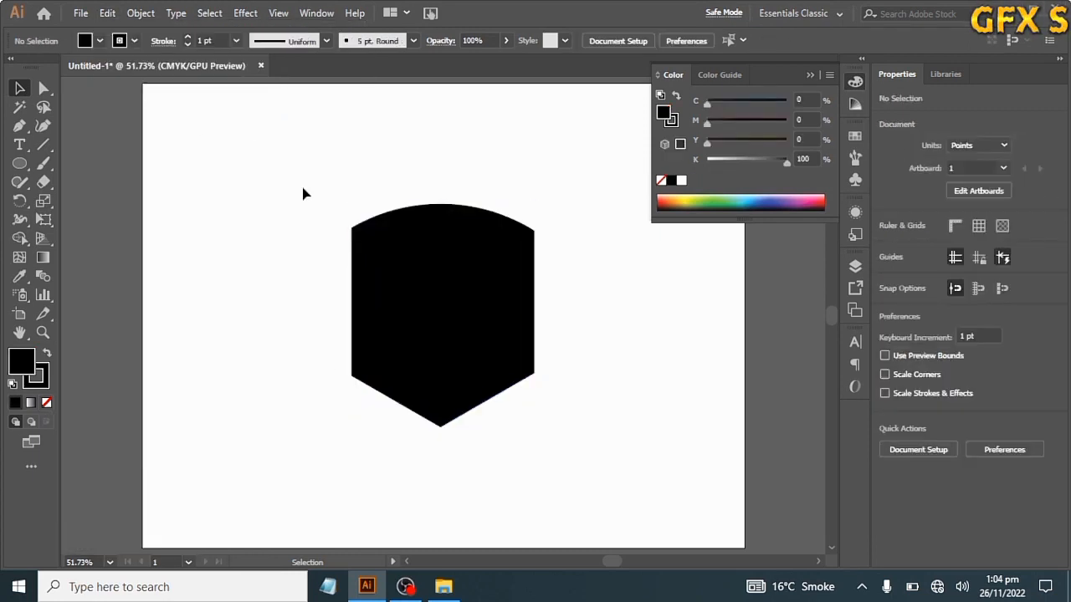
# Round the black shape's two lower side corners to their maximum radius with Direct Selection, keeping the bottom point sharp.
pyautogui.moveTo(303, 187); pyautogui.dragTo(588, 503)
pyautogui.click(43, 88)
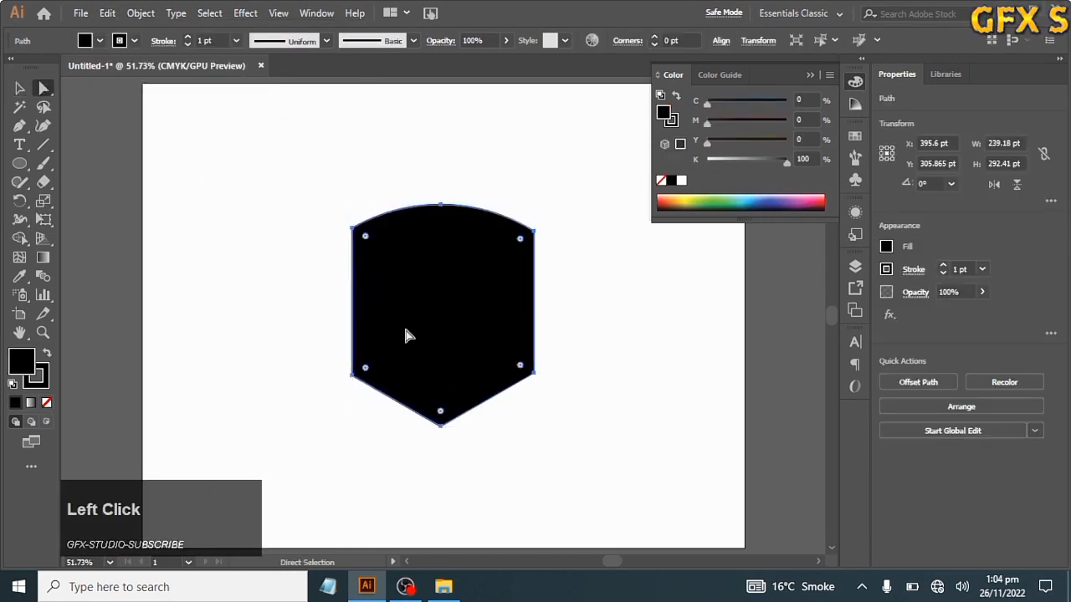
pyautogui.click(352, 375)
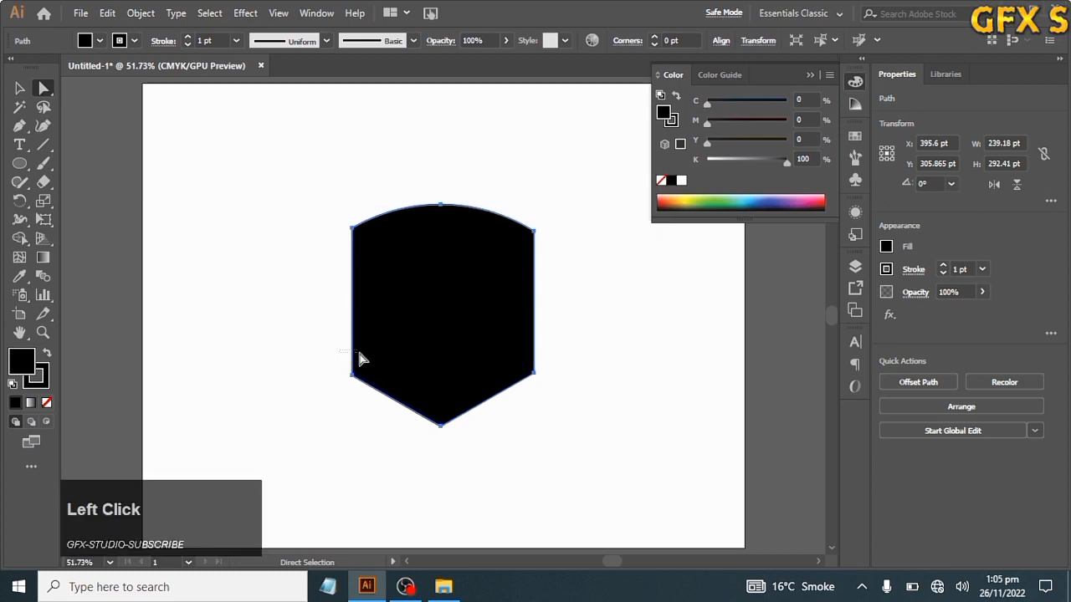
pyautogui.keyDown('shift'); pyautogui.click(533, 372); pyautogui.keyUp('shift')
pyautogui.moveTo(366, 370); pyautogui.dragTo(474, 294)
pyautogui.click(566, 162)
# Draw a straight Pen path about 258 pt long from the shield's upper-left corner to its right edge.
pyautogui.scroll(3, 427, 285)
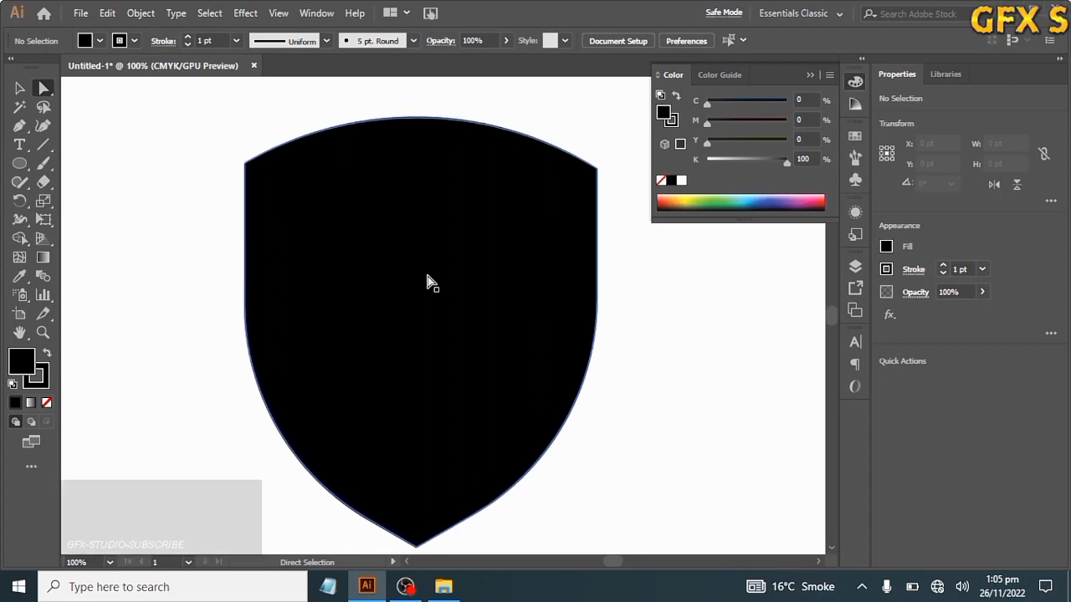
pyautogui.rightClick(19, 126)
pyautogui.click(75, 124)
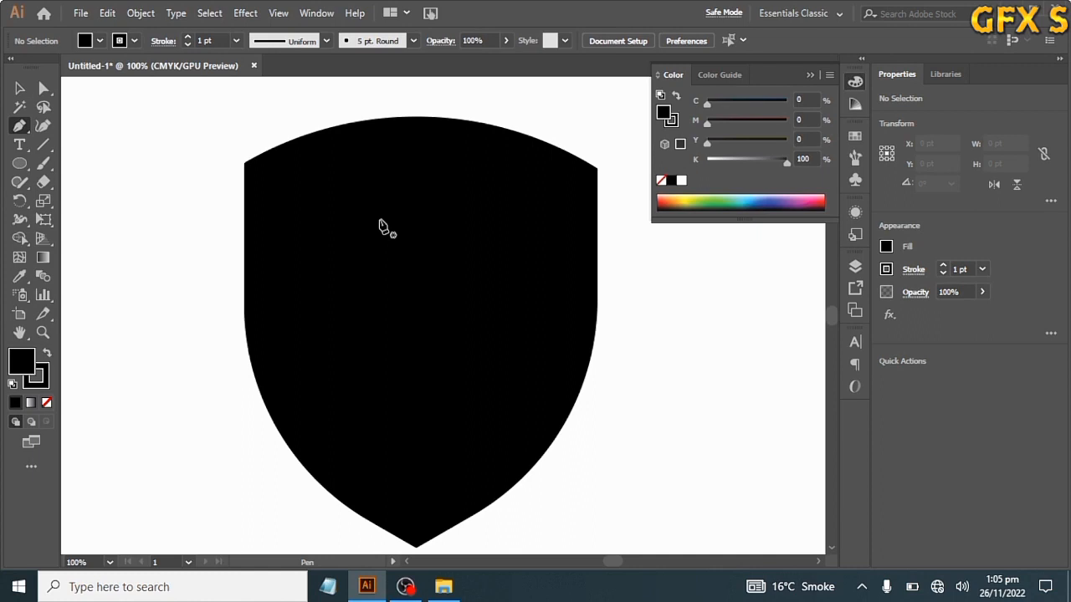
pyautogui.click(245, 163)
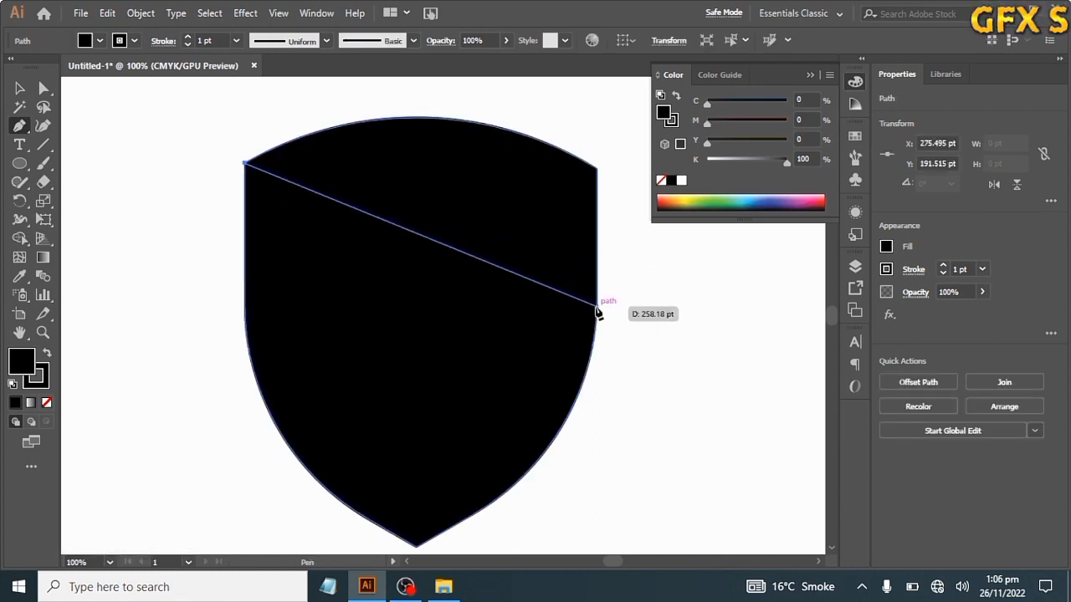
pyautogui.click(597, 307)
# Bend the diagonal path upward into an arch with the Anchor Point tool.
pyautogui.rightClick(20, 125)
pyautogui.click(76, 182)
pyautogui.moveTo(410, 234); pyautogui.dragTo(443, 172)
pyautogui.click(20, 92)
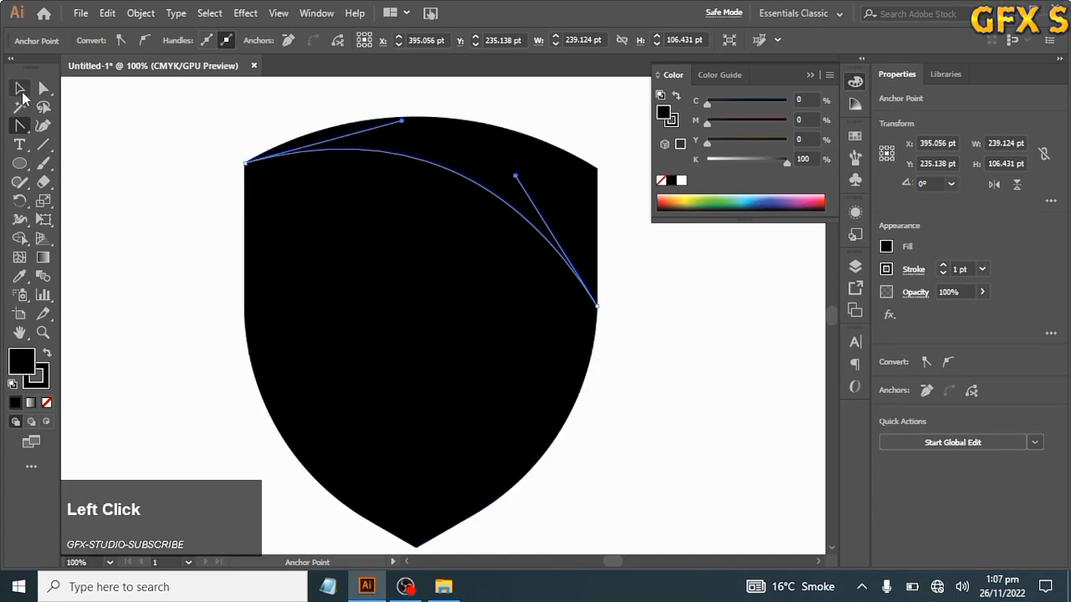
# Draw a second Pen path about 263 pt long from the shield's upper-left corner to the right edge, just below the arch's end.
pyautogui.rightClick(19, 126)
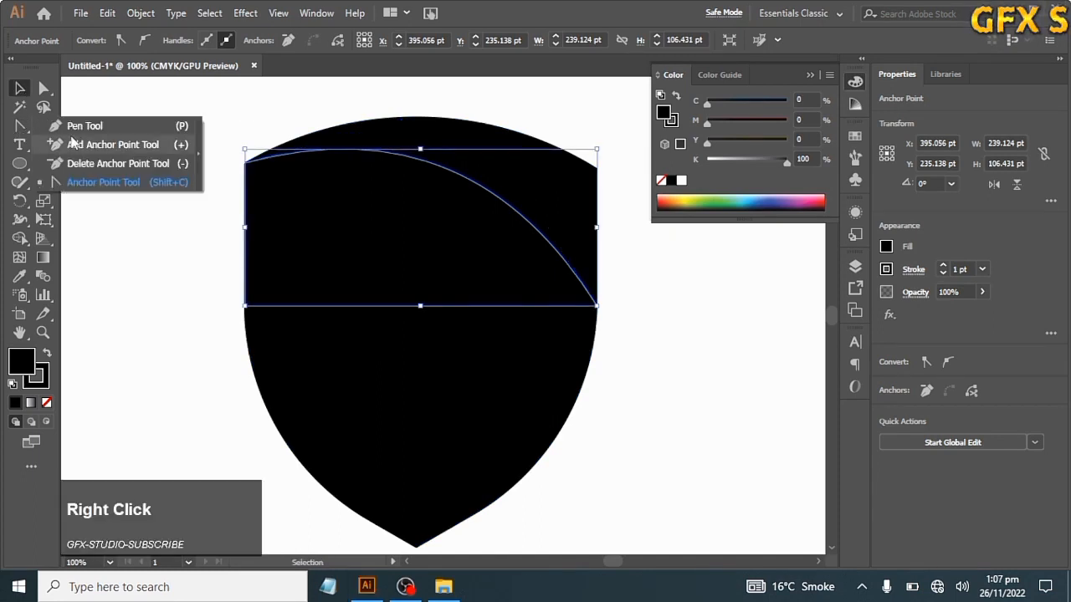
pyautogui.click(99, 127)
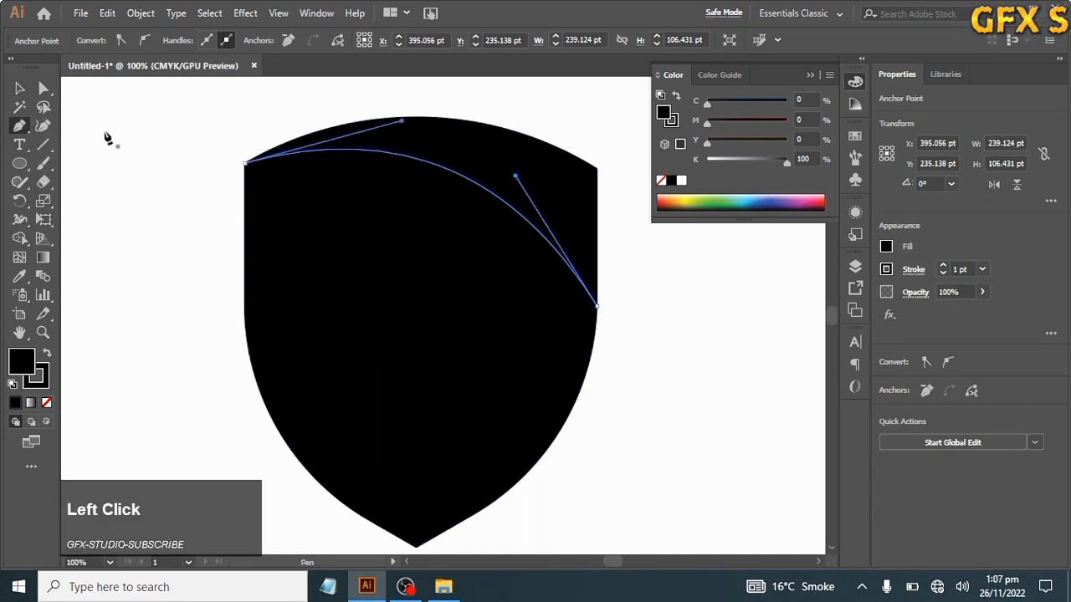
pyautogui.click(245, 165)
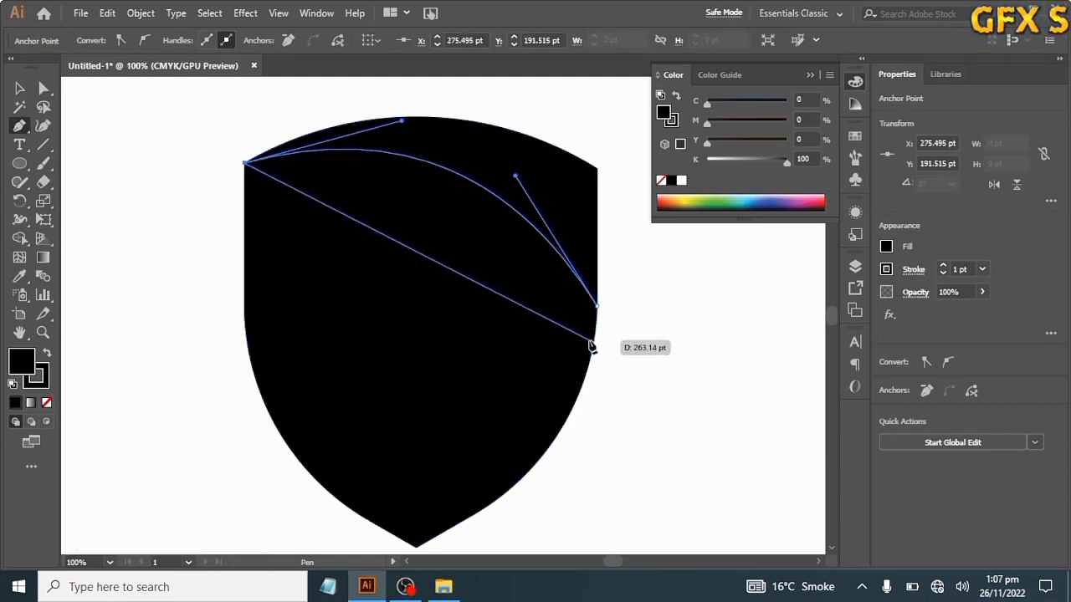
pyautogui.click(591, 346)
# Bend the second path with the Anchor Point tool and adjust both its handles to form an S-shaped curve below the arch.
pyautogui.rightClick(20, 125)
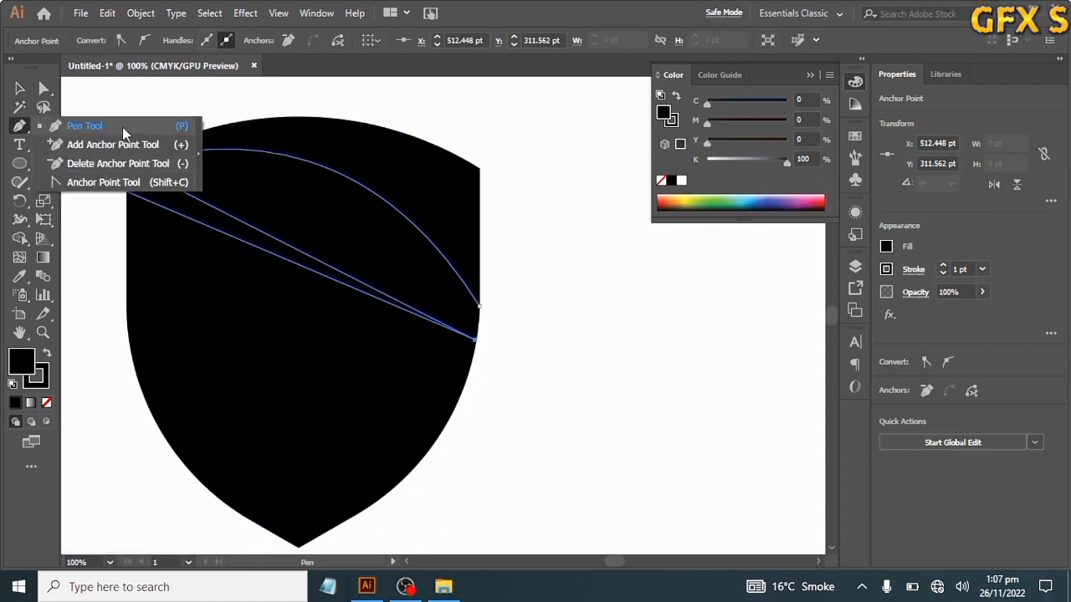
pyautogui.click(103, 182)
pyautogui.moveTo(281, 247); pyautogui.dragTo(261, 282)
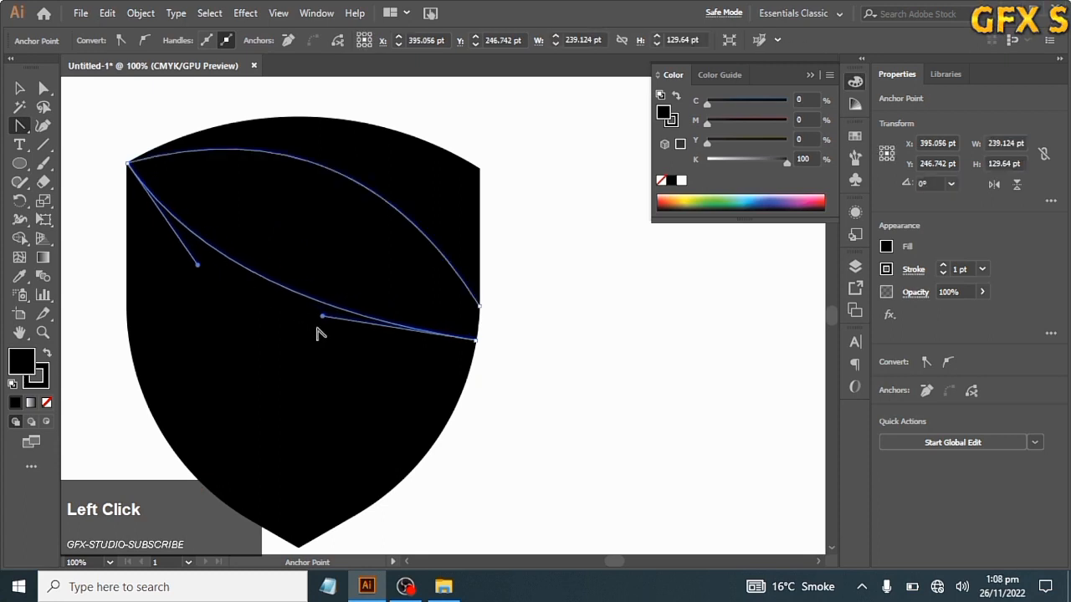
pyautogui.moveTo(325, 317); pyautogui.dragTo(393, 251)
pyautogui.moveTo(197, 265); pyautogui.dragTo(204, 333)
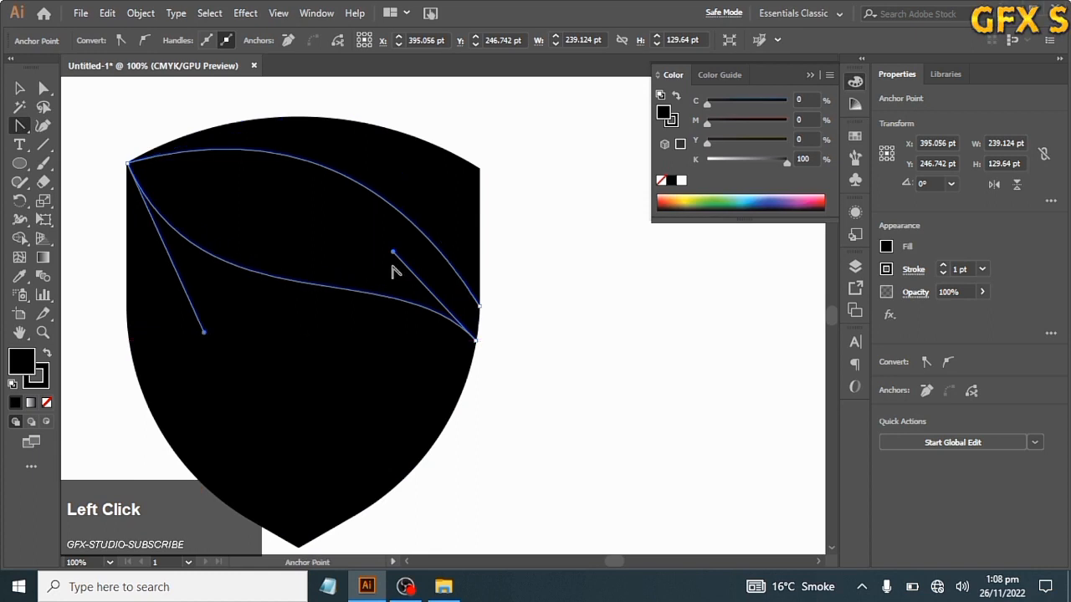
pyautogui.moveTo(397, 253); pyautogui.dragTo(385, 231)
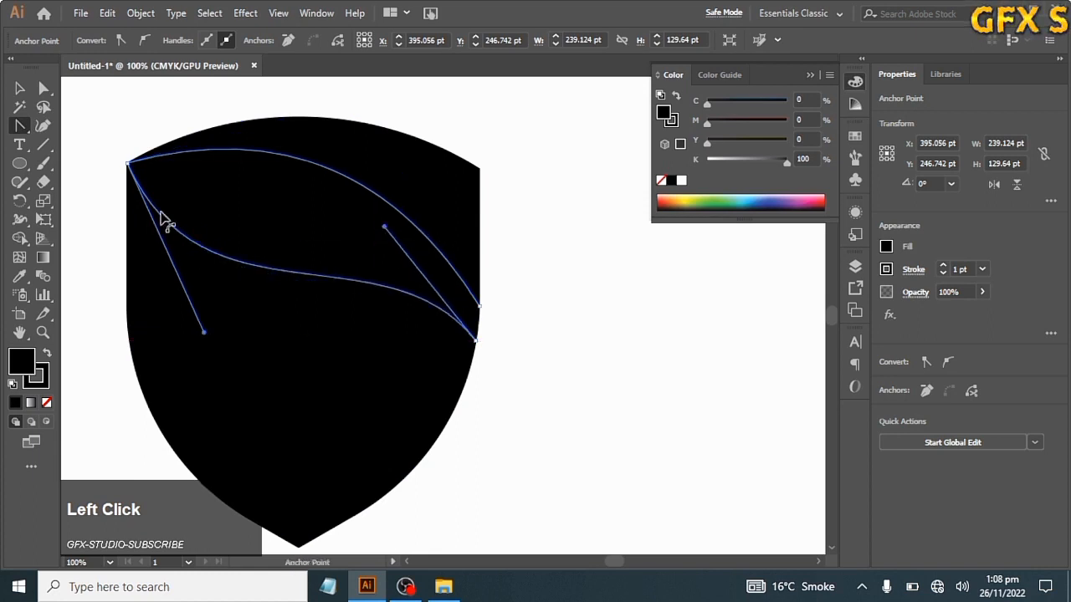
pyautogui.moveTo(287, 226); pyautogui.dragTo(390, 218)
pyautogui.rightClick(344, 199)
pyautogui.click(344, 201)
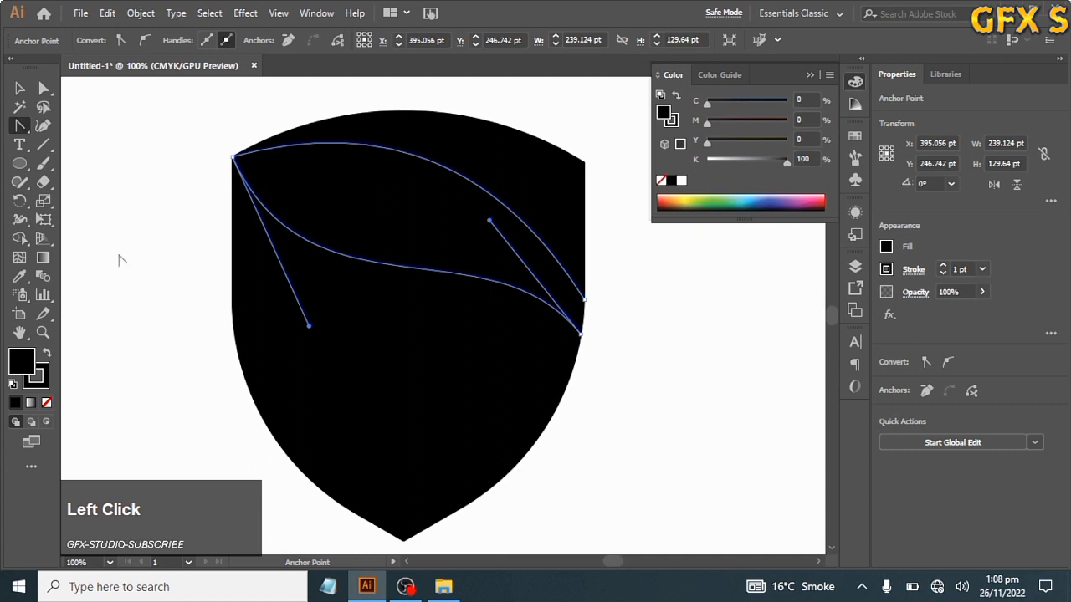
# Remove the fill from the S-shaped curve and from the shield, leaving only their black strokes.
pyautogui.click(46, 403)
pyautogui.click(186, 123)
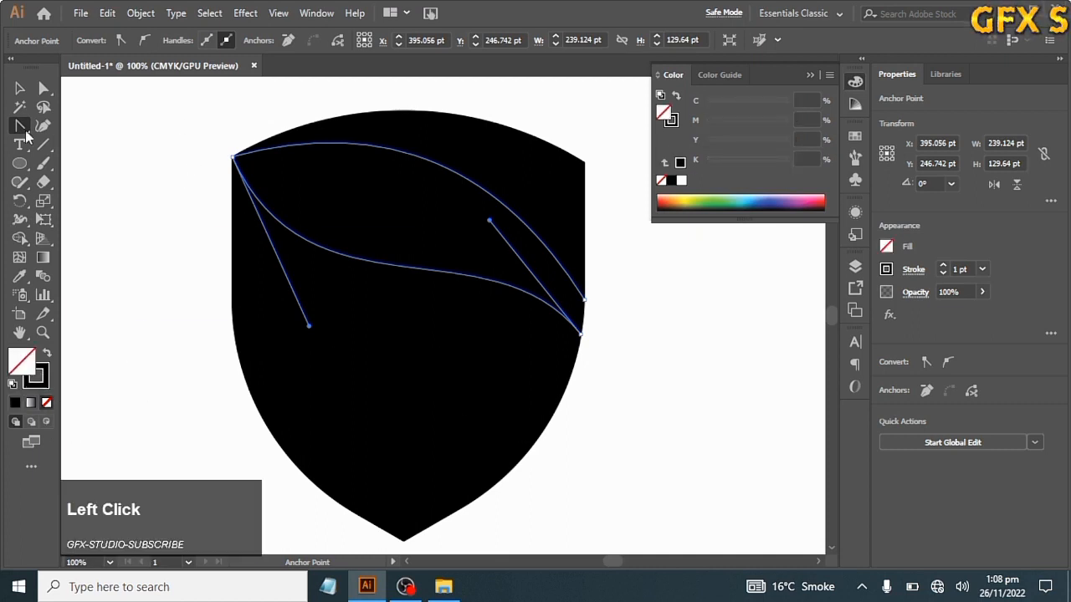
pyautogui.click(20, 89)
pyautogui.click(159, 209)
pyautogui.click(262, 320)
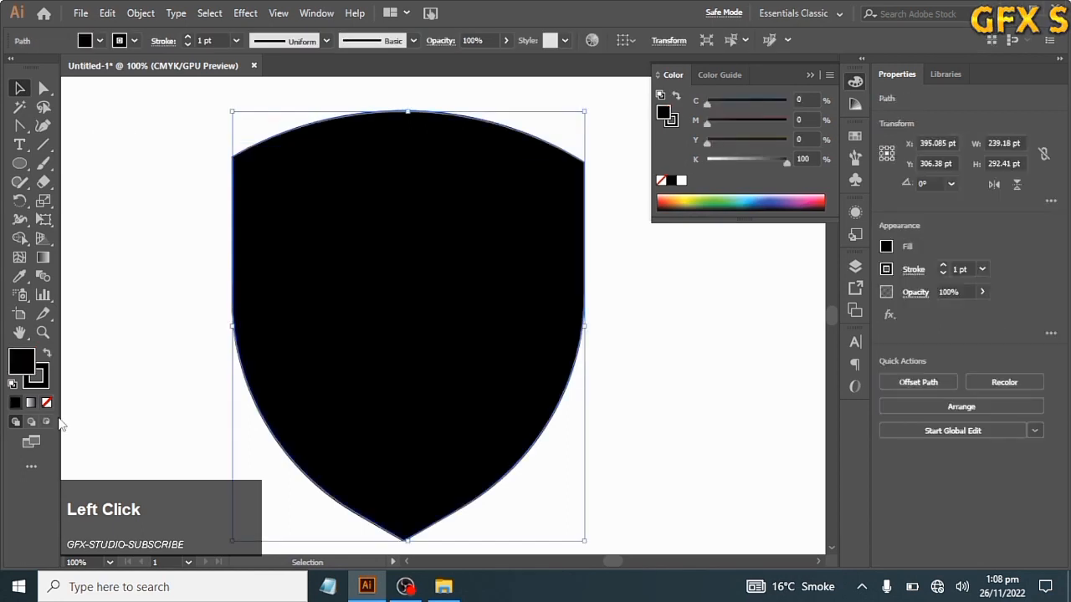
pyautogui.click(46, 403)
pyautogui.click(124, 333)
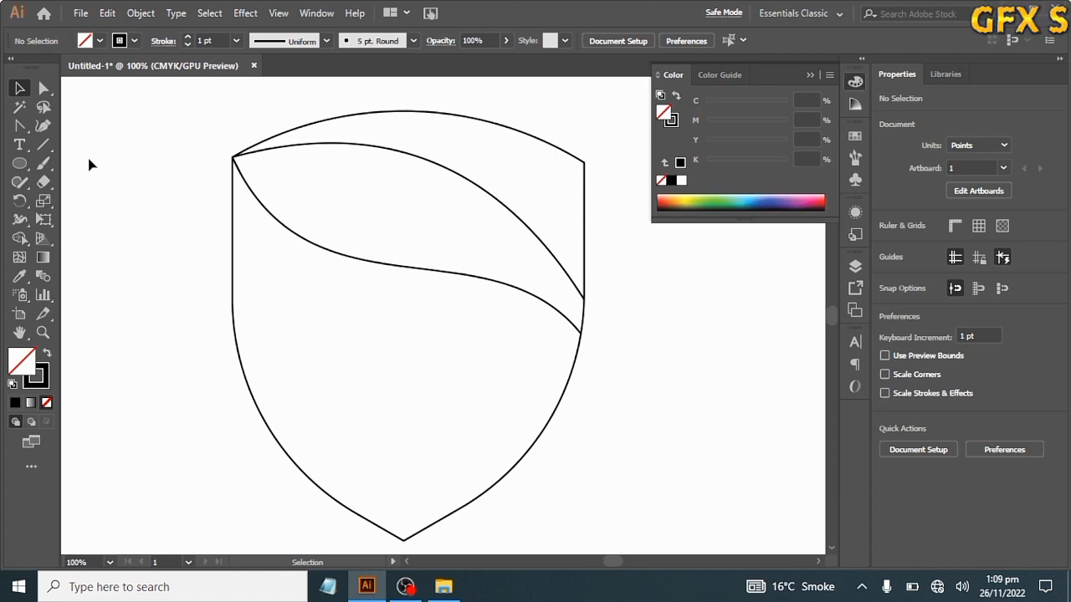
# Refine the S-shaped curve with the Anchor Point tool, pulling its left handle down and inward and raising its right handle.
pyautogui.click(308, 254)
pyautogui.click(21, 127)
pyautogui.click(305, 244)
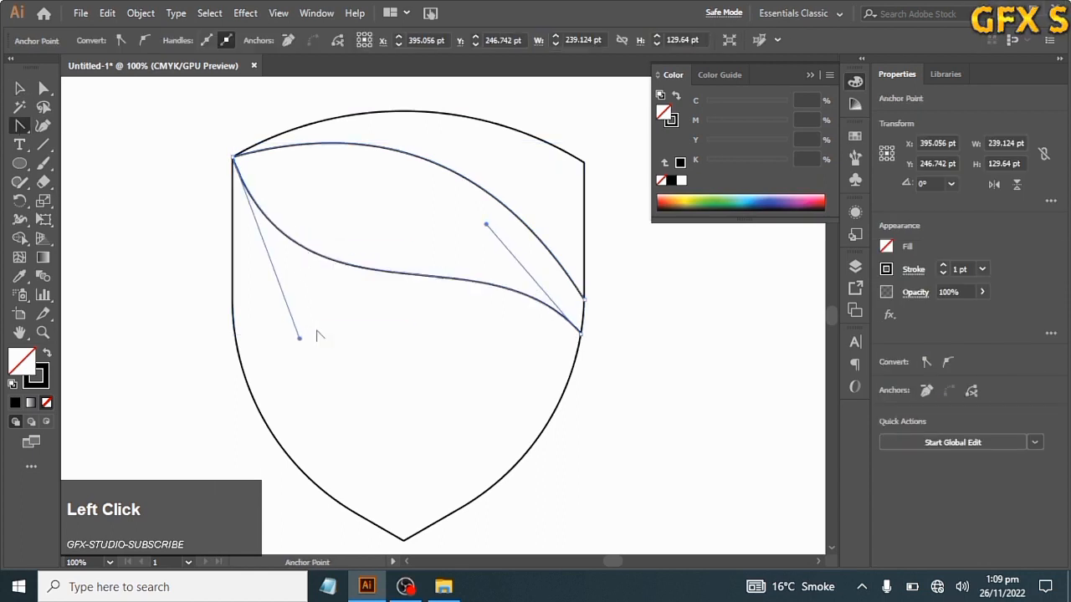
pyautogui.moveTo(298, 340); pyautogui.dragTo(279, 359)
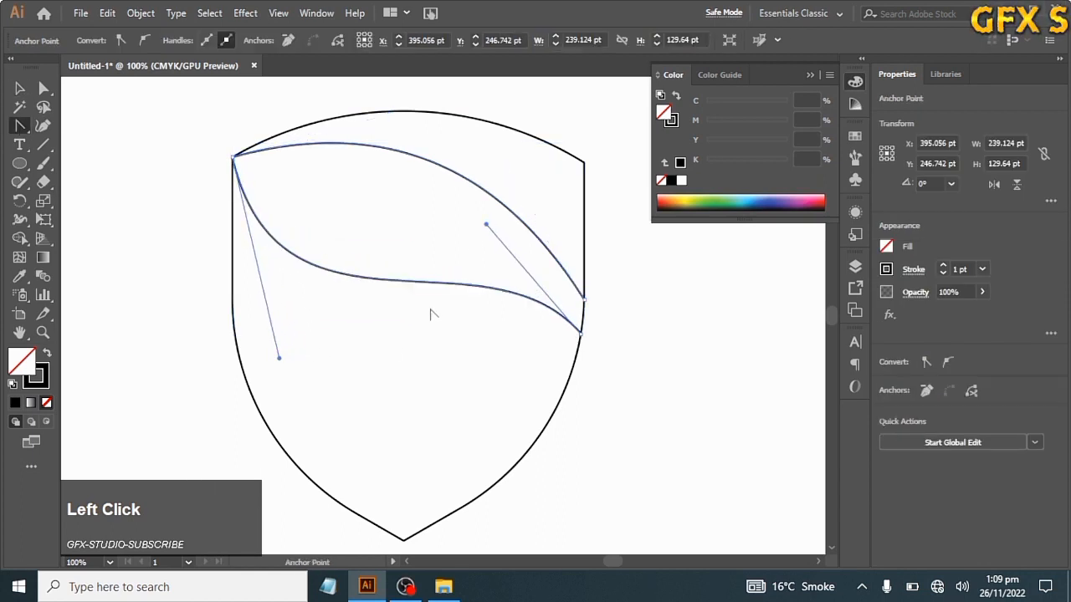
pyautogui.moveTo(486, 224); pyautogui.dragTo(493, 207)
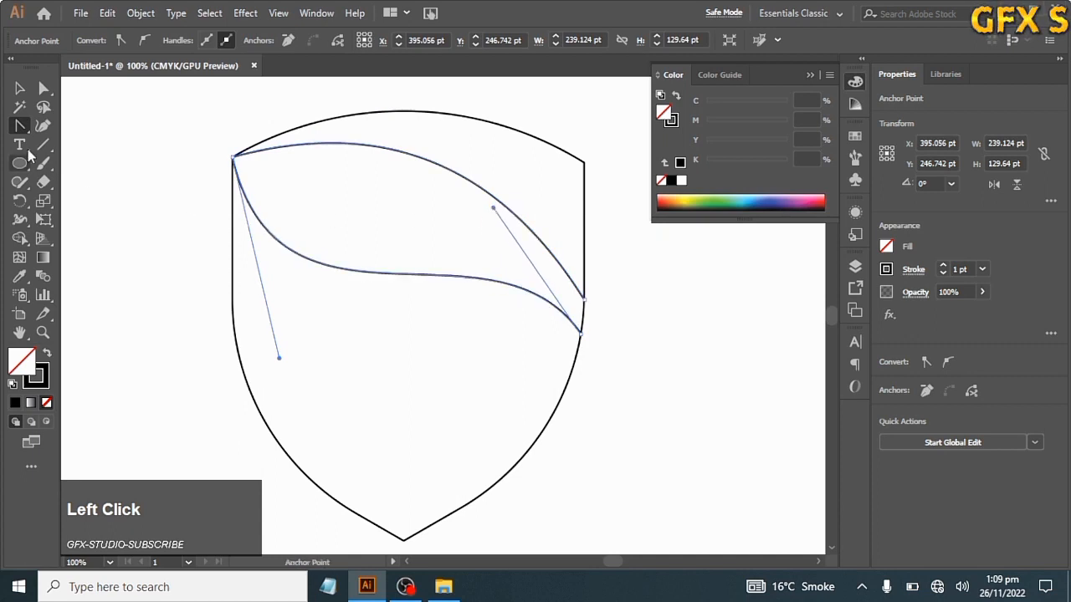
pyautogui.click(21, 89)
pyautogui.moveTo(345, 275)
pyautogui.mouseDown()
pyautogui.moveTo(345, 286)
pyautogui.moveTo(344, 272)
pyautogui.mouseUp()
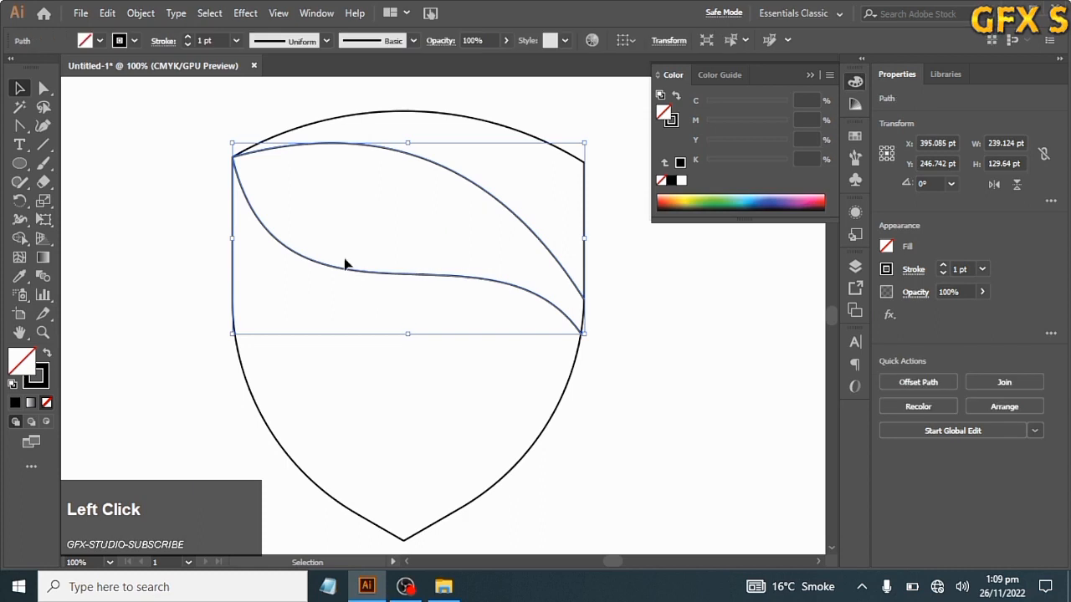
pyautogui.click(355, 259)
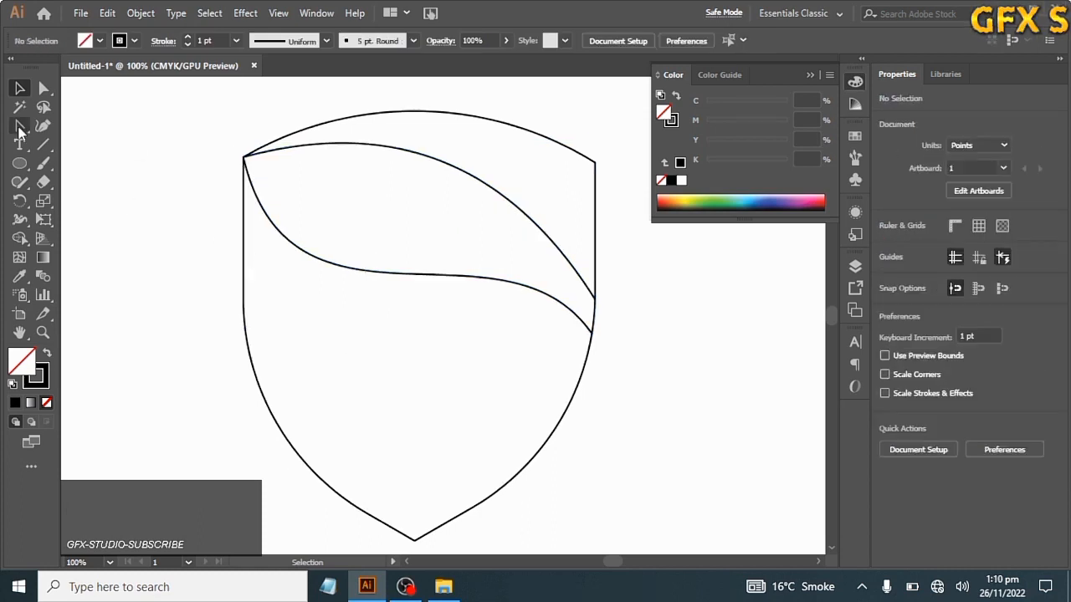
# Draw a straight Pen path about 206 pt wide and 94 pt high from the shield's left edge down to its lower-right edge.
pyautogui.click(25, 125)
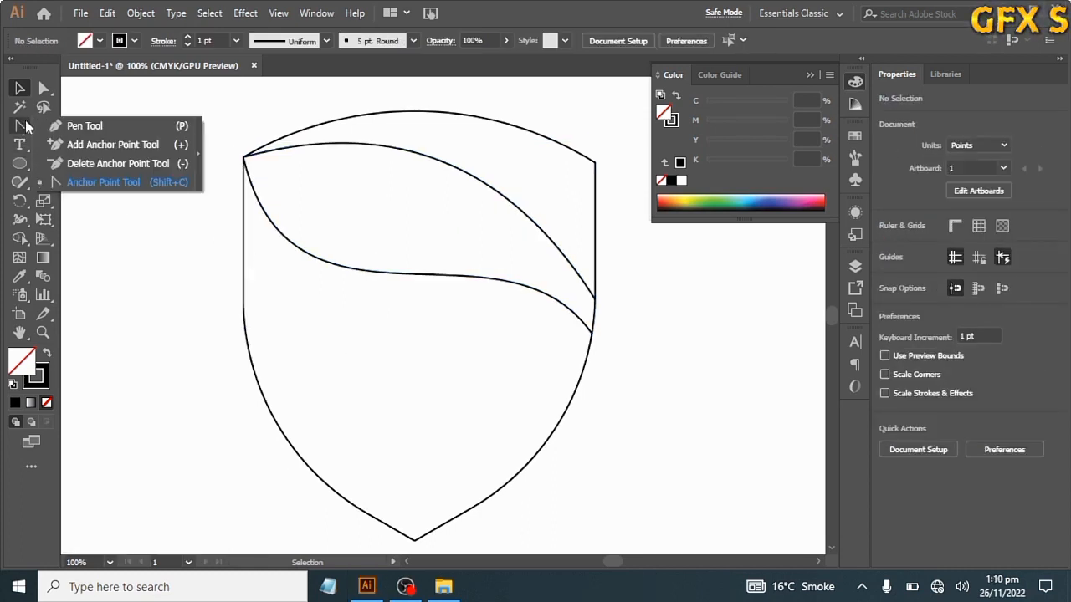
pyautogui.click(84, 125)
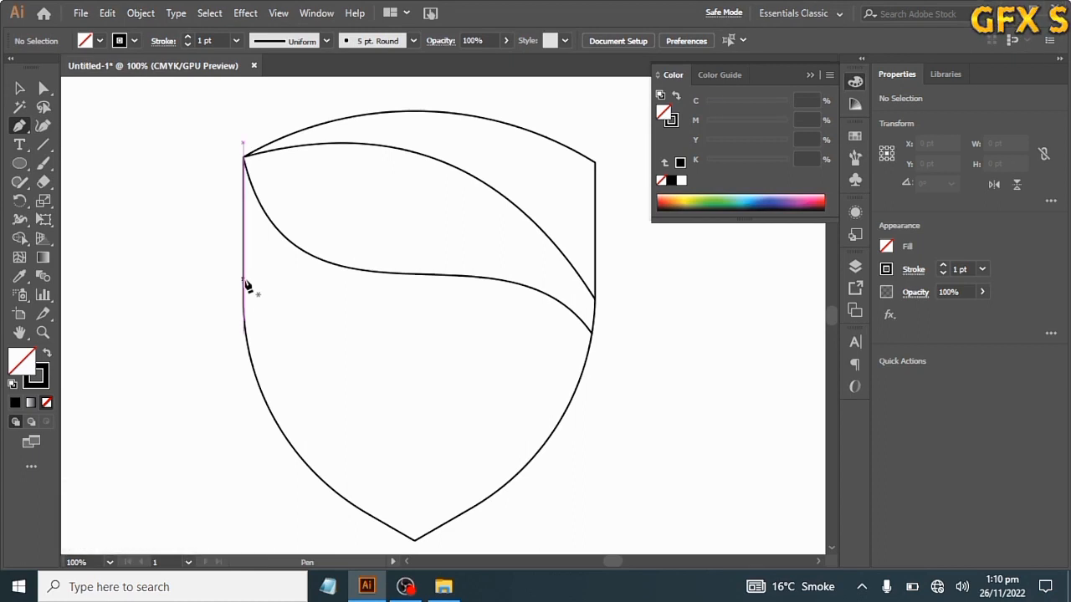
pyautogui.click(243, 307)
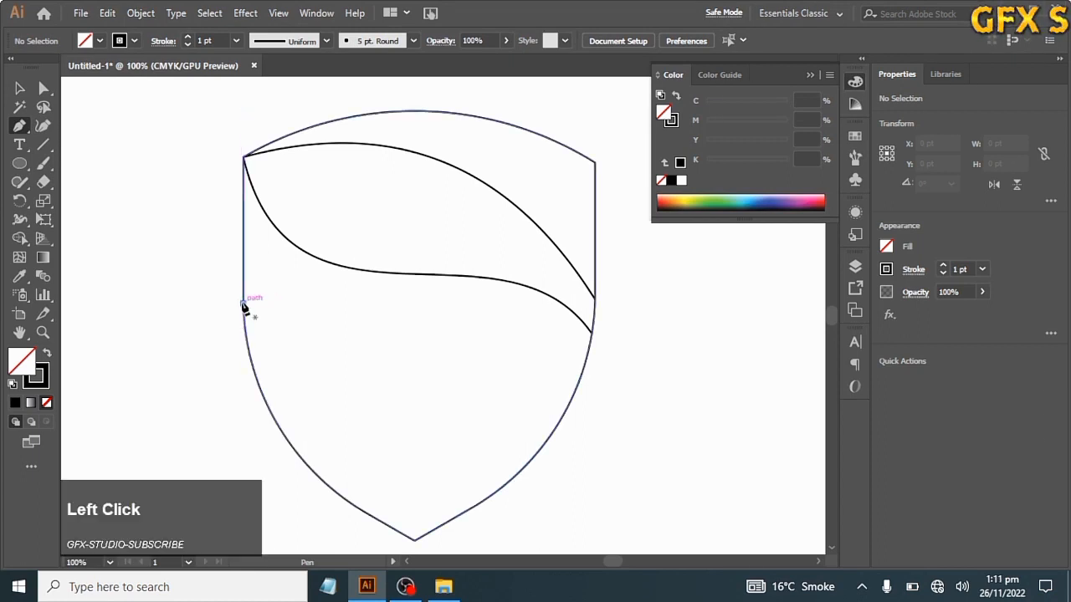
pyautogui.click(548, 438)
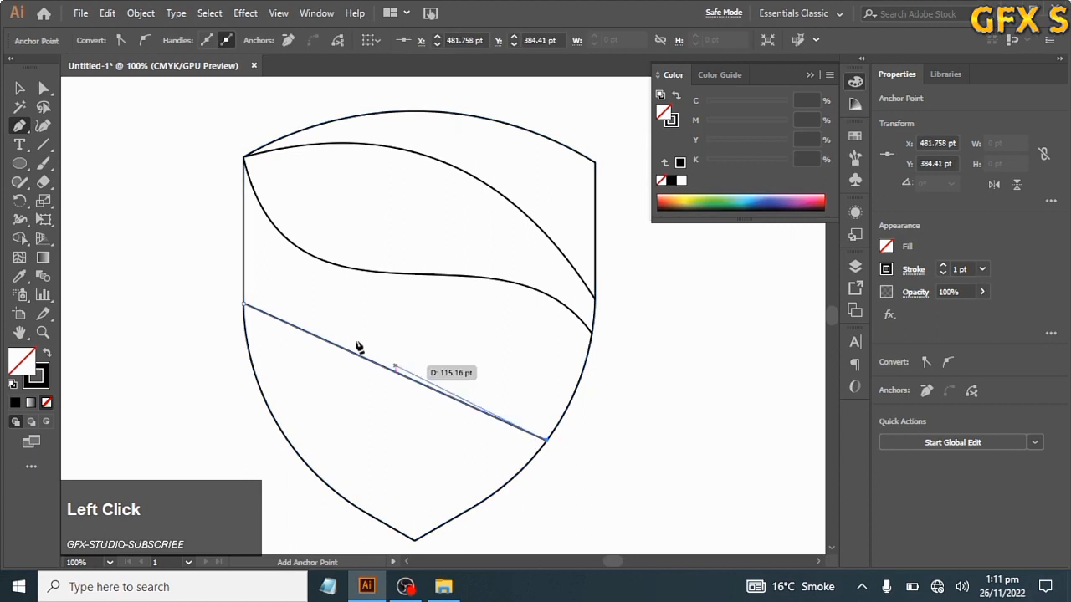
# Bend the lower diagonal path into an S-shaped curve with the Anchor Point tool, adjusting both its handles.
pyautogui.rightClick(20, 126)
pyautogui.click(75, 181)
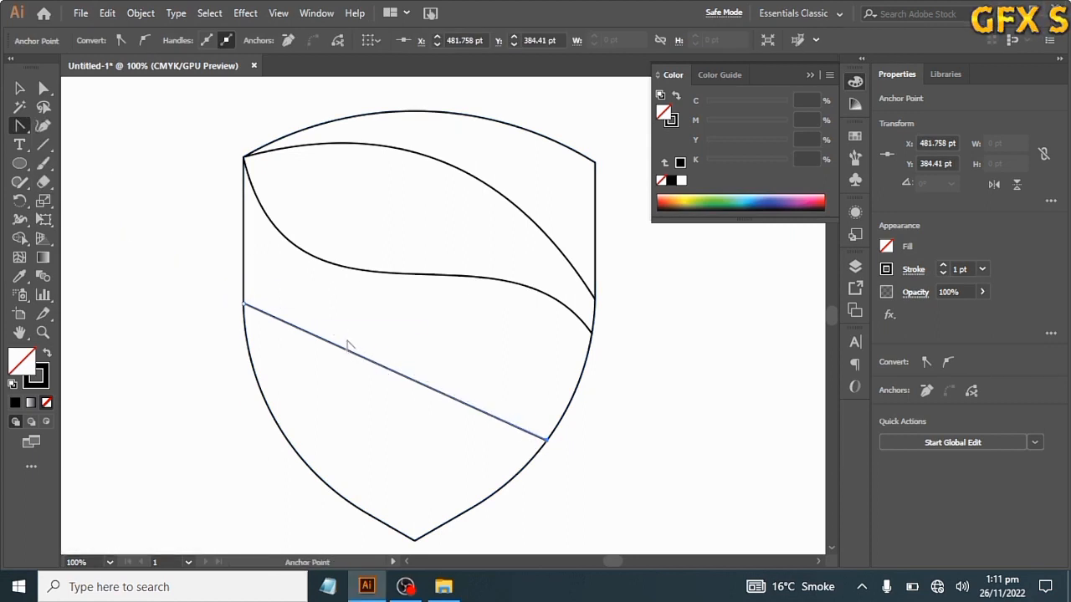
pyautogui.moveTo(301, 332); pyautogui.dragTo(481, 393)
pyautogui.moveTo(472, 343); pyautogui.dragTo(513, 283)
pyautogui.moveTo(286, 383); pyautogui.dragTo(280, 413)
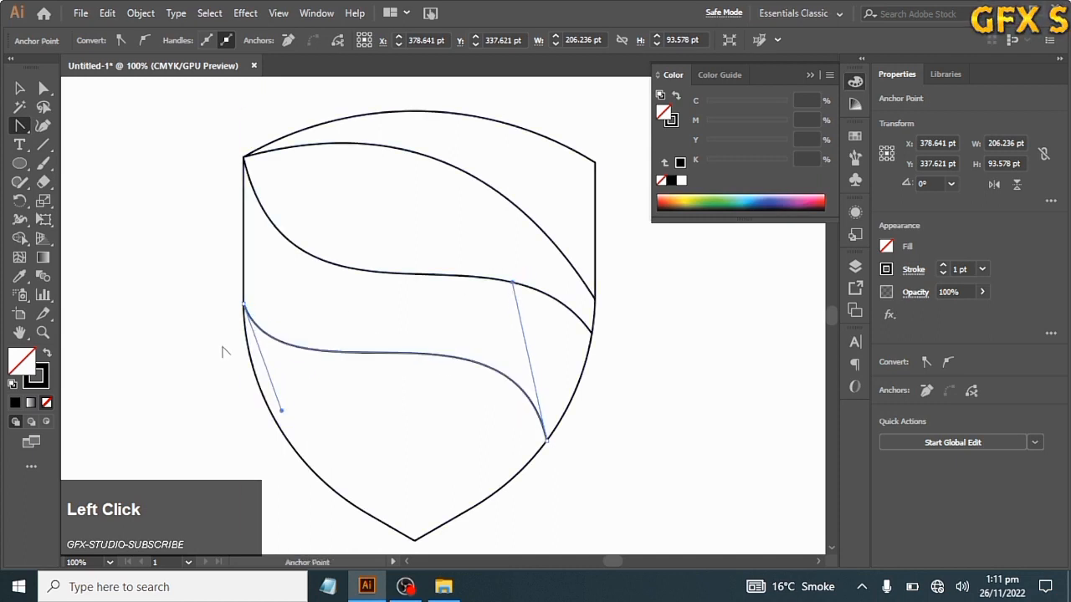
pyautogui.press('z')
pyautogui.moveTo(517, 287); pyautogui.dragTo(543, 285)
pyautogui.moveTo(281, 410); pyautogui.dragTo(265, 431)
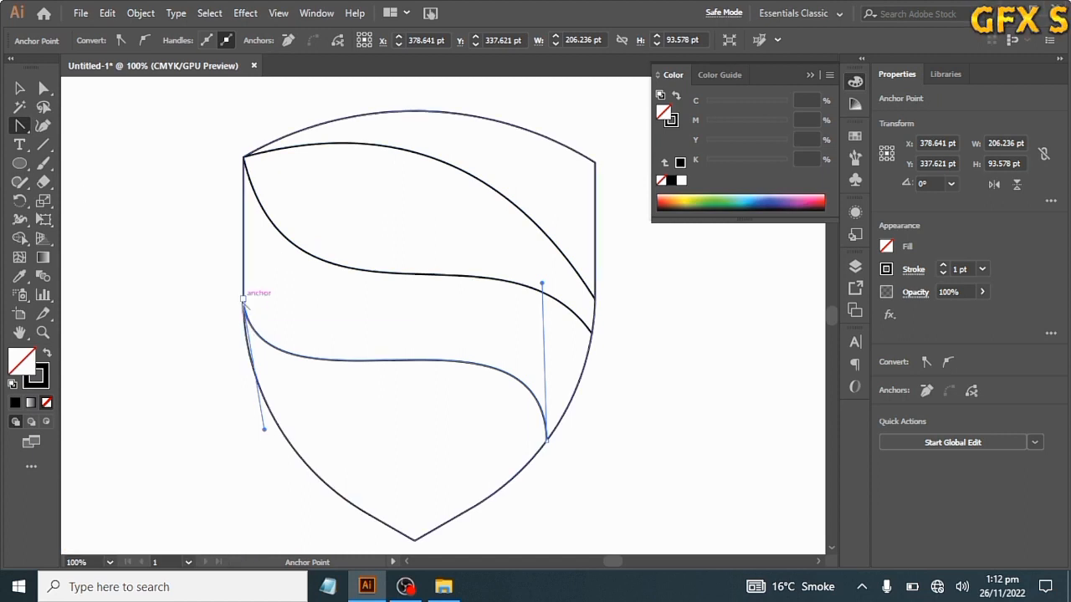
# Move the lower S-curve's left endpoint up the shield's edge to about Y 278 pt and lengthen its handle downward.
pyautogui.click(22, 90)
pyautogui.press('a')
pyautogui.moveTo(244, 309); pyautogui.dragTo(243, 284)
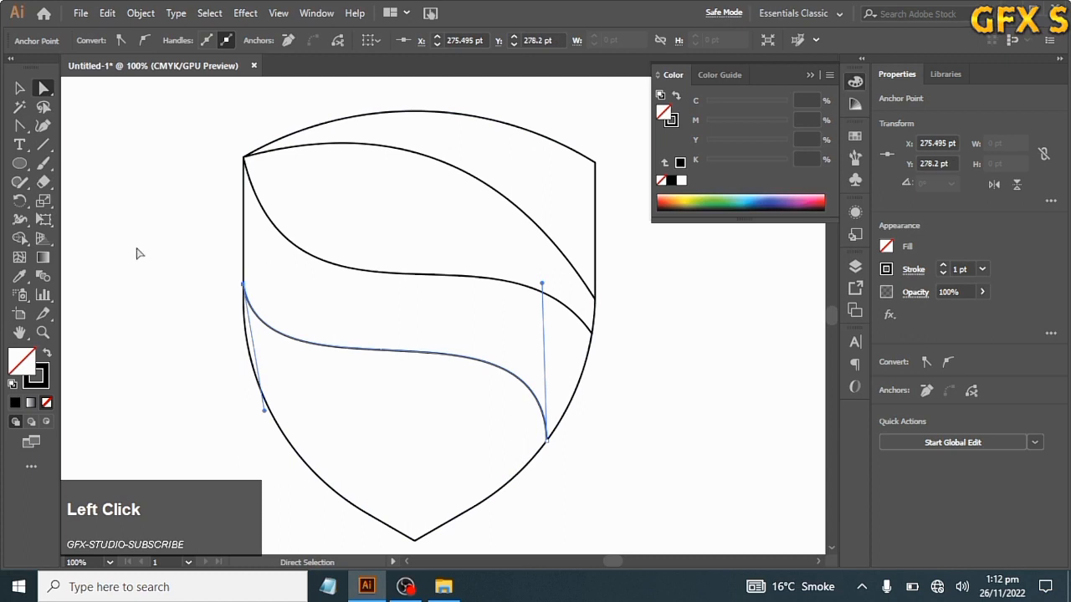
pyautogui.click(20, 127)
pyautogui.moveTo(264, 410); pyautogui.dragTo(260, 426)
pyautogui.click(21, 90)
# Draw a V-shaped Pen path about 137 pt wide and 57 pt high from the shield's left edge to the lower S-curve.
pyautogui.rightClick(20, 125)
pyautogui.click(83, 129)
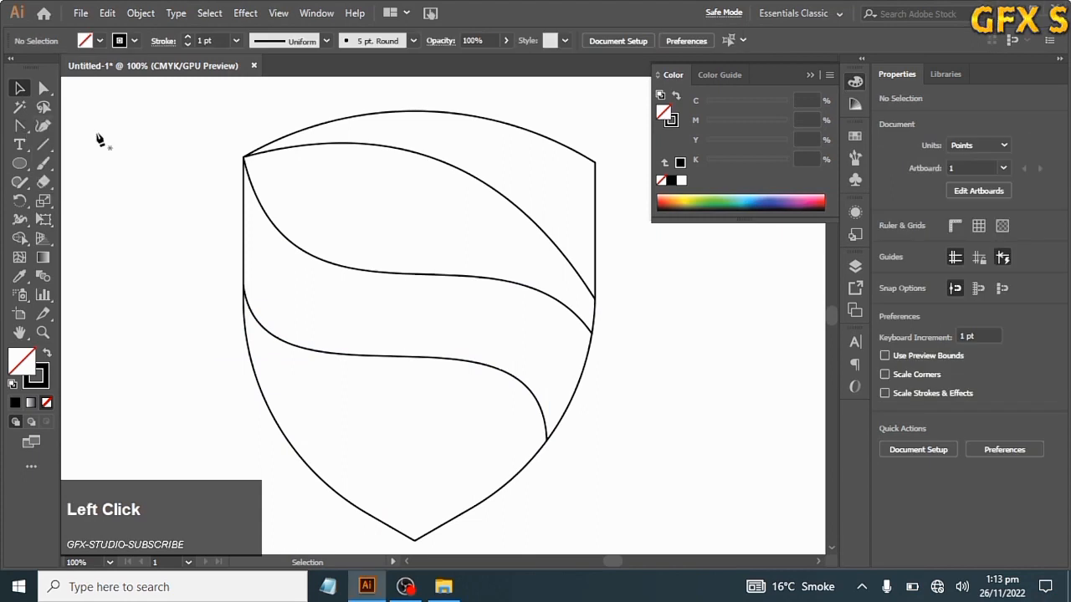
pyautogui.click(251, 357)
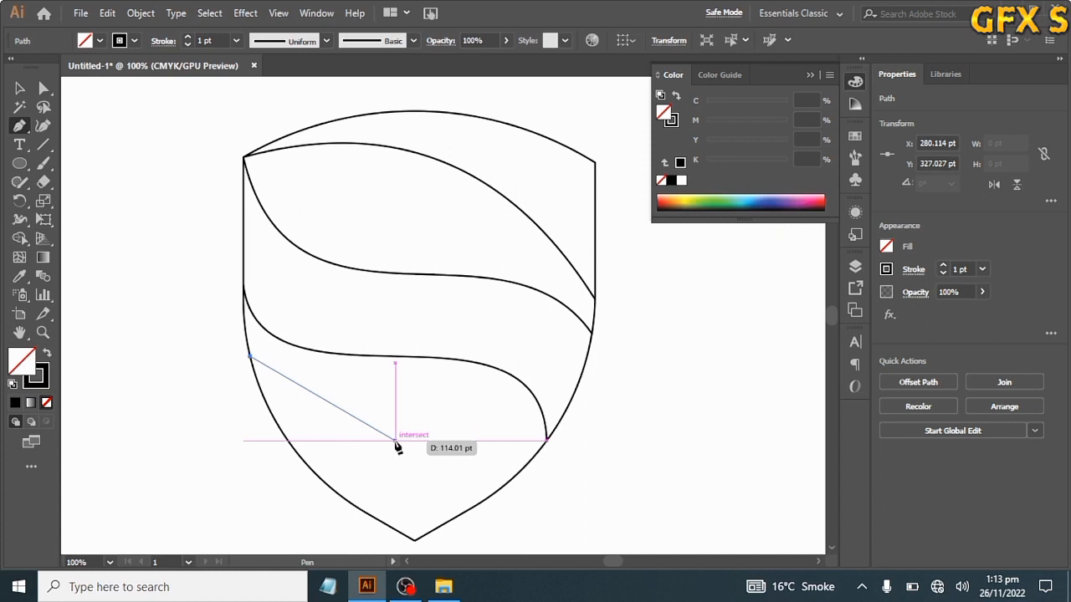
pyautogui.click(395, 440)
pyautogui.click(450, 360)
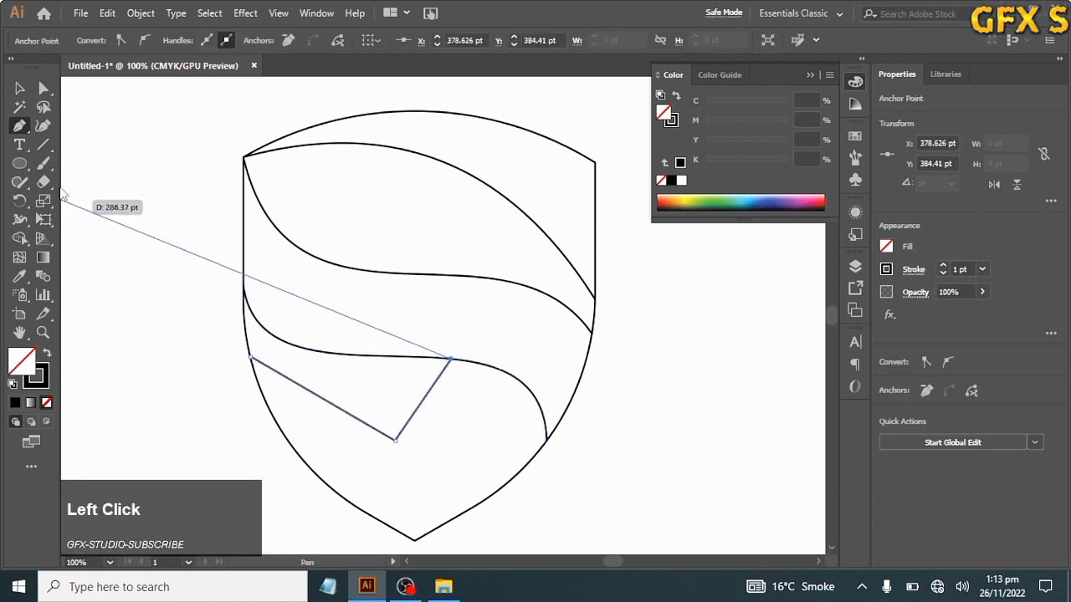
# Bend both segments of the V-shaped path outward, move its right endpoint along the S-curve to about X 428 pt, and adjust that endpoint's handle.
pyautogui.rightClick(19, 125)
pyautogui.click(107, 179)
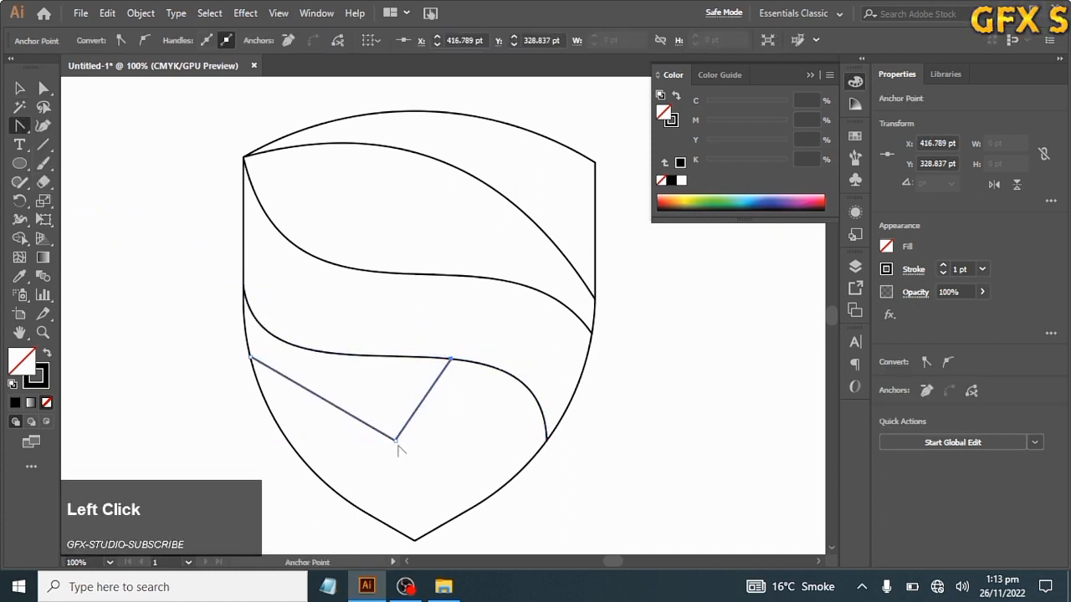
pyautogui.moveTo(334, 406); pyautogui.dragTo(327, 420)
pyautogui.moveTo(432, 400); pyautogui.dragTo(469, 361)
pyautogui.click(44, 88)
pyautogui.click(20, 125)
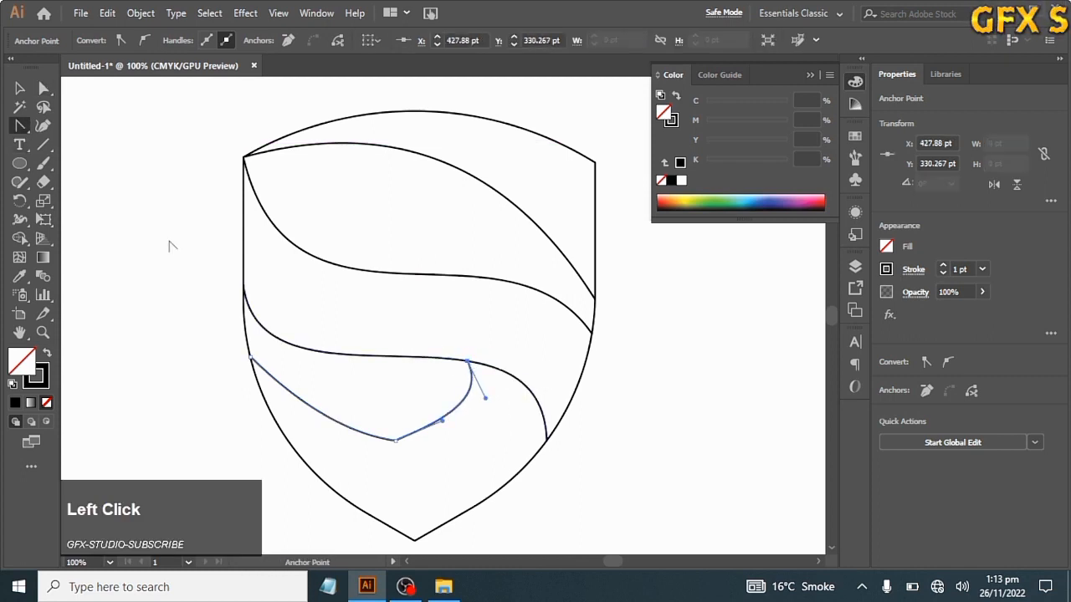
pyautogui.moveTo(486, 400); pyautogui.dragTo(504, 376)
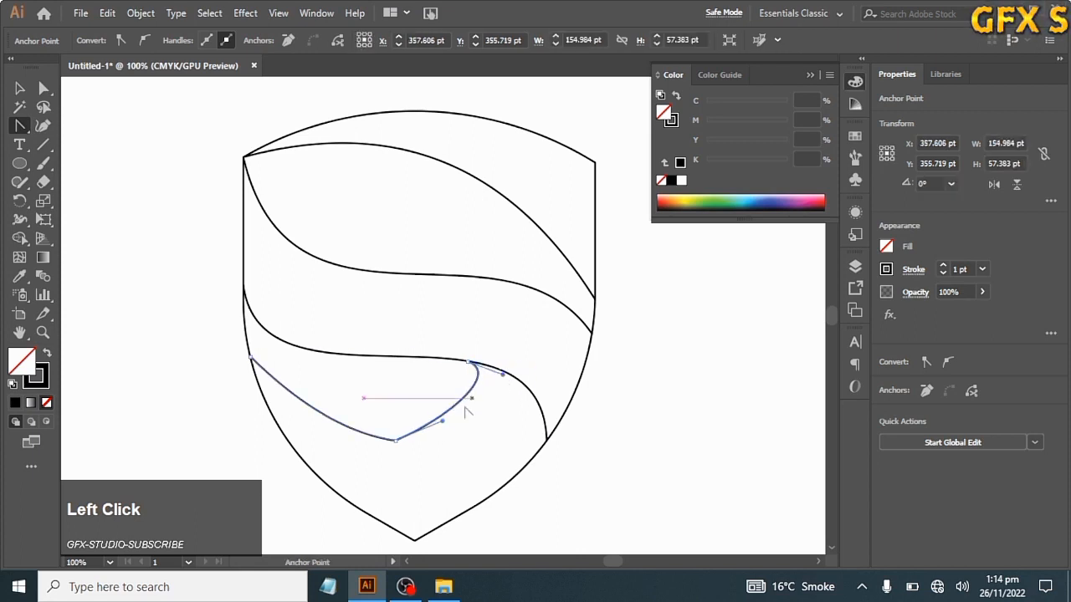
pyautogui.click(396, 446)
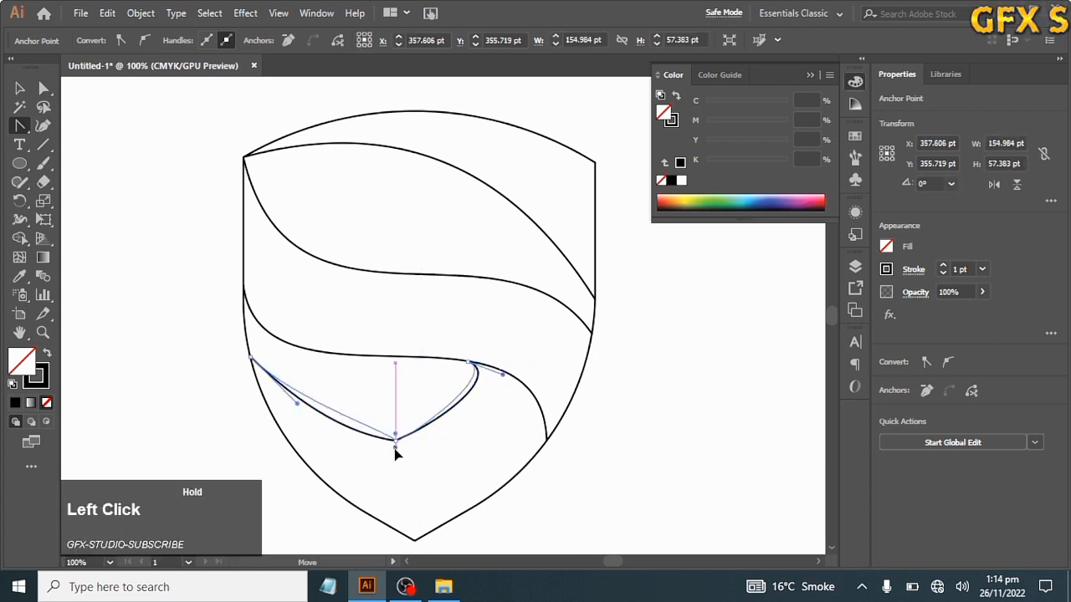
pyautogui.hotkey('ctrl', 'z')
pyautogui.click(106, 173)
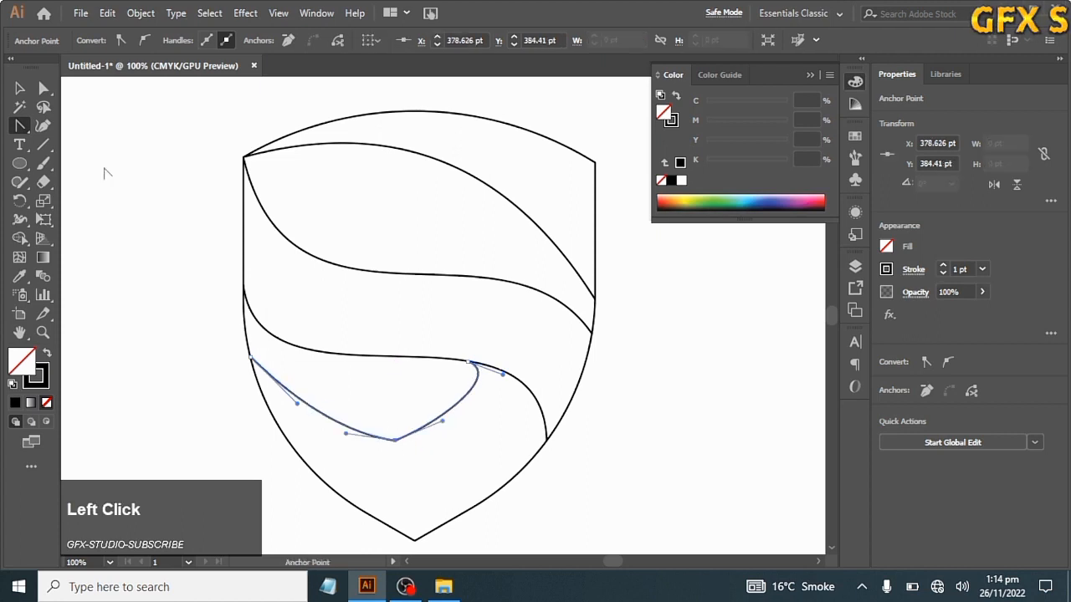
pyautogui.moveTo(402, 442); pyautogui.dragTo(424, 467)
pyautogui.hotkey('ctrl', 'z')
pyautogui.keyDown('alt'); pyautogui.scroll(1, 403, 452); pyautogui.keyUp('alt')
pyautogui.hotkey('ctrl', 'z')
# Move the V-shaped path's corner anchor to about X 395 pt, Y 391 pt with the Direct Selection tool.
pyautogui.keyDown('alt'); pyautogui.scroll(1, 397, 448); pyautogui.keyUp('alt')
pyautogui.click(45, 89)
pyautogui.scroll(-1, 375, 416)
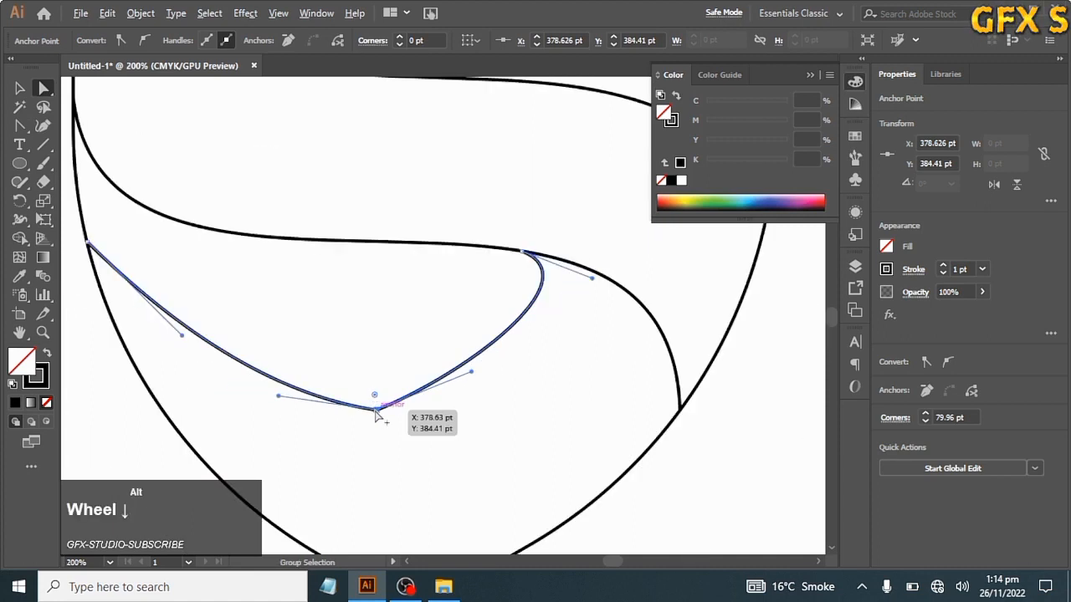
pyautogui.scroll(-2, 376, 416)
pyautogui.moveTo(376, 414); pyautogui.dragTo(400, 427)
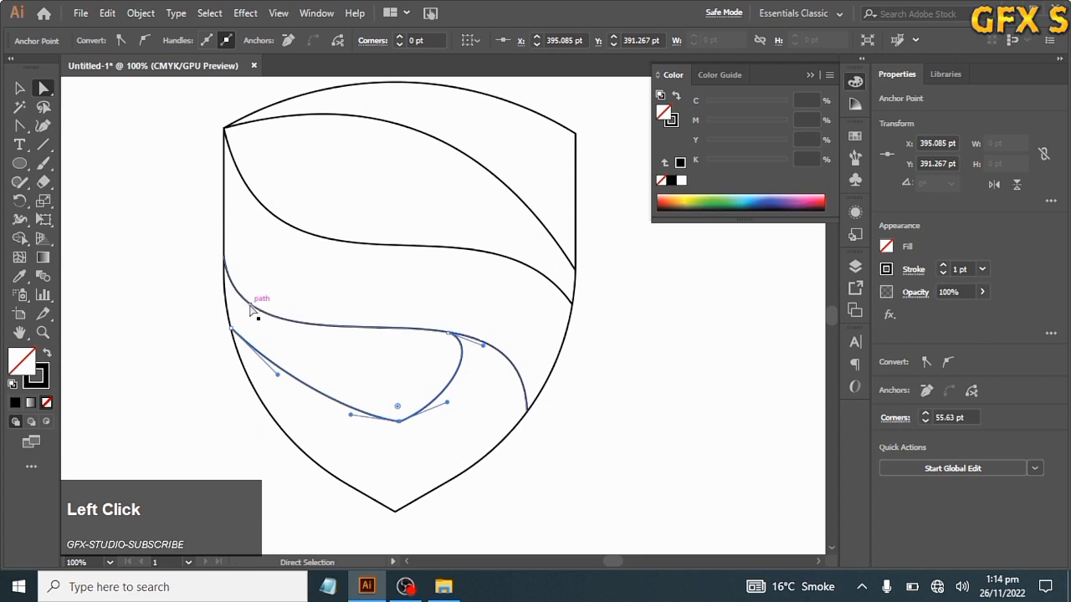
pyautogui.click(165, 300)
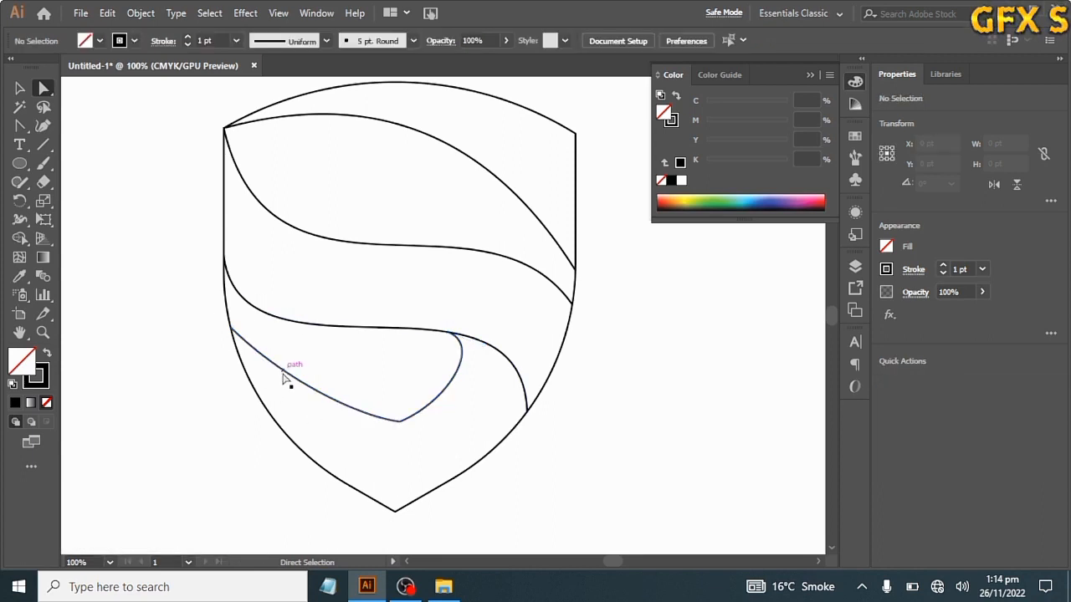
# Adjust the V-shaped path's left handle outward and move its corner anchor down to about X 393 pt, Y 404 pt.
pyautogui.click(284, 381)
pyautogui.moveTo(277, 376); pyautogui.dragTo(271, 386)
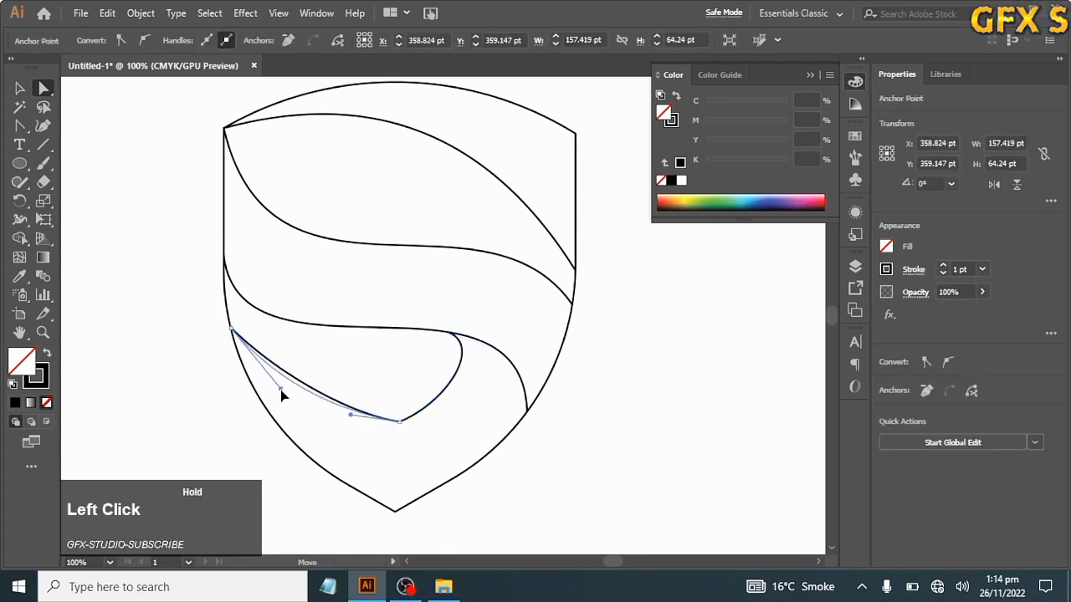
pyautogui.moveTo(400, 421); pyautogui.dragTo(396, 438)
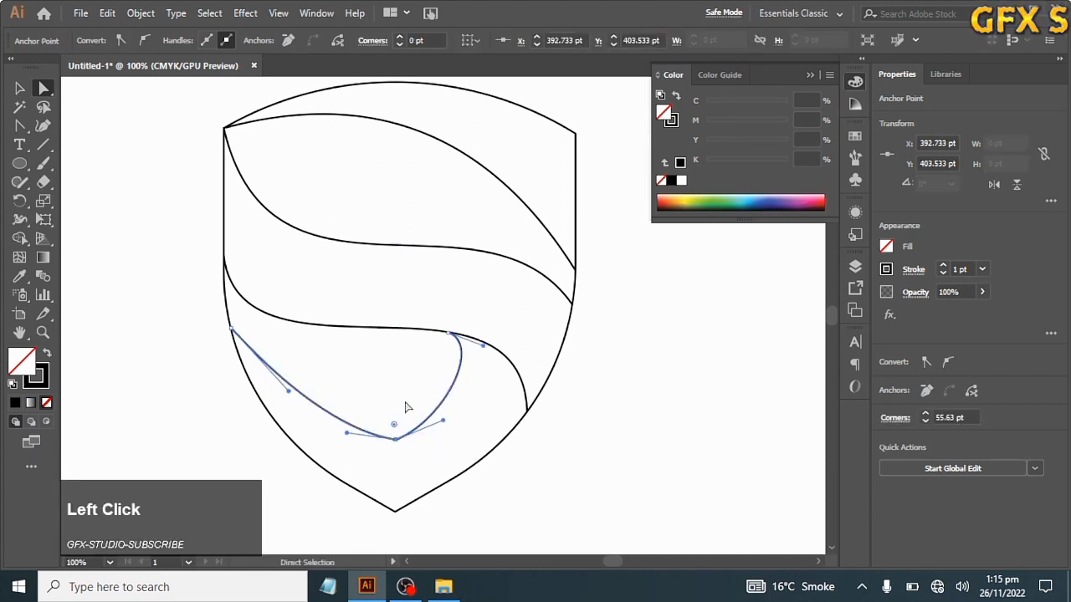
pyautogui.click(405, 408)
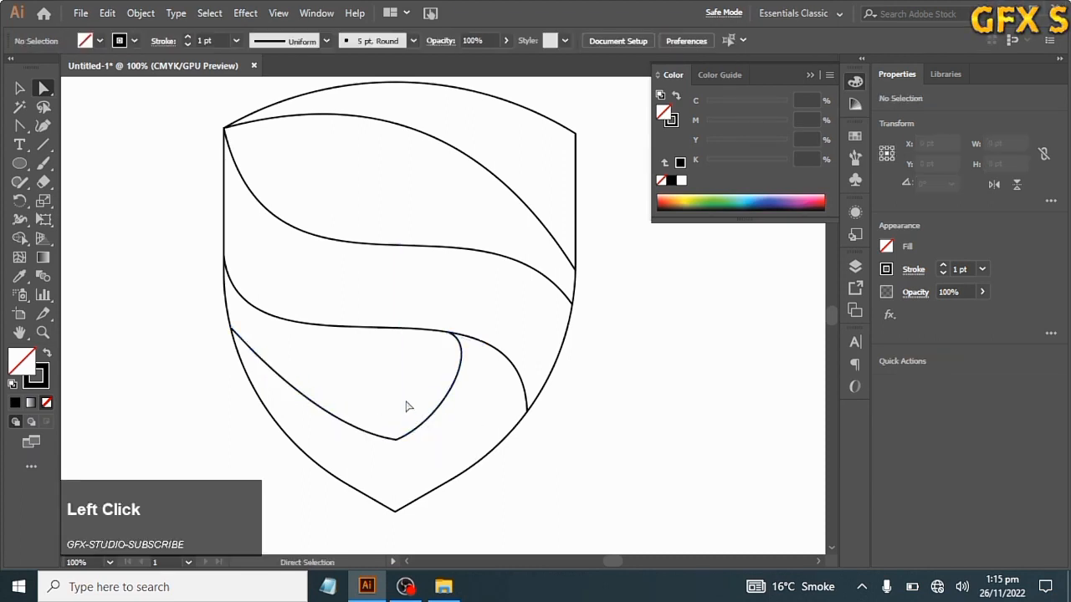
# Reshape the V-shaped path's left segment by raising the handle at its corner and pulling the left endpoint's handle inward.
pyautogui.click(390, 441)
pyautogui.moveTo(346, 434); pyautogui.dragTo(342, 420)
pyautogui.click(281, 394)
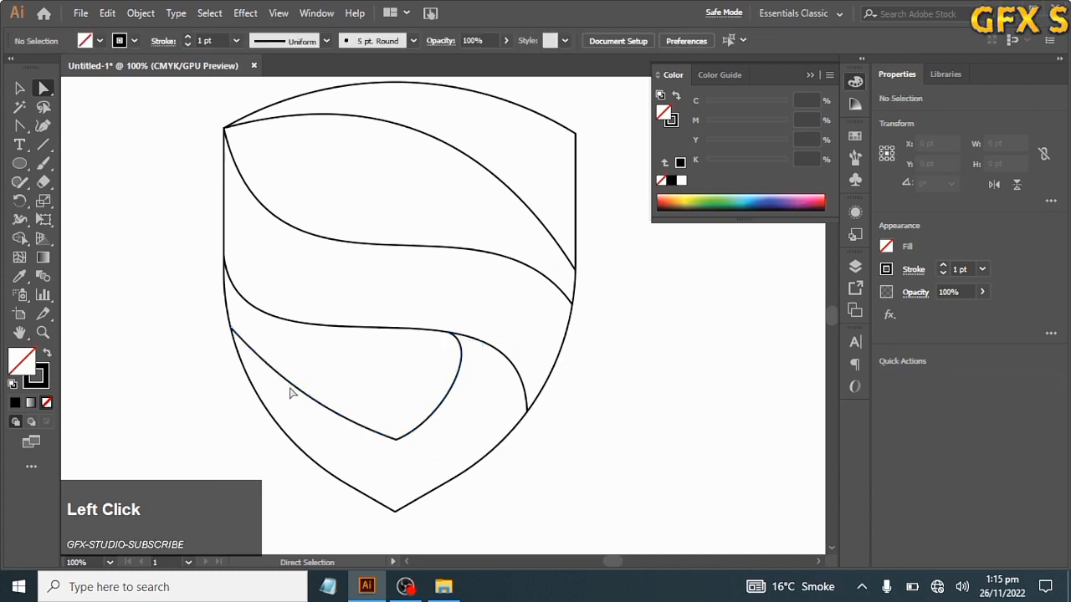
pyautogui.click(299, 396)
pyautogui.moveTo(288, 393); pyautogui.dragTo(270, 384)
# Reshape the V-shaped path's right segment by adjusting its upper handle outward along the lower S-curve.
pyautogui.click(459, 348)
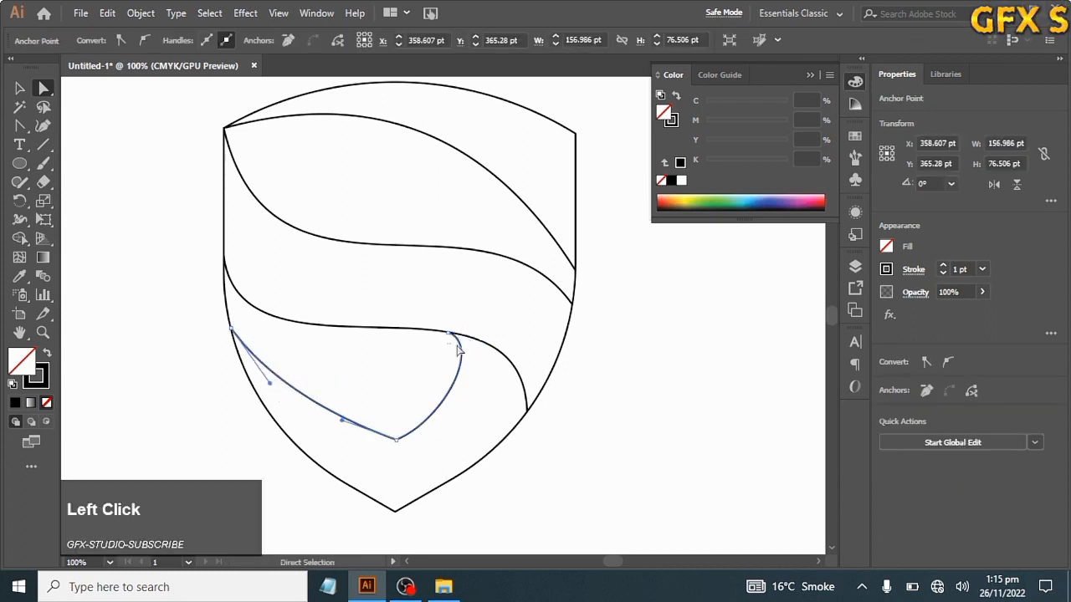
pyautogui.moveTo(483, 346); pyautogui.dragTo(501, 333)
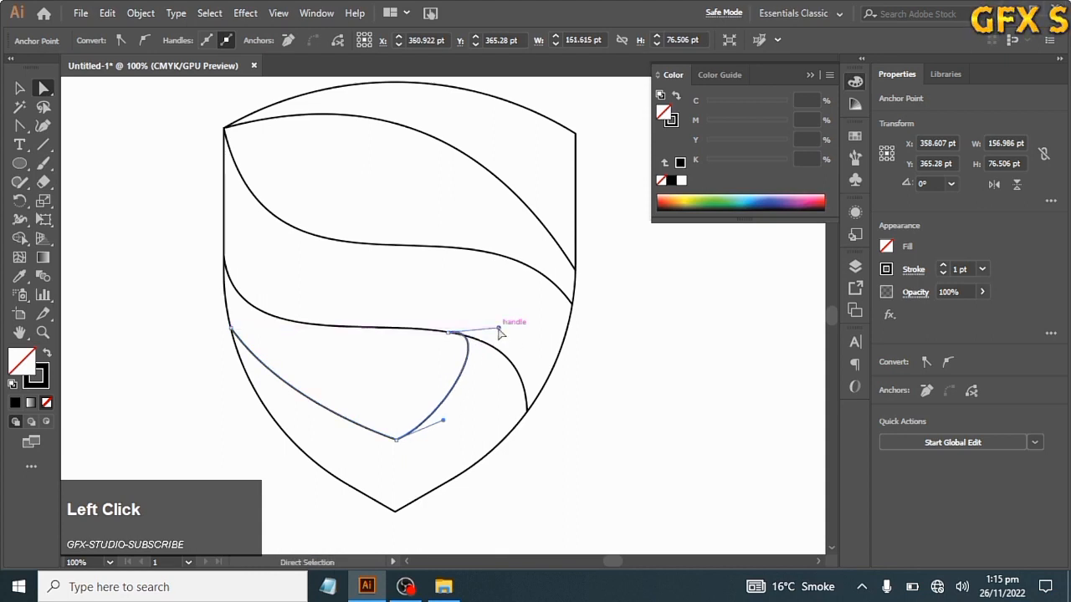
pyautogui.keyDown('alt'); pyautogui.scroll(3, 452, 373); pyautogui.keyUp('alt')
pyautogui.moveTo(488, 258); pyautogui.dragTo(490, 267)
pyautogui.keyDown('alt'); pyautogui.scroll(-2, 428, 316); pyautogui.keyUp('alt')
pyautogui.keyDown('alt'); pyautogui.scroll(-2, 427, 316); pyautogui.keyUp('alt')
pyautogui.click(402, 322)
pyautogui.keyDown('alt'); pyautogui.scroll(-1, 401, 324); pyautogui.keyUp('alt')
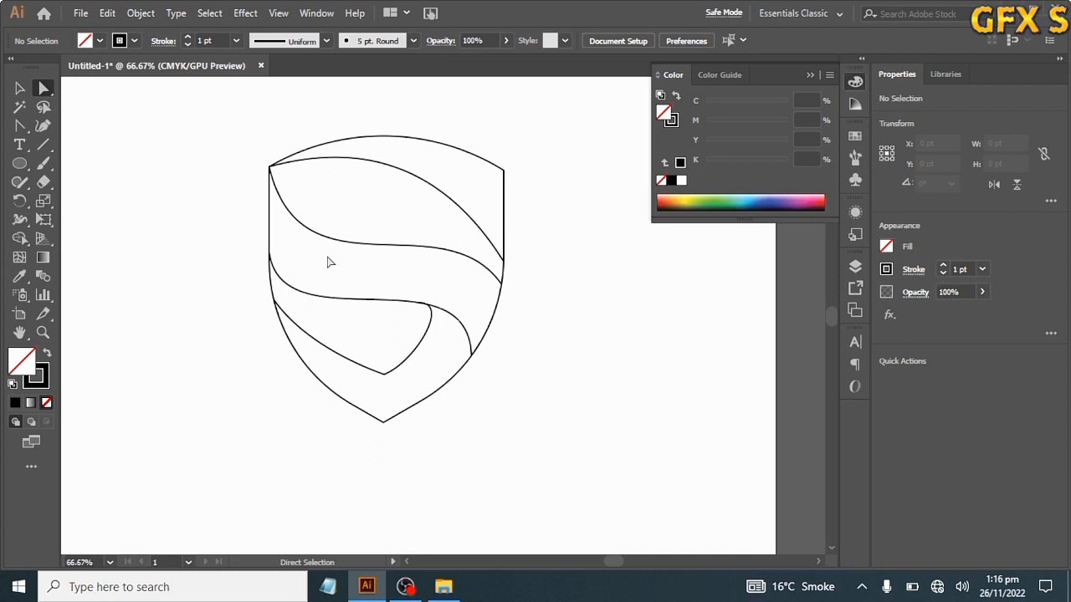
# Draw a straight Pen segment from the shield's upper curve down to the middle of the S-curve below it.
pyautogui.click(20, 126)
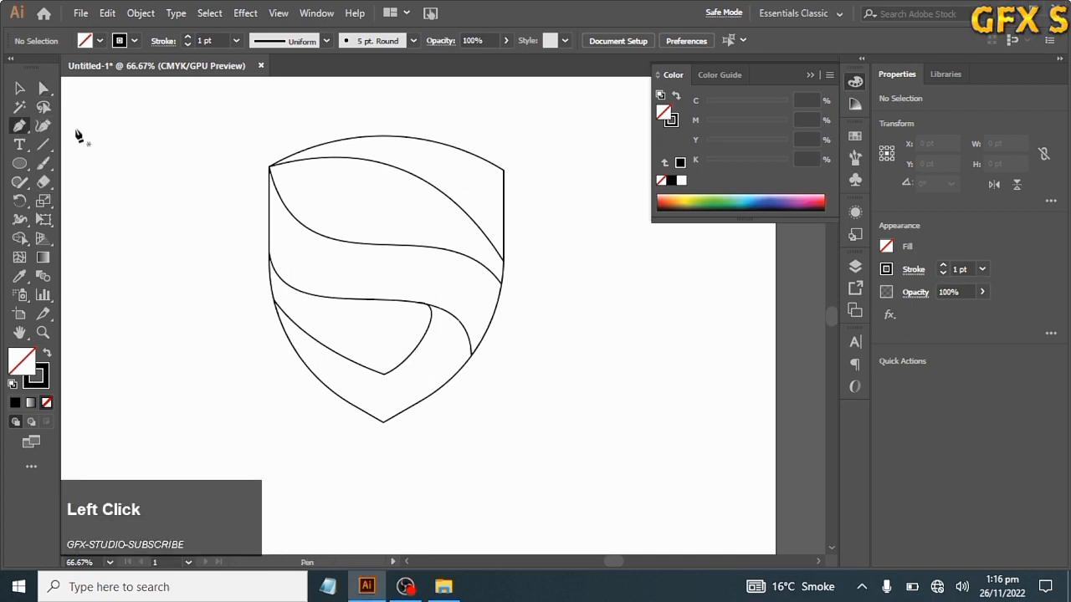
pyautogui.click(443, 195)
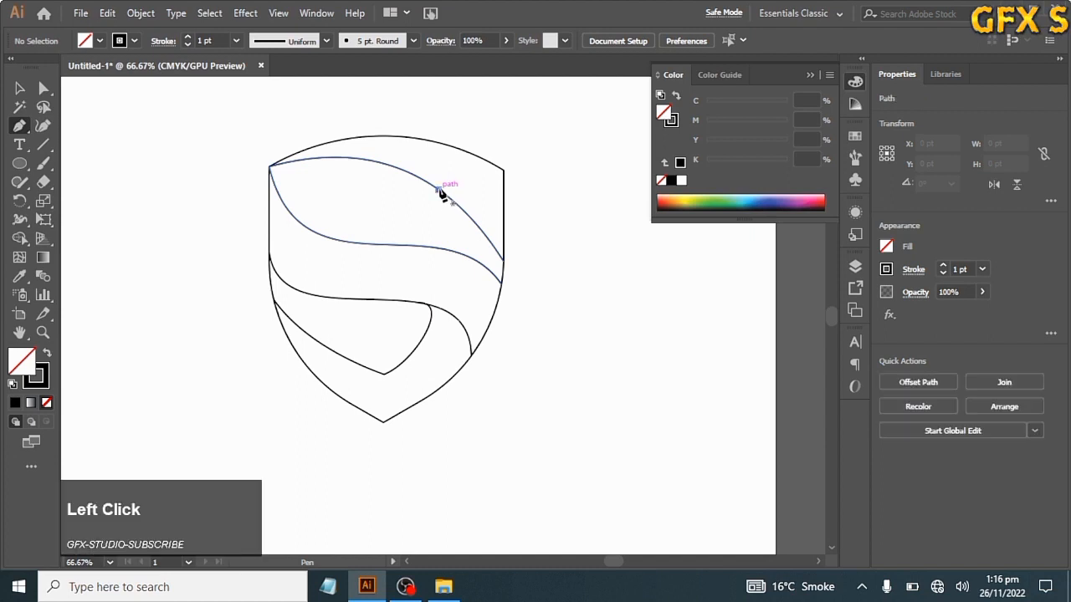
pyautogui.click(373, 244)
# Bend the new segment leftward into a rounded curve about 107 pt wide and 51 pt high with the Anchor Point tool.
pyautogui.rightClick(22, 127)
pyautogui.click(92, 179)
pyautogui.moveTo(408, 236); pyautogui.dragTo(363, 205)
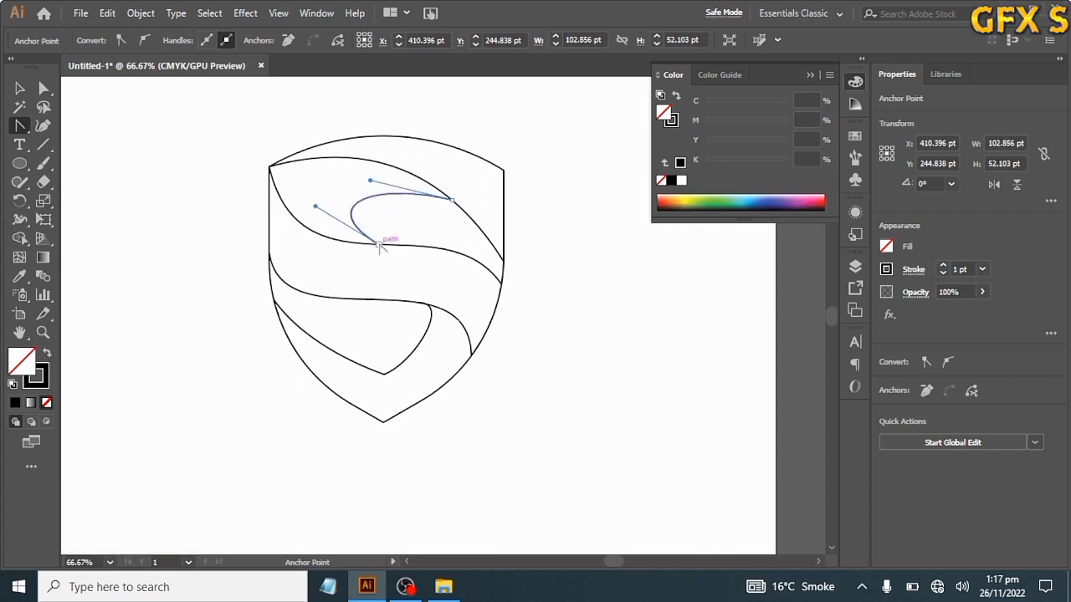
pyautogui.moveTo(314, 207); pyautogui.dragTo(305, 213)
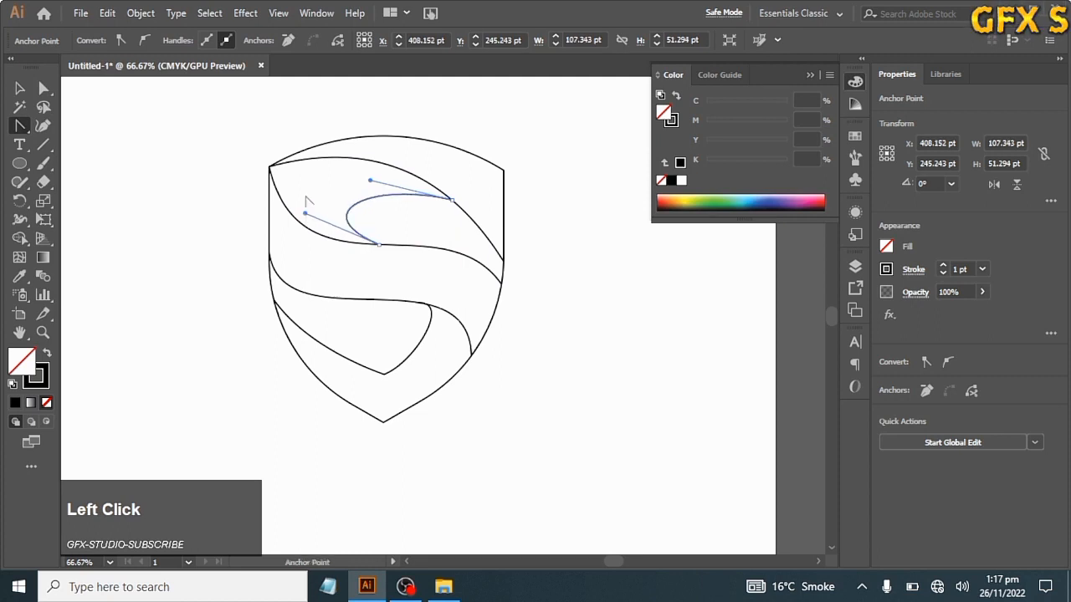
pyautogui.press('v')
pyautogui.click(115, 142)
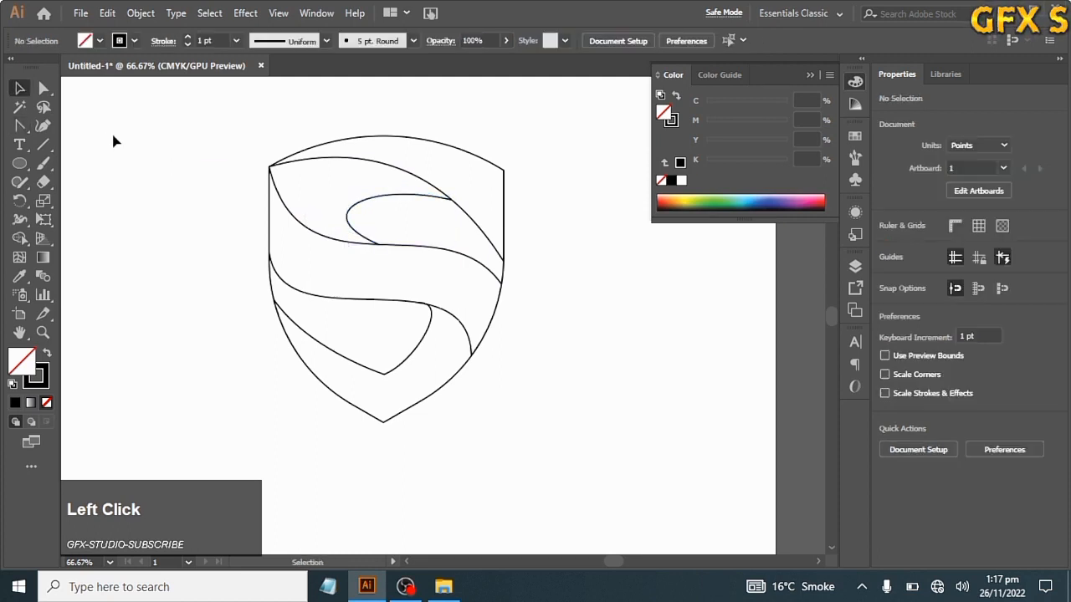
# Reshape the rounded curve by bulging it farther left and shifting its upper handle slightly outward and down.
pyautogui.click(21, 126)
pyautogui.click(357, 206)
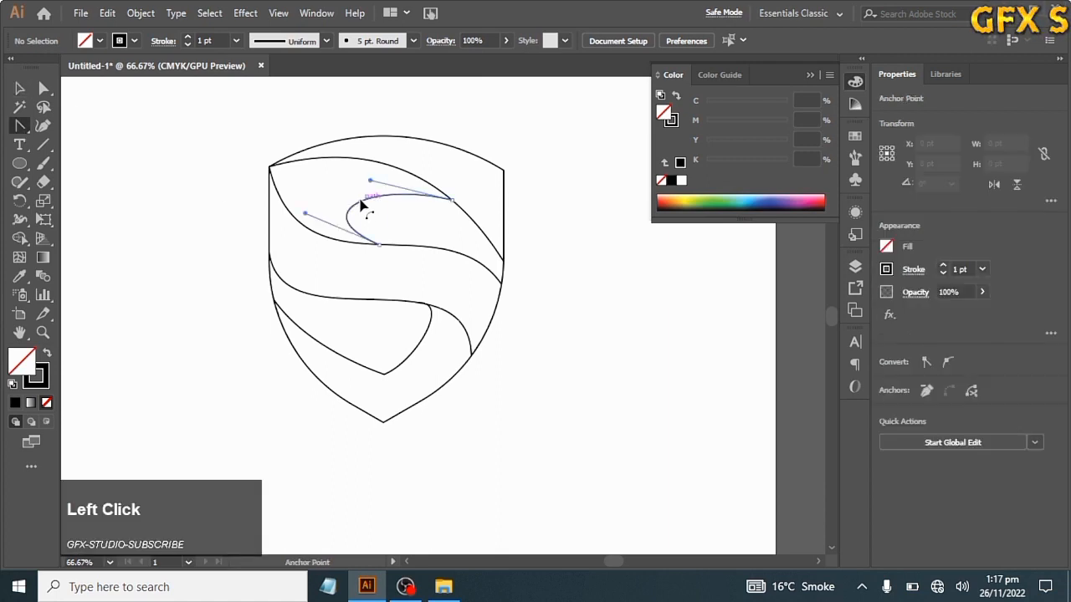
pyautogui.moveTo(357, 201); pyautogui.dragTo(292, 216)
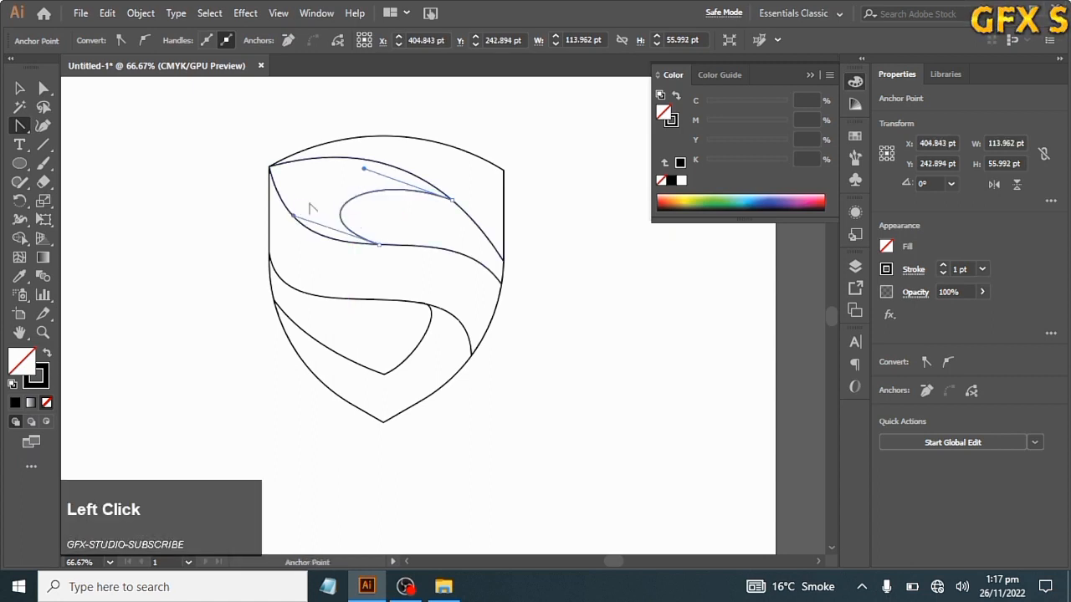
pyautogui.moveTo(364, 169); pyautogui.dragTo(356, 176)
pyautogui.press('v')
pyautogui.click(161, 144)
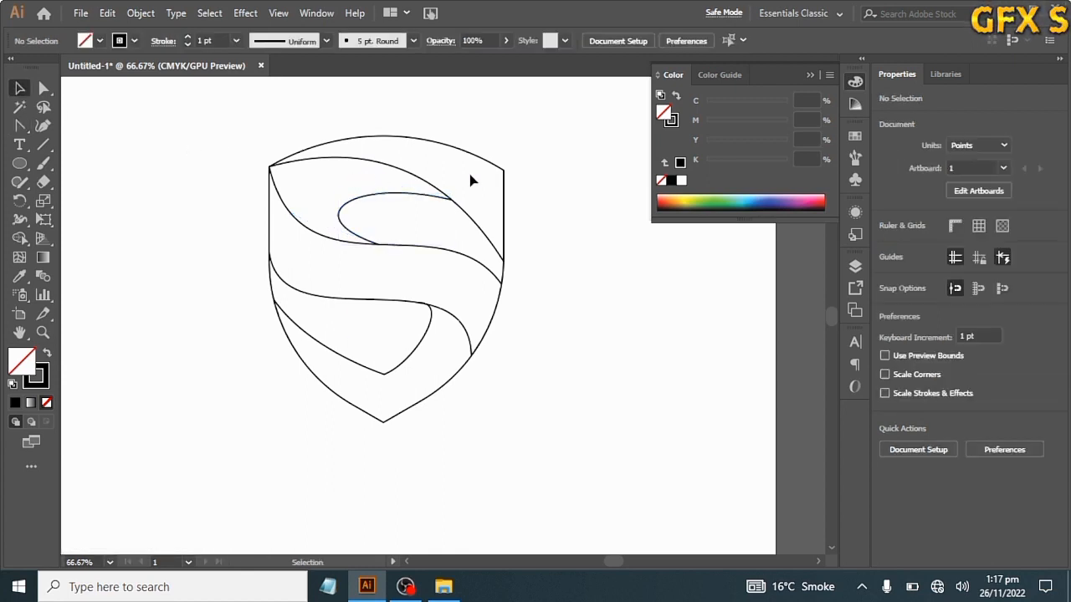
# With Shape Builder, merge the S-shaped sections and remove the outer edges closing the upper opening's right end and the lower opening's left end.
pyautogui.click(363, 251)
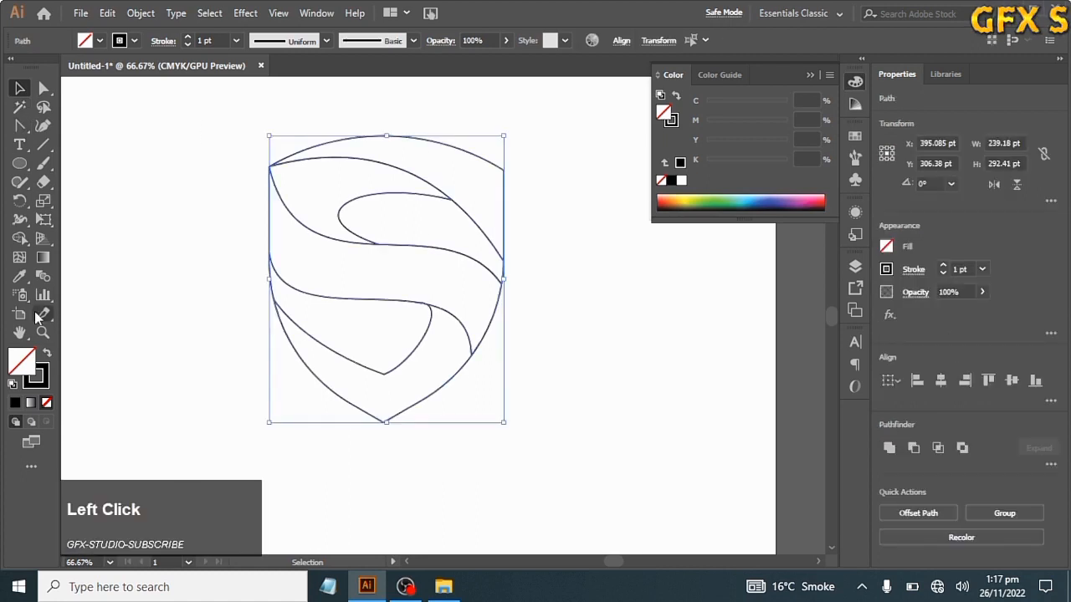
pyautogui.click(21, 239)
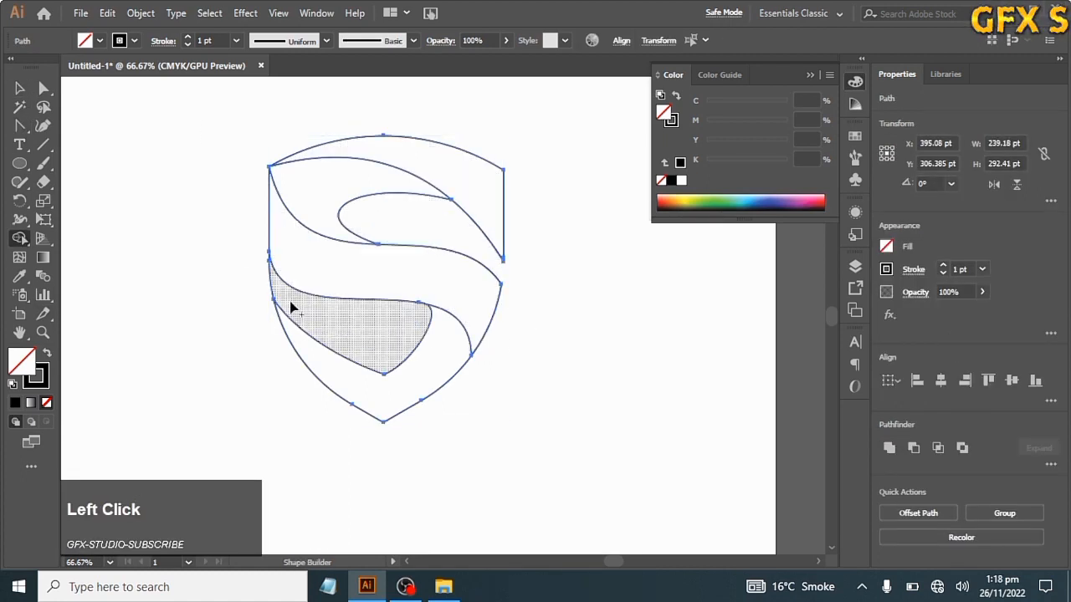
pyautogui.keyDown('alt'); pyautogui.click(269, 292); pyautogui.keyUp('alt')
pyautogui.click(19, 88)
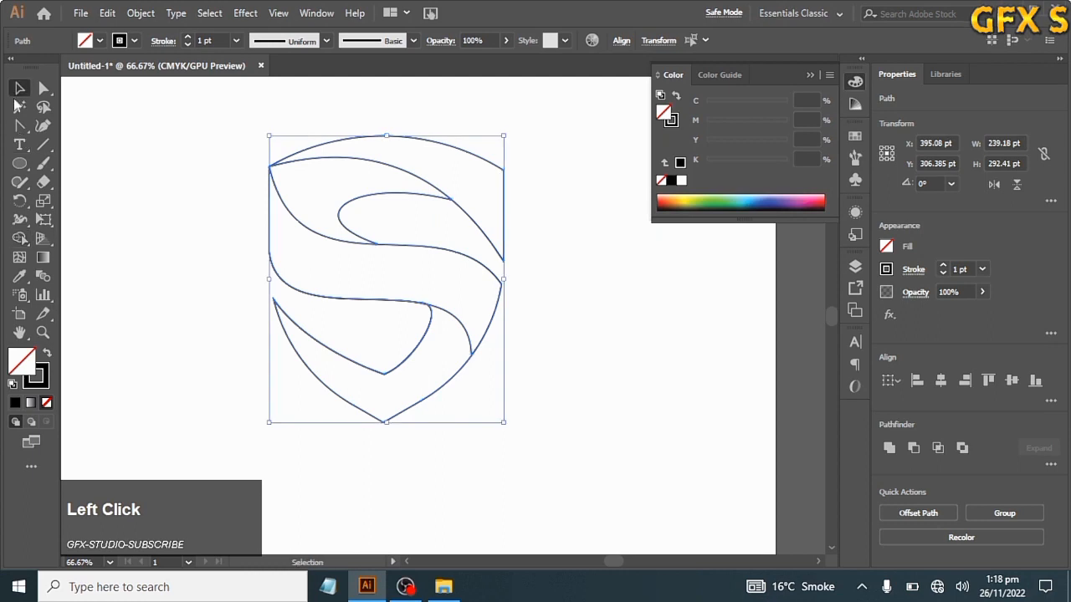
pyautogui.click(191, 133)
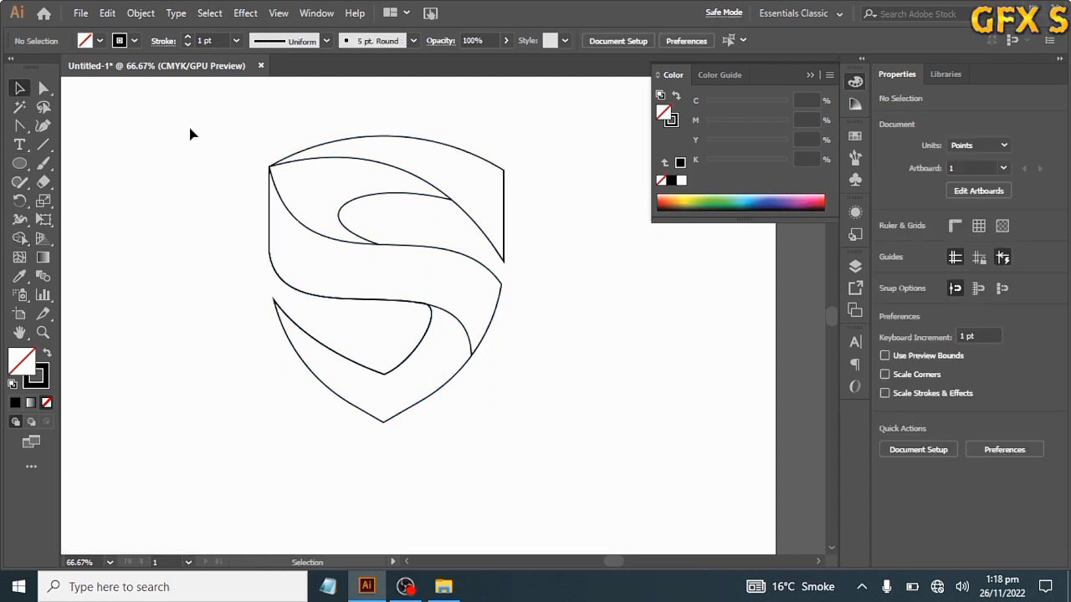
pyautogui.moveTo(166, 111); pyautogui.dragTo(591, 371)
pyautogui.moveTo(620, 460); pyautogui.dragTo(610, 437)
pyautogui.click(610, 435)
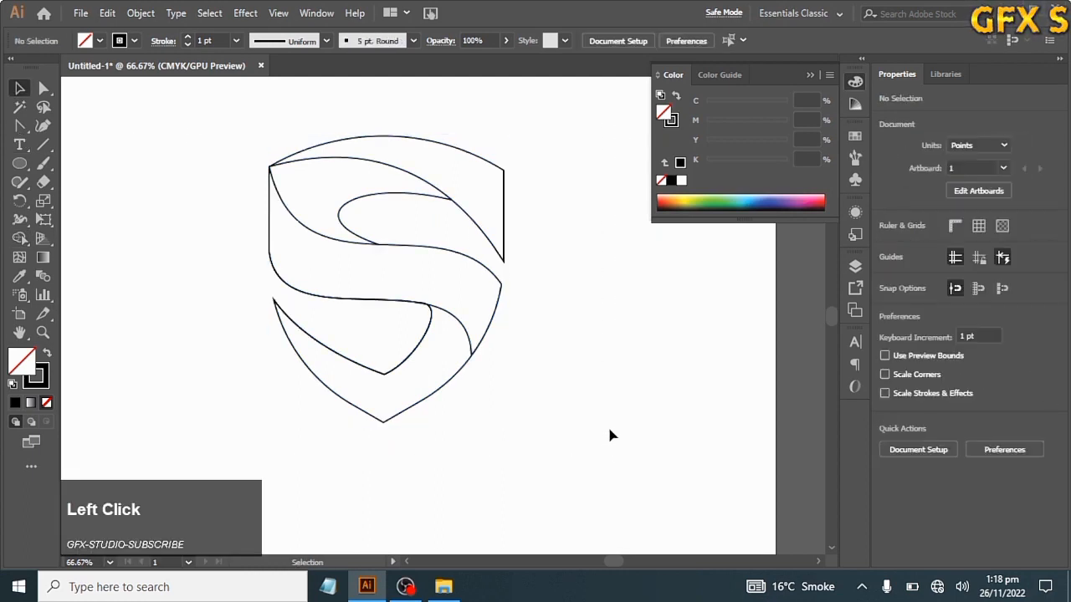
pyautogui.click(343, 207)
pyautogui.click(231, 167)
pyautogui.click(459, 315)
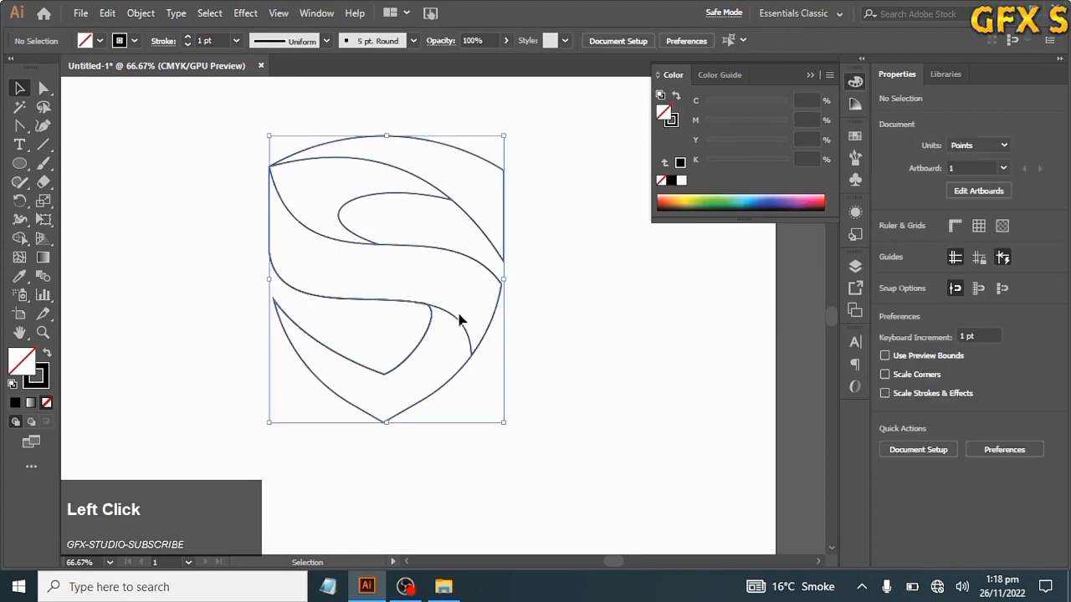
pyautogui.click(574, 201)
pyautogui.click(476, 201)
pyautogui.click(526, 194)
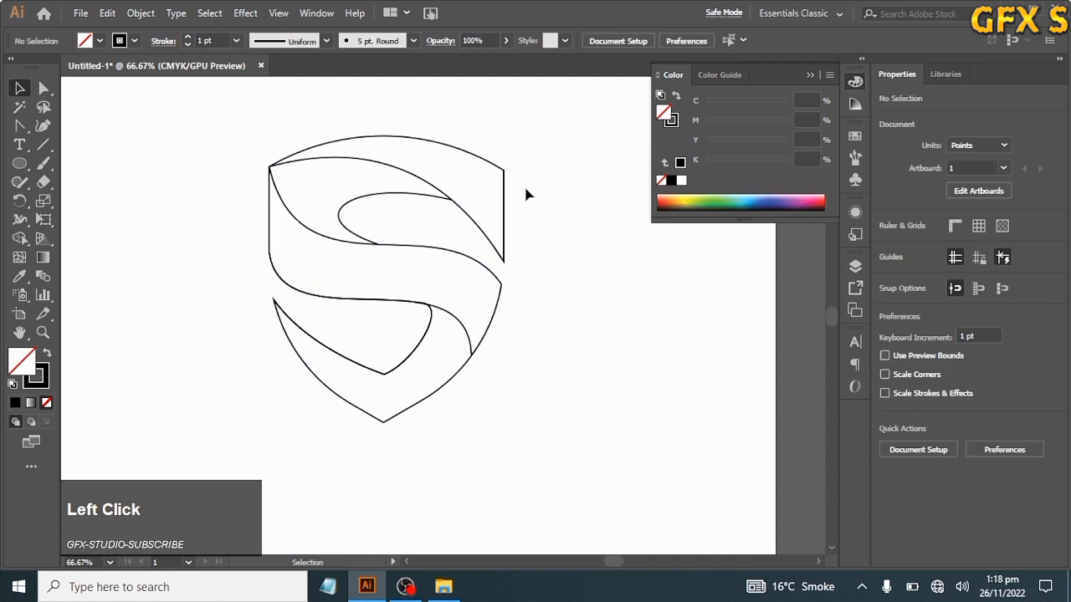
# Fill the merged S-shaped shield path with black.
pyautogui.click(482, 161)
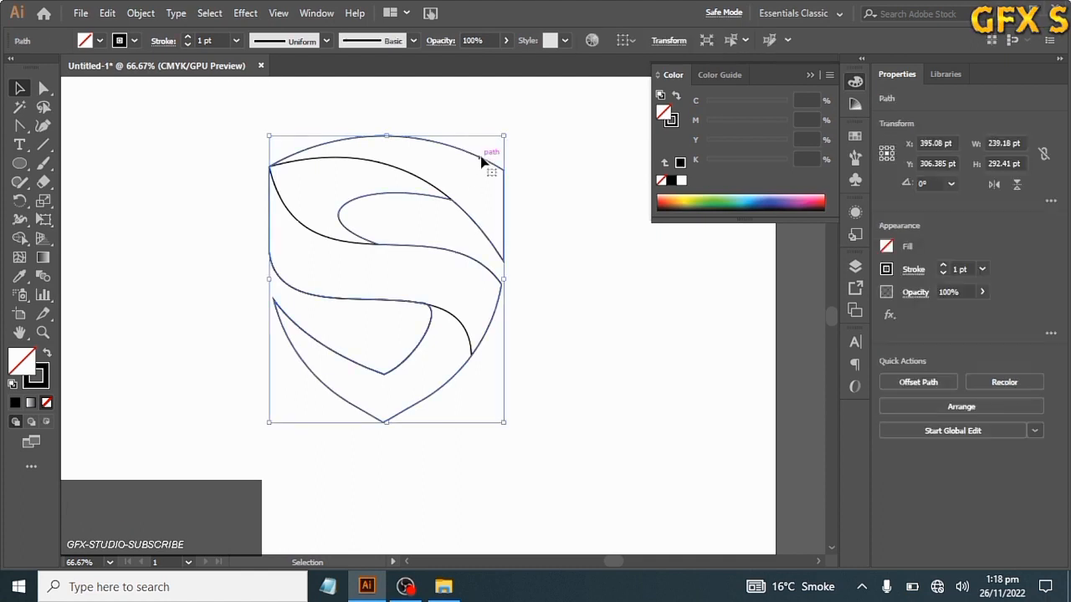
pyautogui.click(543, 167)
pyautogui.keyDown('shift'); pyautogui.click(494, 165); pyautogui.keyUp('shift')
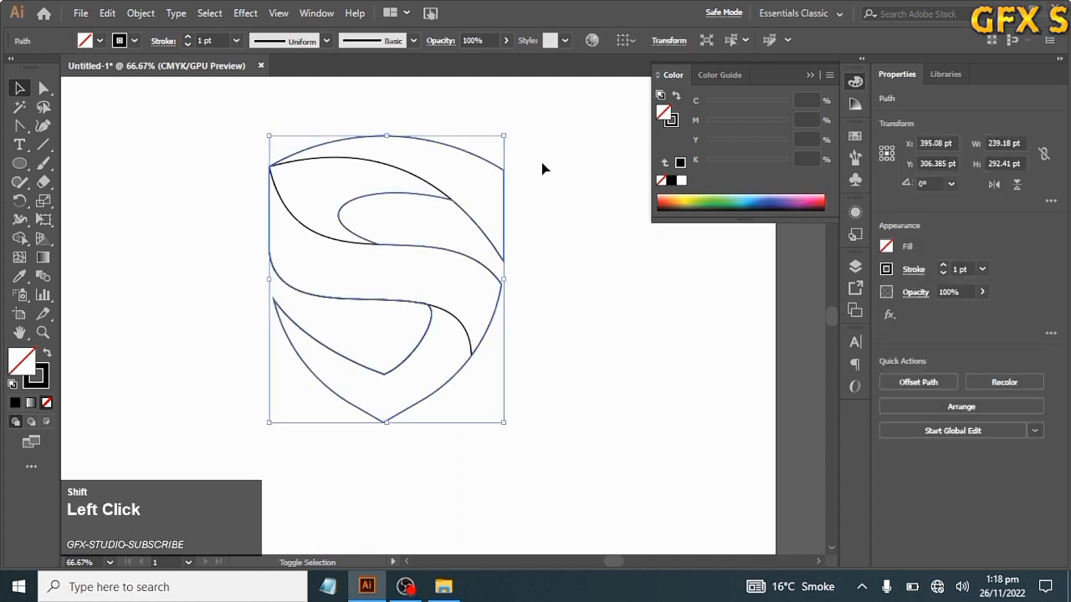
pyautogui.click(15, 403)
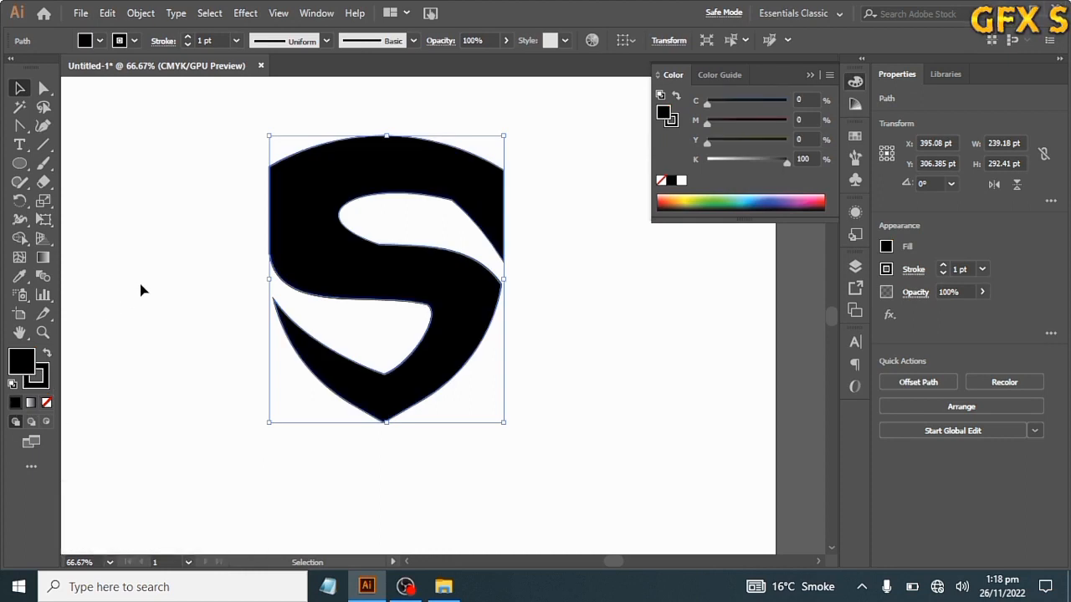
pyautogui.click(543, 293)
# Round the sharp corner on the upper edge of the shield's upper opening to a radius of about 26.65 pt.
pyautogui.scroll(3, 461, 228)
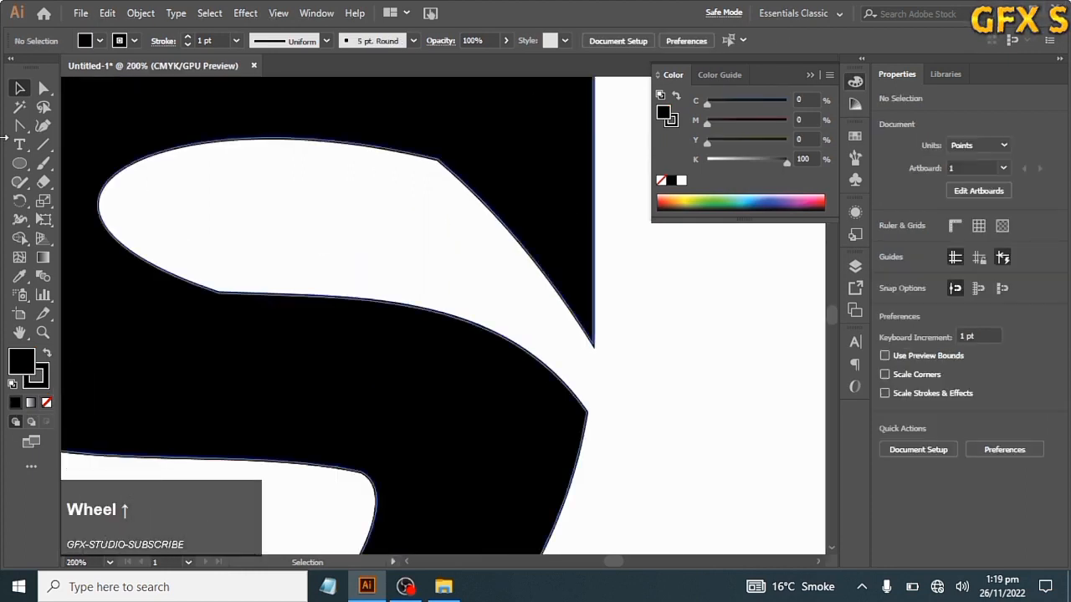
pyautogui.click(45, 88)
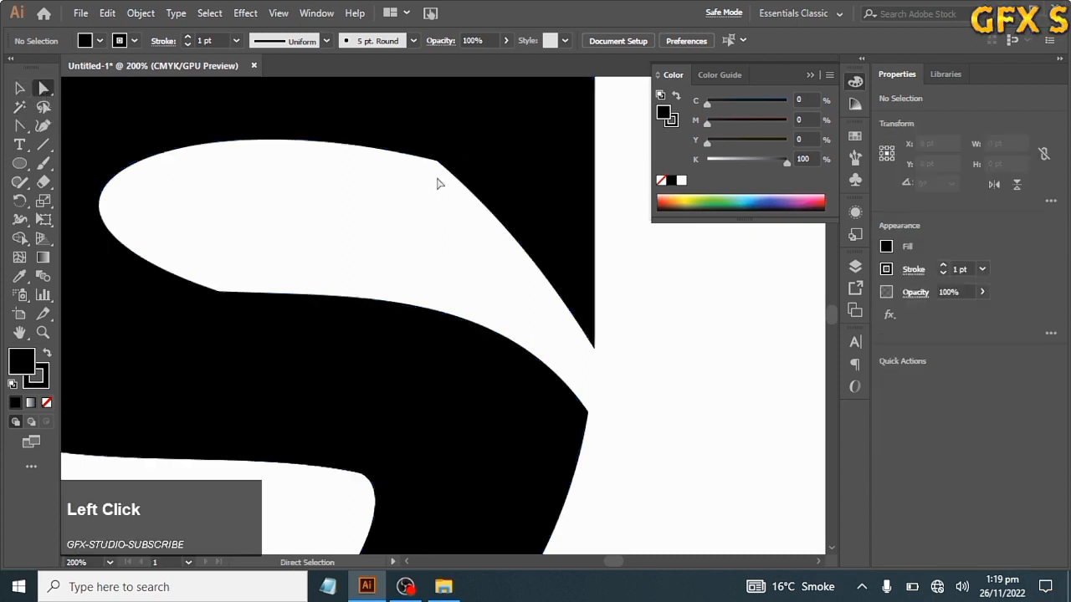
pyautogui.scroll(2, 438, 159)
pyautogui.moveTo(440, 147); pyautogui.dragTo(439, 149)
pyautogui.moveTo(552, 240)
pyautogui.mouseDown()
pyautogui.moveTo(574, 222)
pyautogui.moveTo(549, 241)
pyautogui.mouseUp()
pyautogui.moveTo(435, 161); pyautogui.dragTo(343, 283)
pyautogui.scroll(-4, 365, 251)
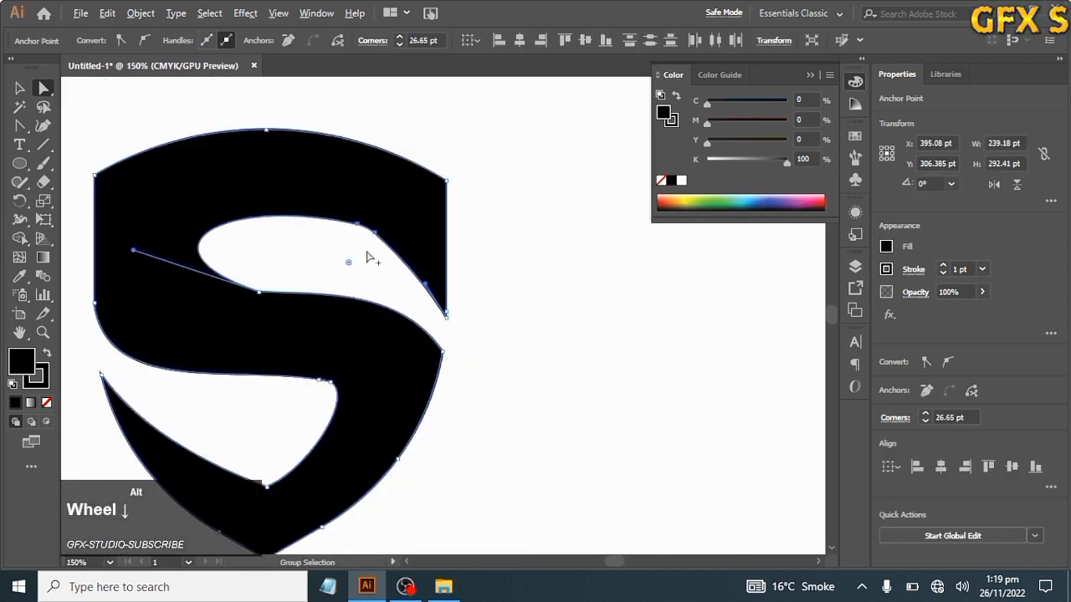
pyautogui.click(507, 239)
# Increase the upper opening's corner radius to about 71 pt for a smoother curve.
pyautogui.scroll(4, 378, 253)
pyautogui.click(331, 191)
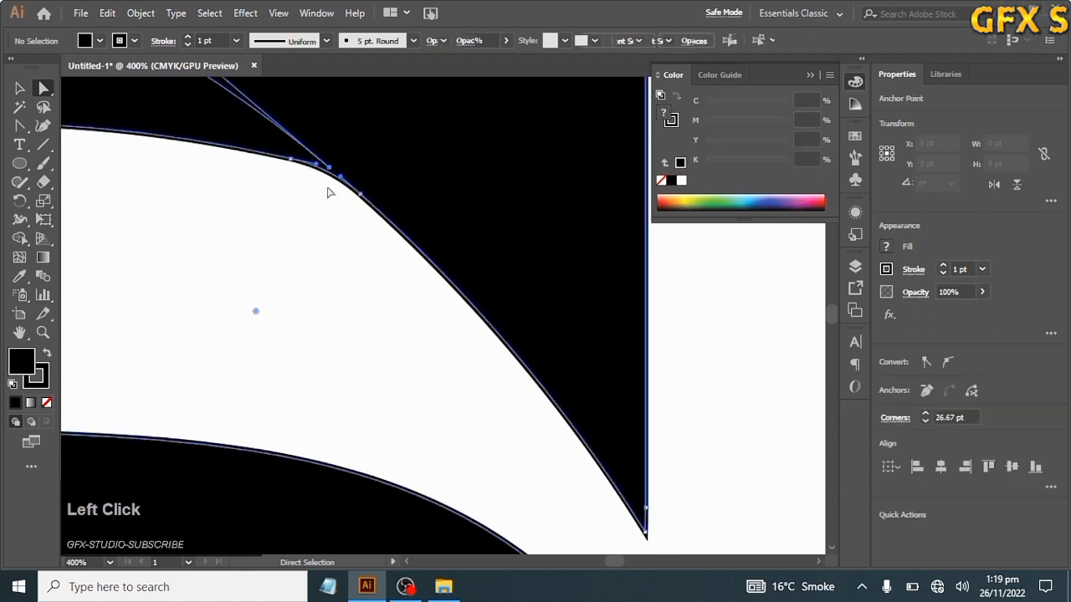
pyautogui.moveTo(256, 310); pyautogui.dragTo(91, 481)
pyautogui.scroll(-4, 512, 210)
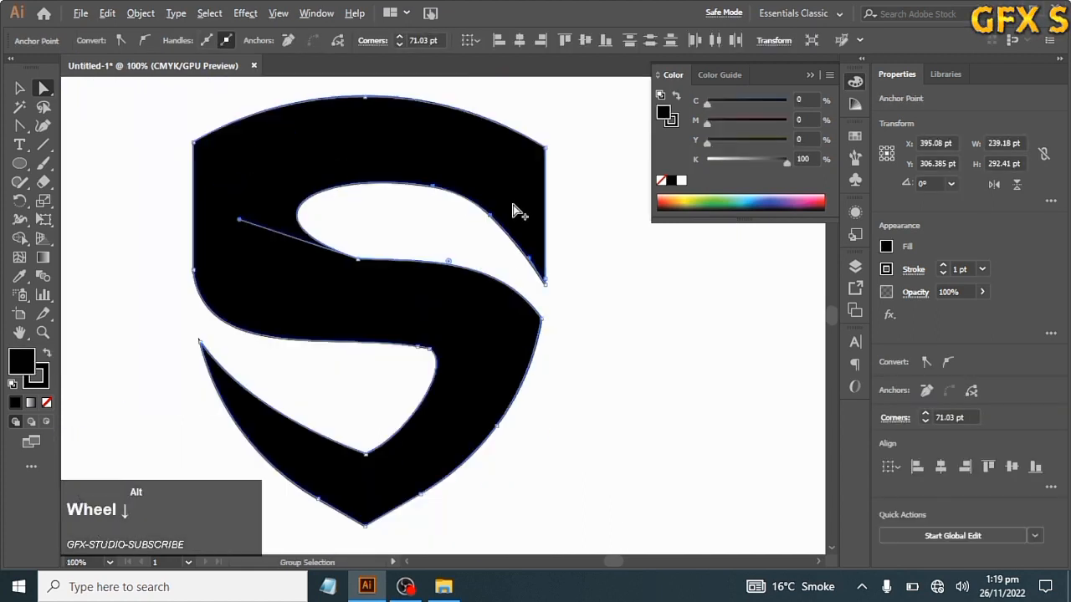
pyautogui.click(620, 208)
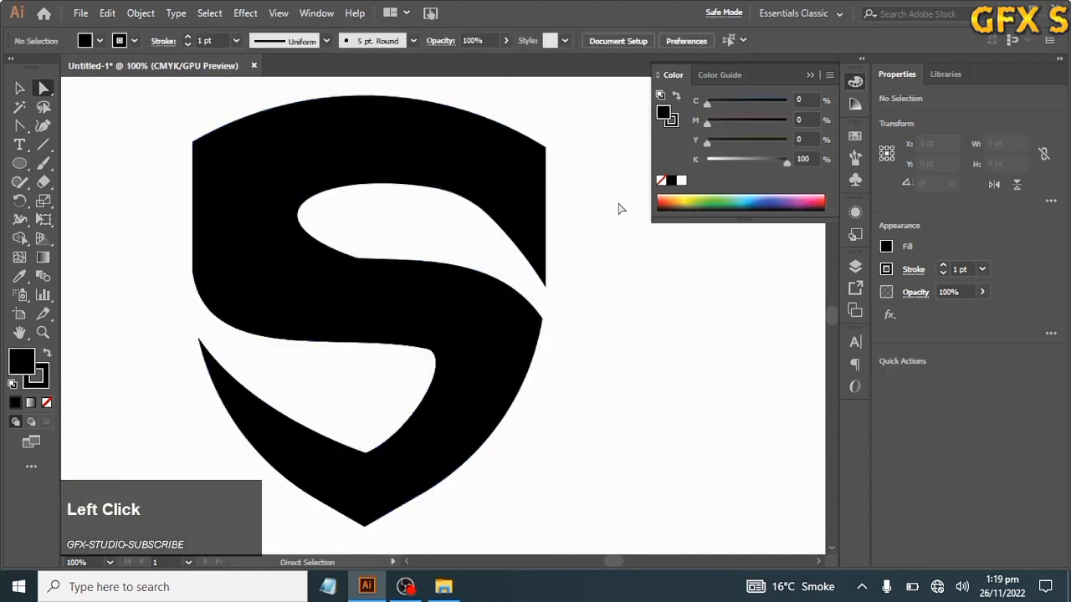
# Round the lower opening's upper-right corner and increase the upper opening's corner radius to about 96.35 pt.
pyautogui.moveTo(352, 230); pyautogui.dragTo(367, 280)
pyautogui.click(373, 233)
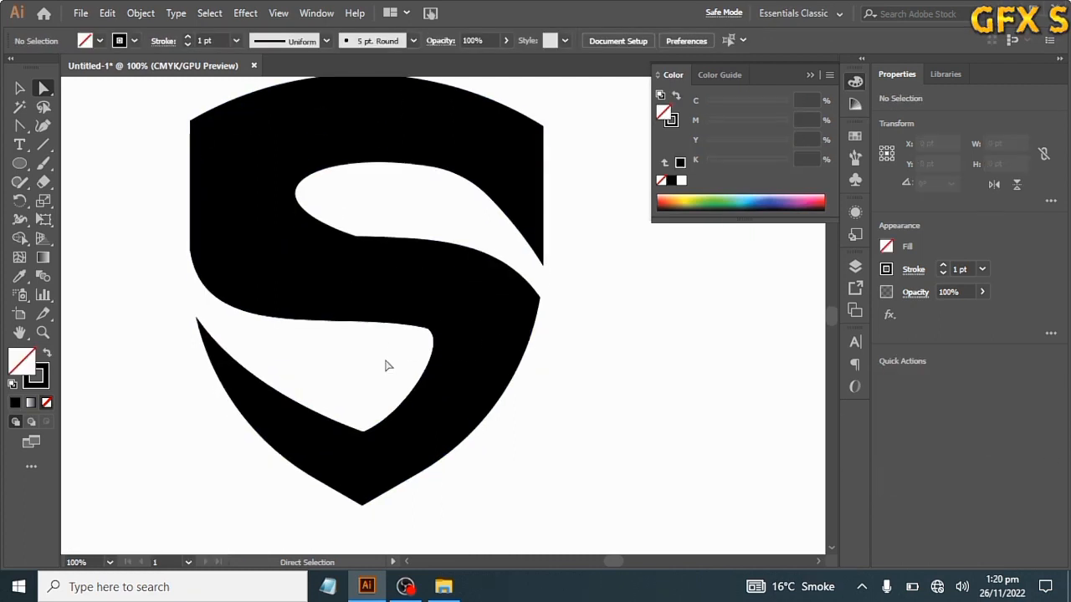
pyautogui.moveTo(401, 311); pyautogui.dragTo(369, 354)
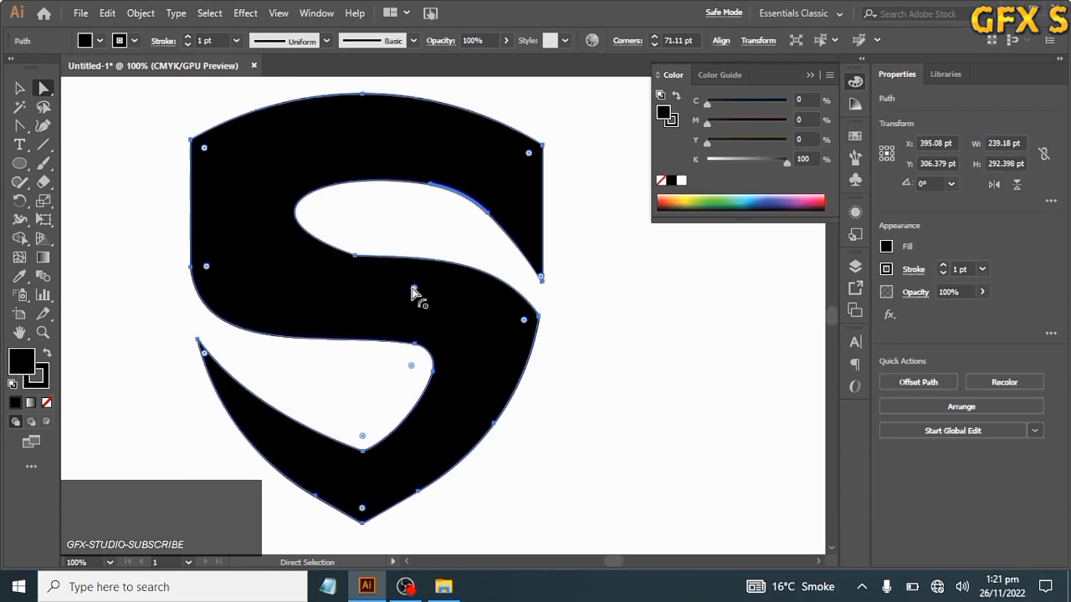
pyautogui.moveTo(419, 294); pyautogui.dragTo(387, 326)
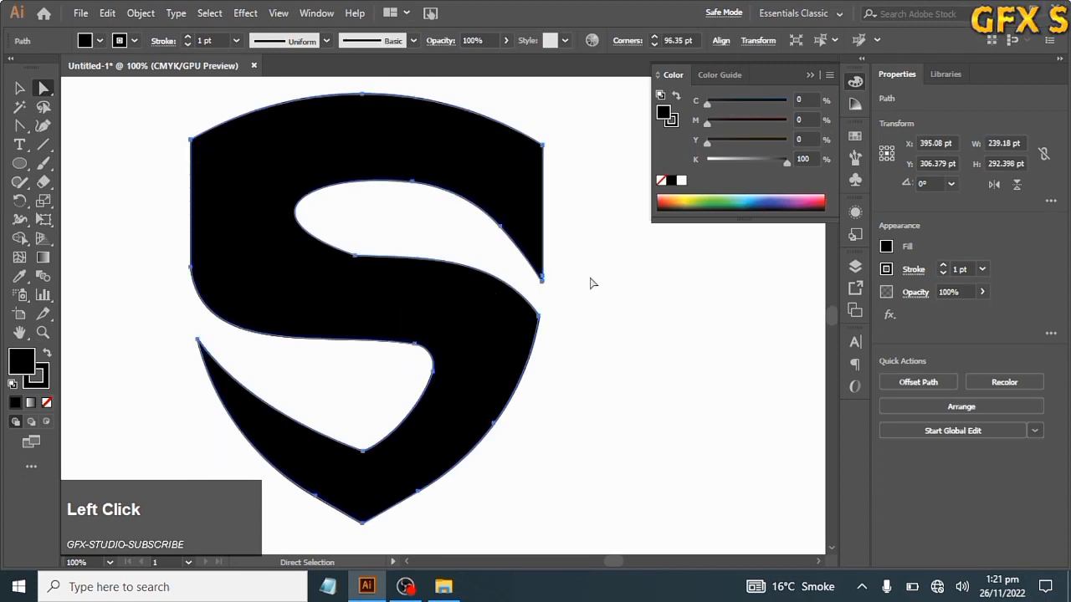
pyautogui.click(588, 282)
# Try to move the black S shield to the right, away from its leftover construction paths.
pyautogui.scroll(-2, 448, 241)
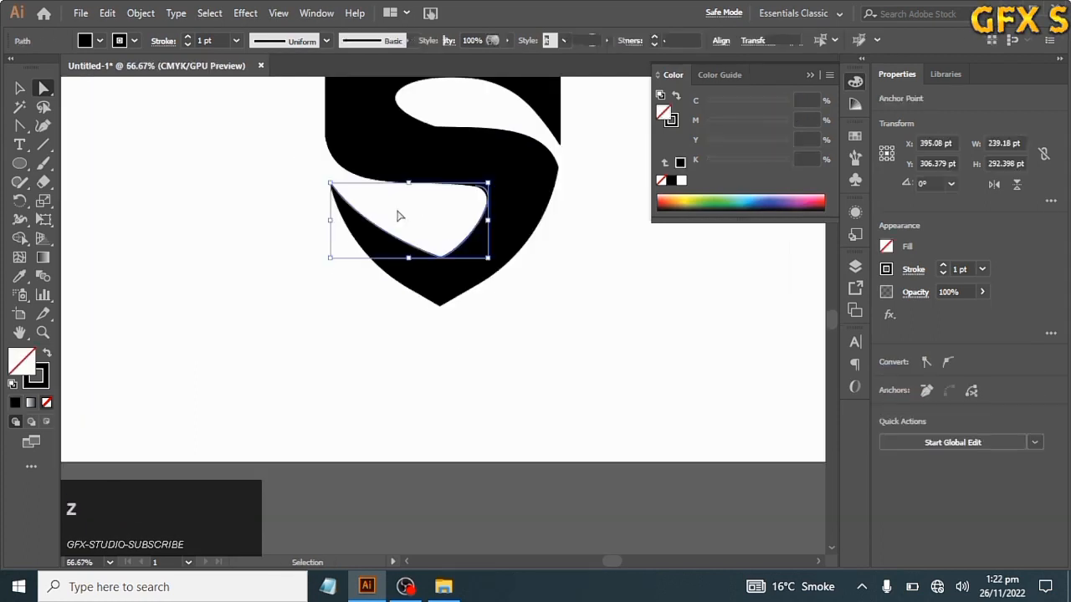
pyautogui.hscroll(1, 400, 219)
pyautogui.scroll(-3, 400, 219)
pyautogui.scroll(2, 400, 222)
pyautogui.moveTo(371, 175); pyautogui.dragTo(503, 365)
pyautogui.moveTo(435, 263); pyautogui.dragTo(590, 276)
pyautogui.moveTo(399, 180); pyautogui.dragTo(377, 332)
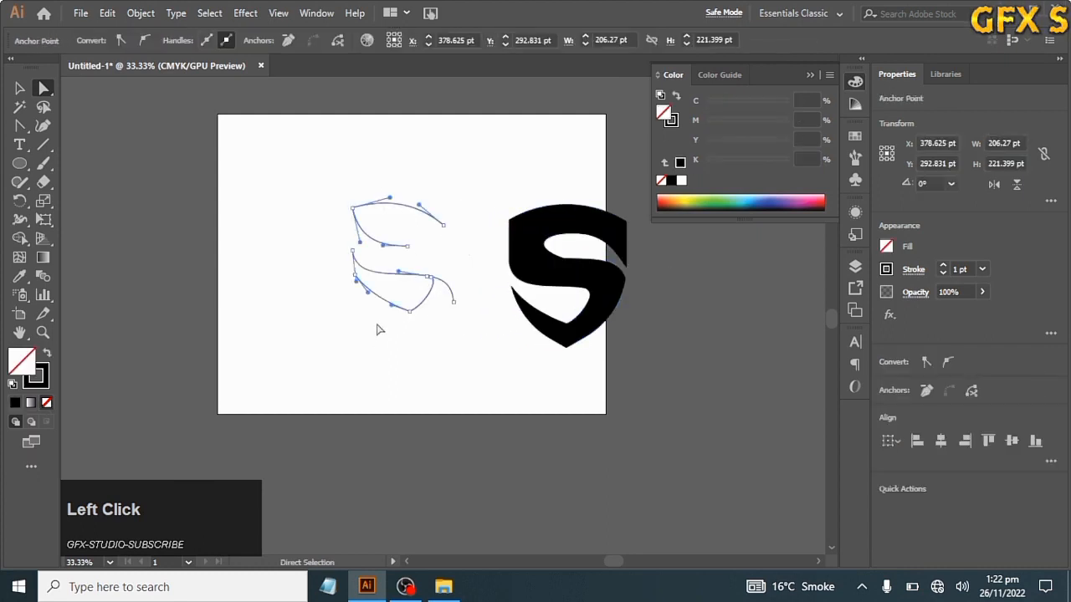
pyautogui.click(378, 328)
pyautogui.hotkey('ctrl', 'z')
pyautogui.click(503, 296)
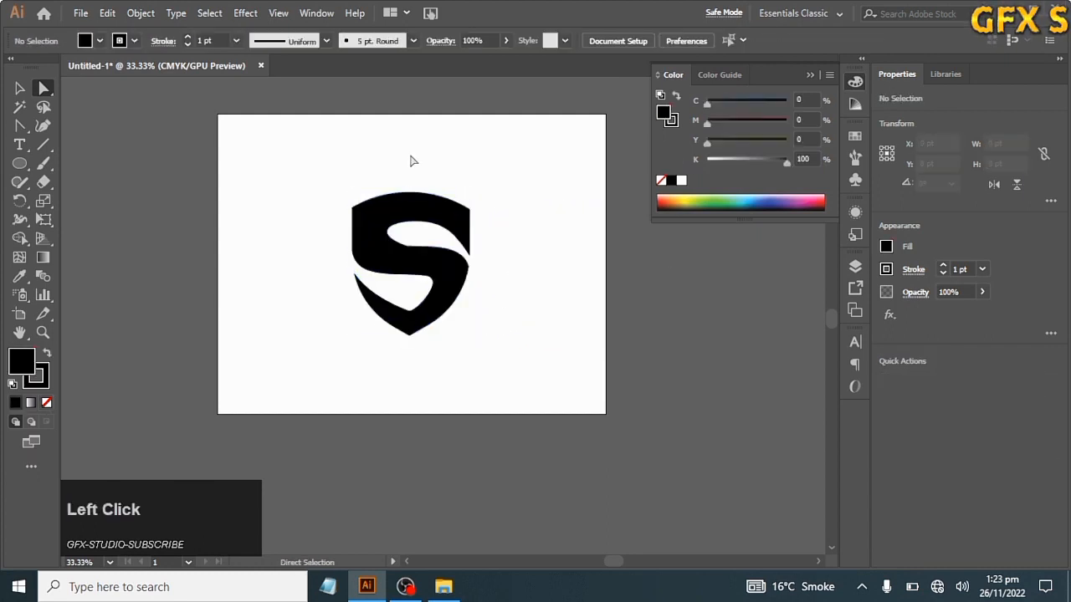
# Select the black shield and display the document's layer list with the paths of Layer 1 beside the artboard.
pyautogui.click(434, 204)
pyautogui.moveTo(426, 211); pyautogui.dragTo(447, 254)
pyautogui.click(449, 210)
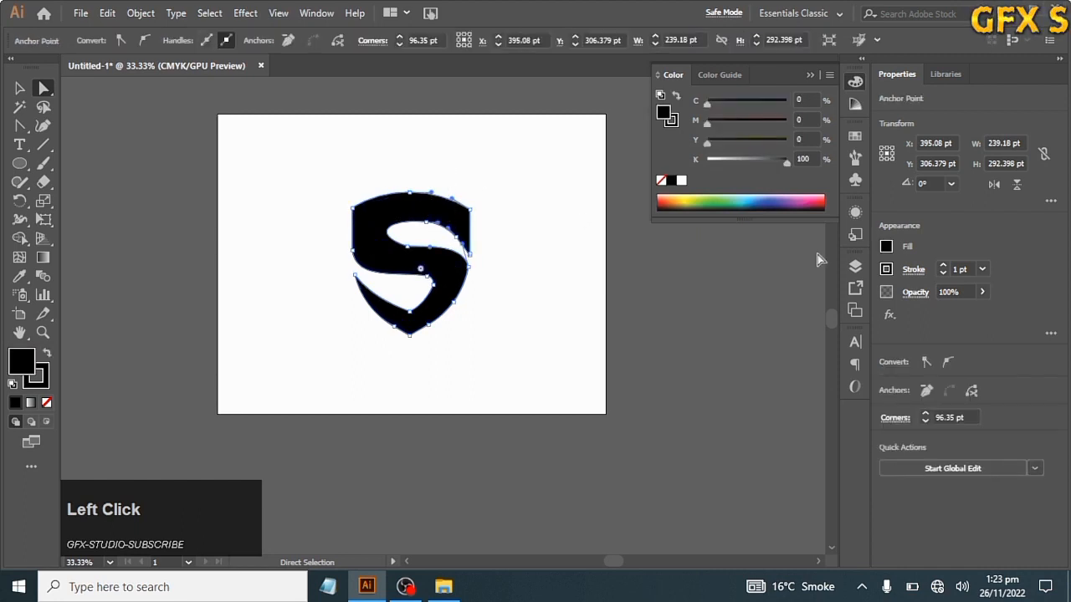
pyautogui.click(855, 265)
pyautogui.moveTo(783, 255); pyautogui.dragTo(725, 181)
pyautogui.click(670, 172)
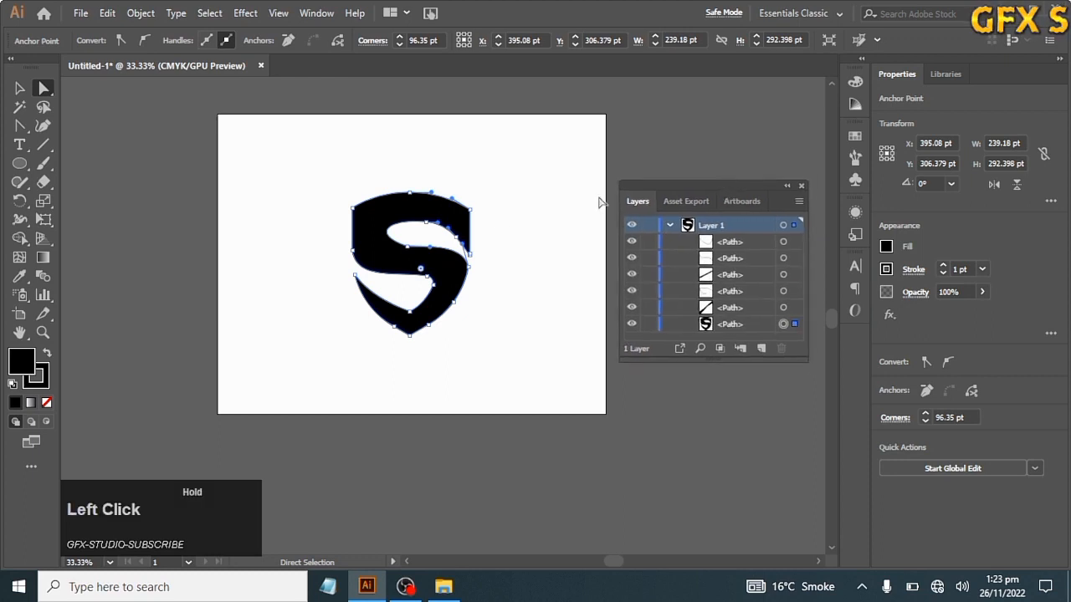
# Reselect the black shield and arrange the color controls directly above the layer list.
pyautogui.click(473, 166)
pyautogui.moveTo(459, 227); pyautogui.dragTo(460, 228)
pyautogui.moveTo(849, 107); pyautogui.dragTo(741, 77)
pyautogui.moveTo(754, 184); pyautogui.dragTo(784, 235)
pyautogui.moveTo(774, 73); pyautogui.dragTo(769, 77)
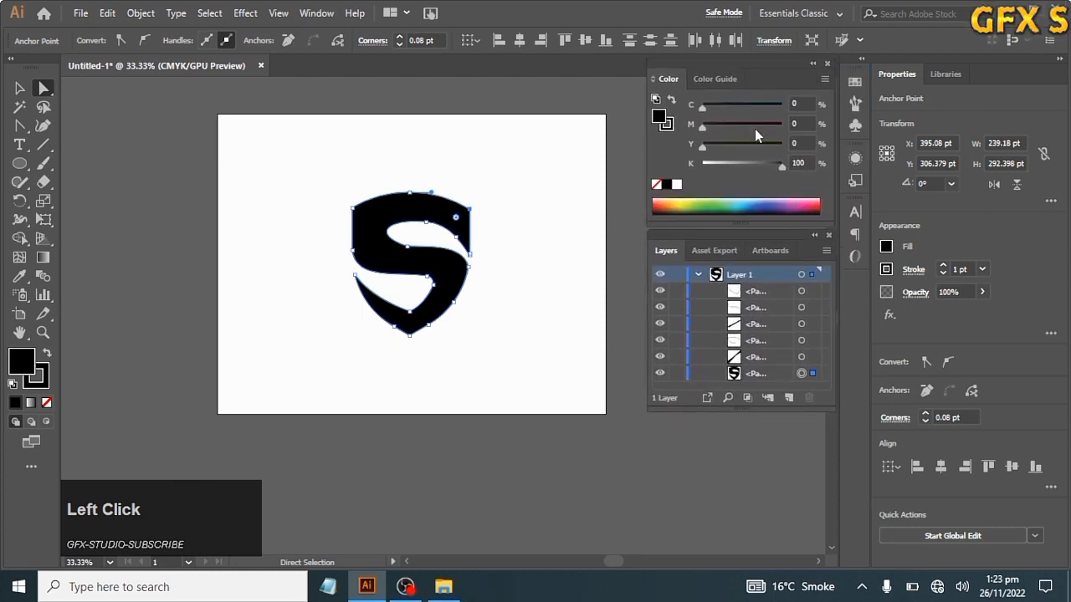
# Change the shield's fill to a saturated dark blue with the Color Picker.
pyautogui.click(764, 201)
pyautogui.doubleClick(25, 362)
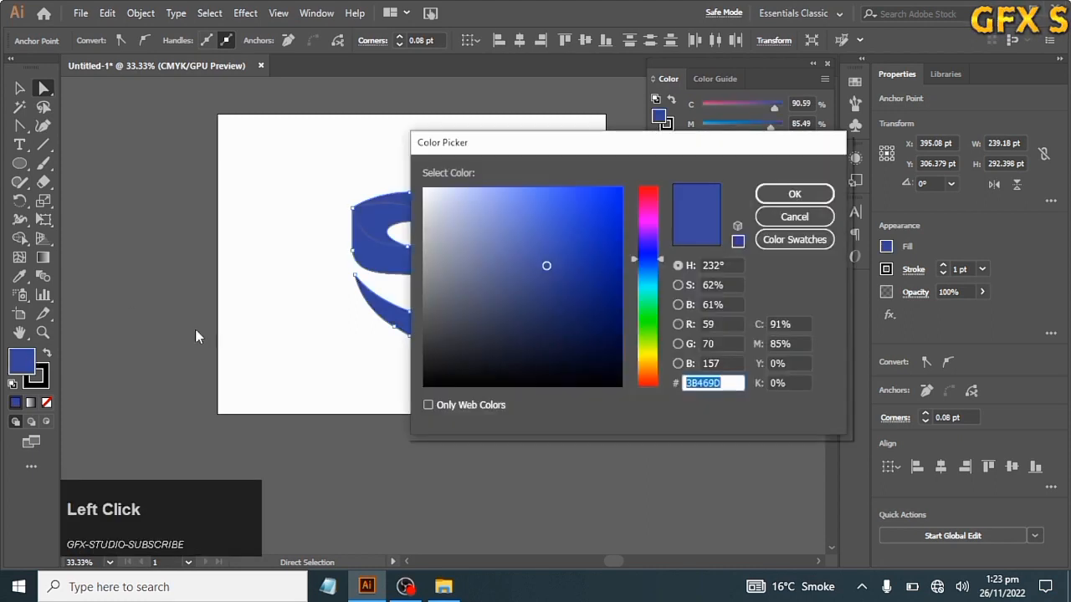
pyautogui.moveTo(586, 256)
pyautogui.mouseDown()
pyautogui.moveTo(614, 222)
pyautogui.moveTo(610, 276)
pyautogui.mouseUp()
pyautogui.click(615, 258)
pyautogui.click(794, 193)
# Select all the shield pieces and set their fill to blue #0F02B5 with the Color Picker.
pyautogui.moveTo(338, 169); pyautogui.dragTo(461, 332)
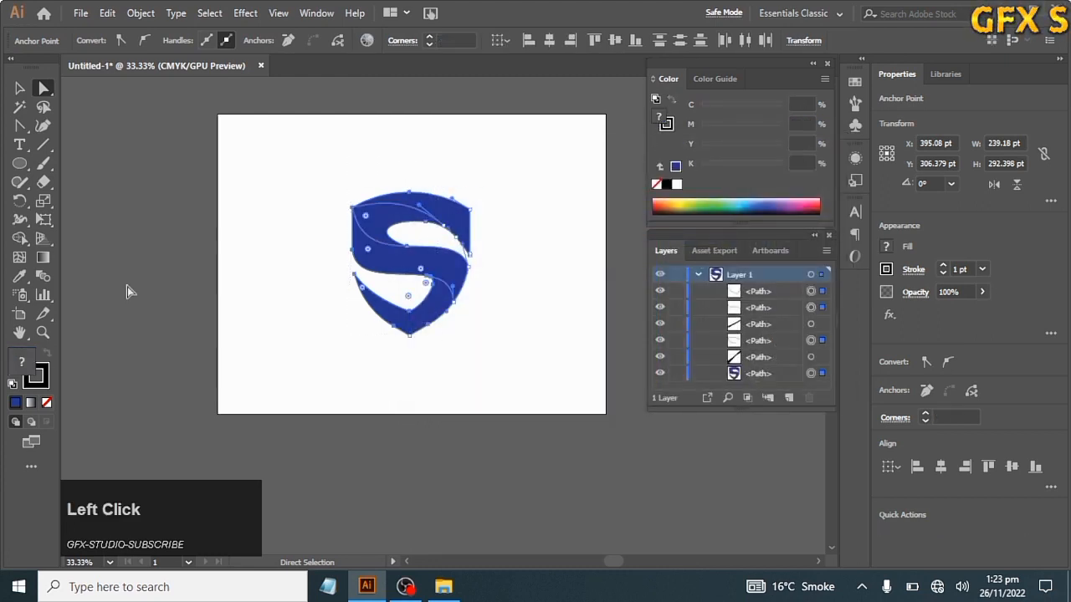
pyautogui.doubleClick(22, 362)
pyautogui.click(618, 284)
pyautogui.click(649, 251)
pyautogui.click(620, 244)
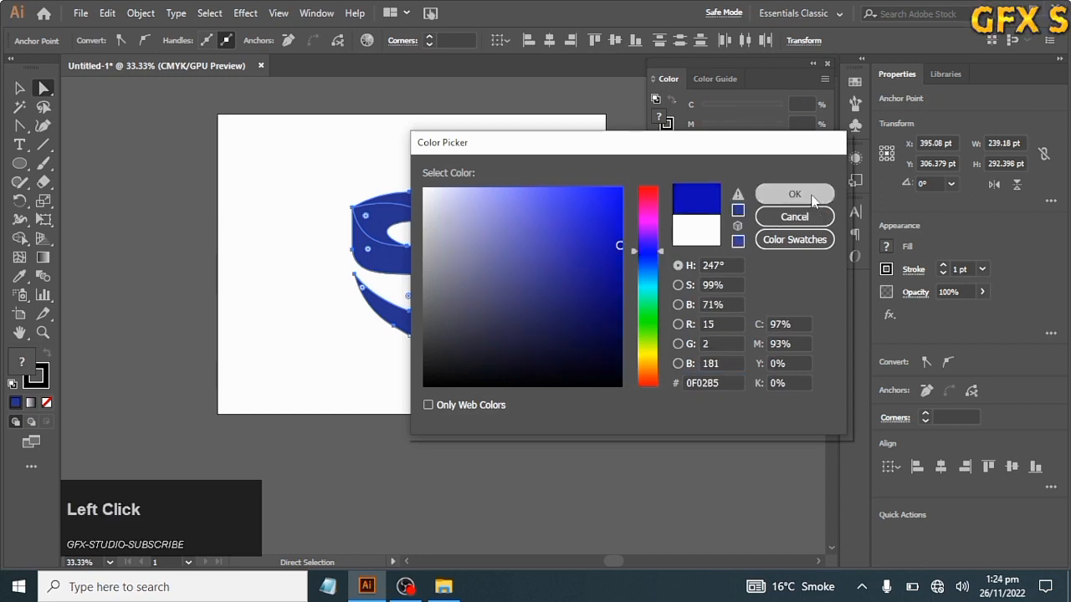
pyautogui.click(795, 194)
# Reselect the whole shield and remove the filled areas inside the upper and lower openings of the S with Shape Builder.
pyautogui.click(494, 235)
pyautogui.moveTo(310, 166); pyautogui.dragTo(452, 322)
pyautogui.click(19, 238)
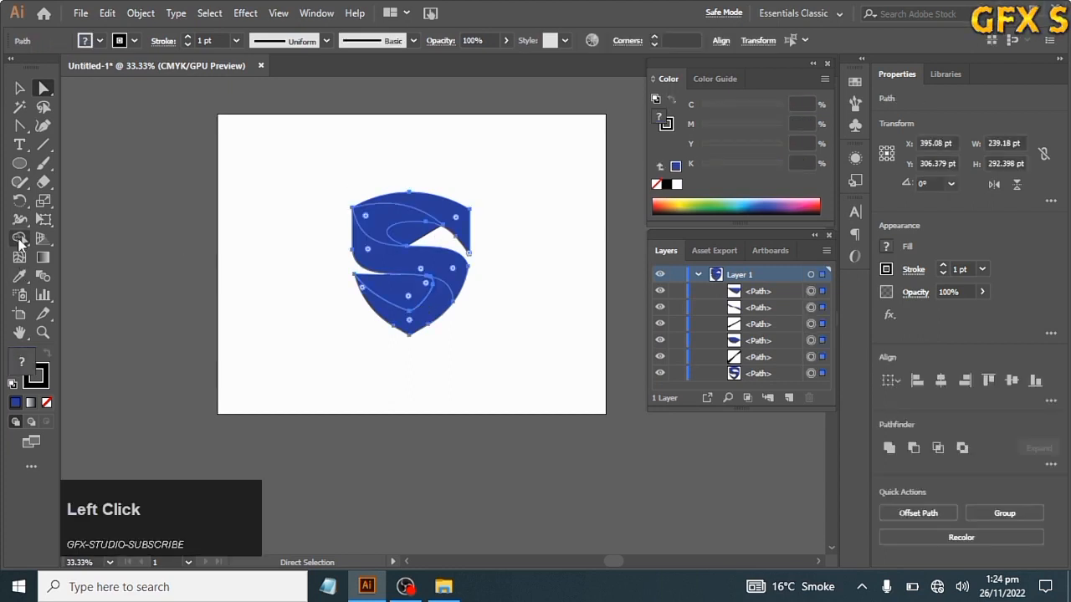
pyautogui.click(434, 243)
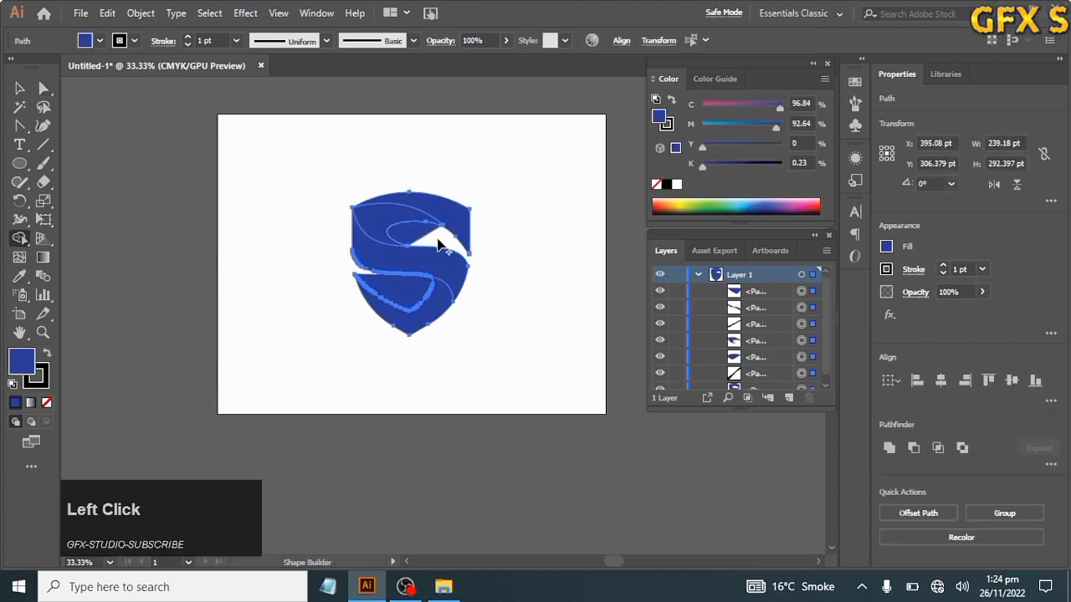
pyautogui.keyDown('alt'); pyautogui.click(434, 243); pyautogui.keyUp('alt')
pyautogui.scroll(3, 354, 276)
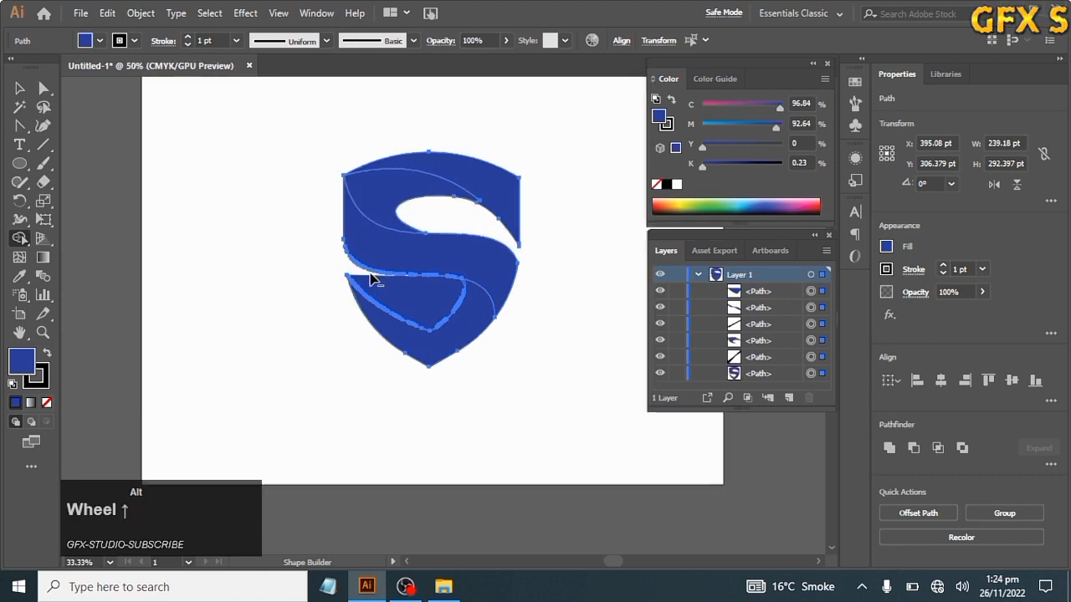
pyautogui.keyDown('alt'); pyautogui.click(361, 289); pyautogui.keyUp('alt')
pyautogui.keyDown('alt'); pyautogui.click(500, 306); pyautogui.keyUp('alt')
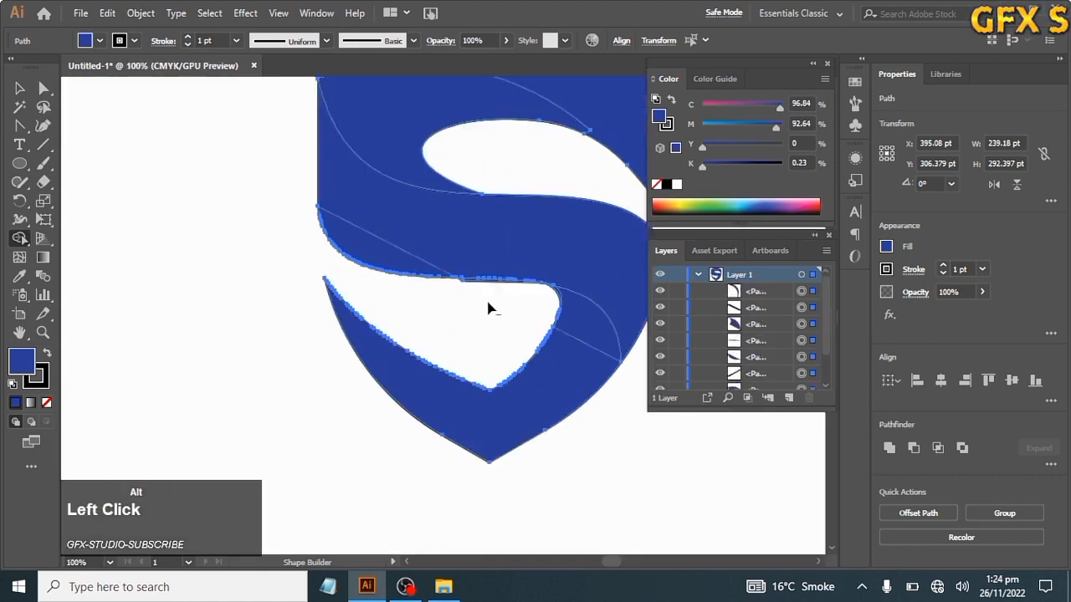
# Merge the adjoining regions of the shield's lower hook with Shape Builder.
pyautogui.moveTo(429, 265)
pyautogui.mouseDown()
pyautogui.moveTo(411, 263)
pyautogui.moveTo(428, 273)
pyautogui.mouseUp()
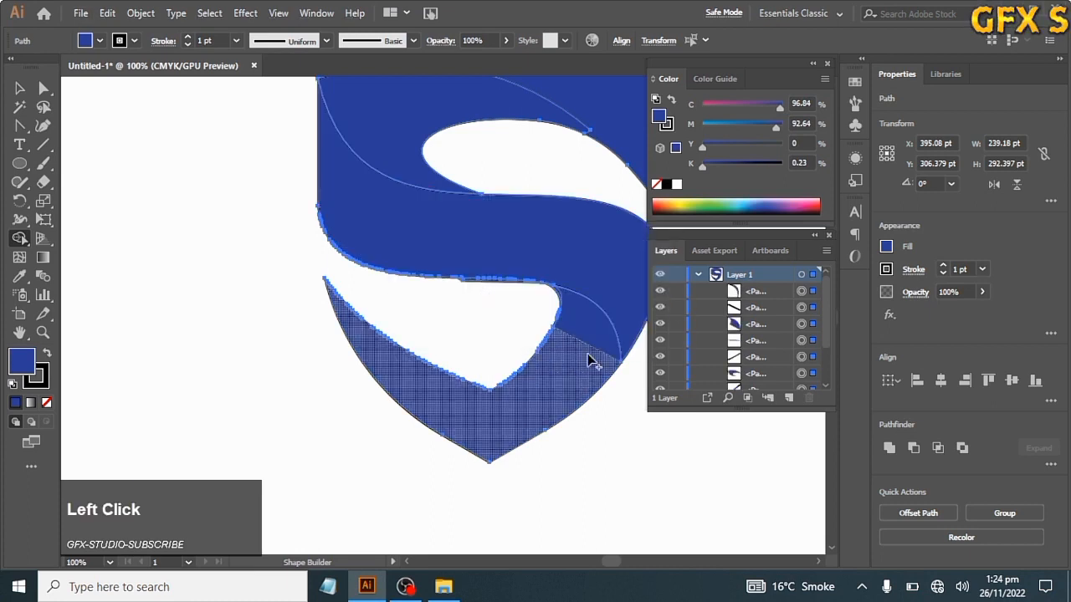
pyautogui.moveTo(594, 350); pyautogui.dragTo(579, 354)
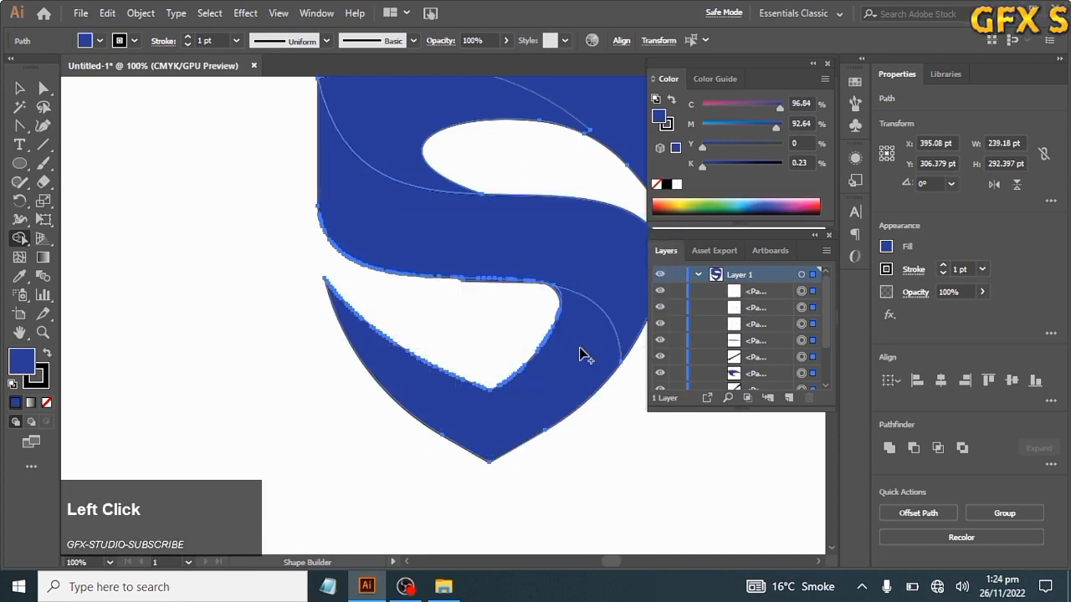
pyautogui.scroll(4, 586, 335)
pyautogui.click(344, 248)
pyautogui.click(19, 89)
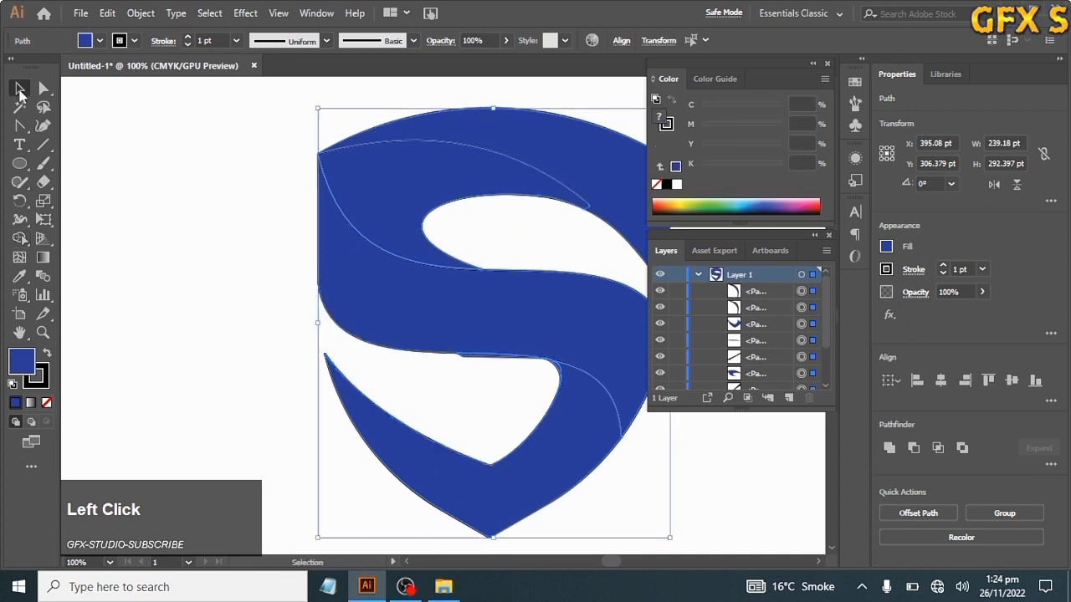
# Try to move the main S piece away from the other shield pieces.
pyautogui.click(205, 171)
pyautogui.click(405, 223)
pyautogui.click(434, 326)
pyautogui.moveTo(549, 270); pyautogui.dragTo(486, 289)
pyautogui.hotkey('ctrl', 'z')
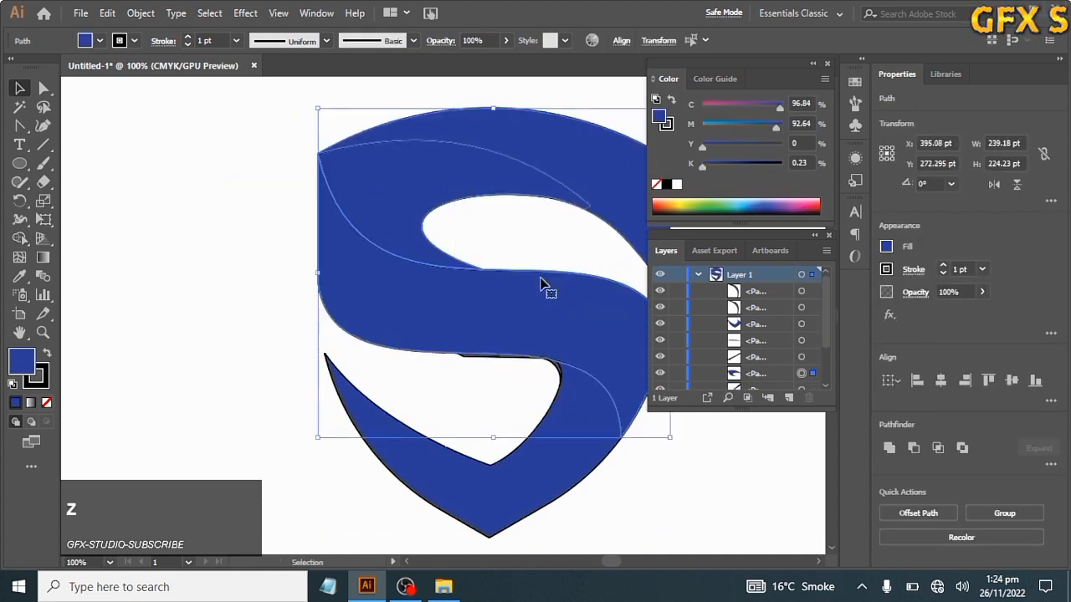
# Select the shield pieces and remove their black stroke.
pyautogui.moveTo(261, 135); pyautogui.dragTo(505, 303)
pyautogui.click(46, 378)
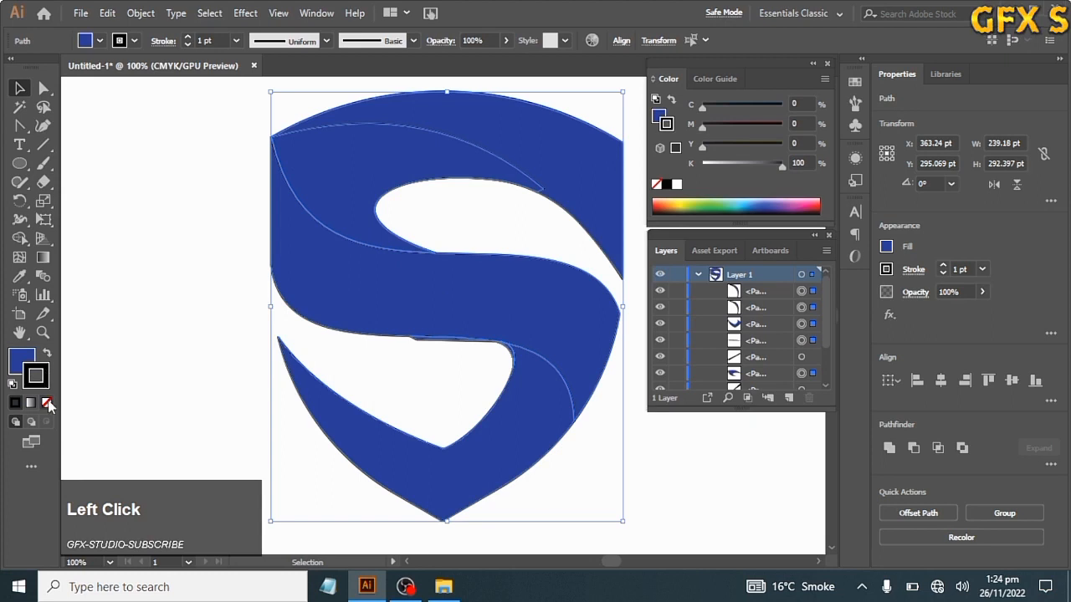
pyautogui.click(48, 405)
pyautogui.click(162, 315)
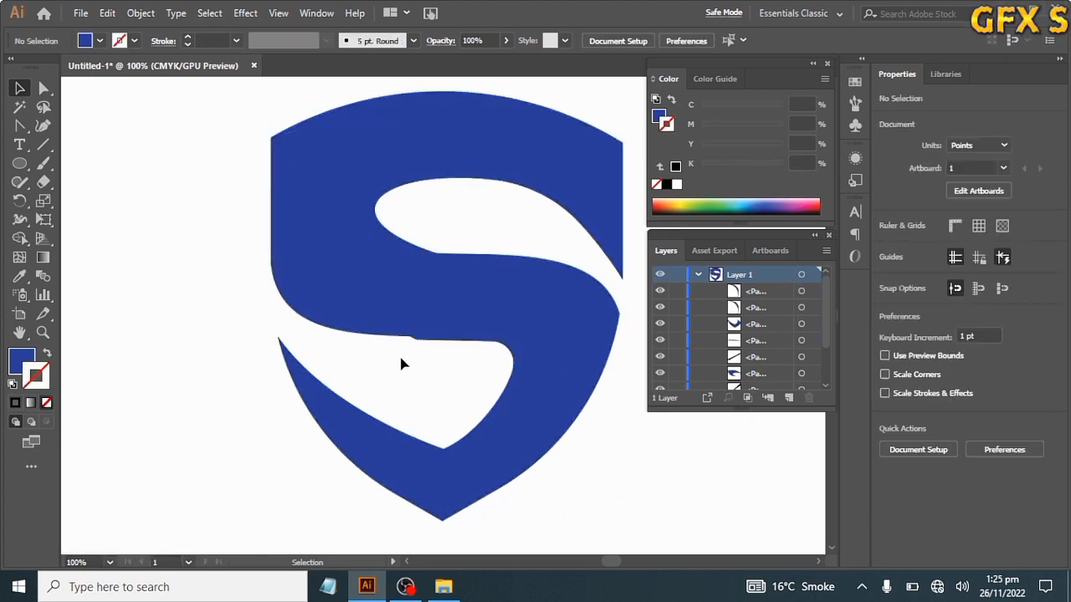
# Remove the thin dark sliver along the upper edge of the lower opening with Shape Builder.
pyautogui.click(296, 192)
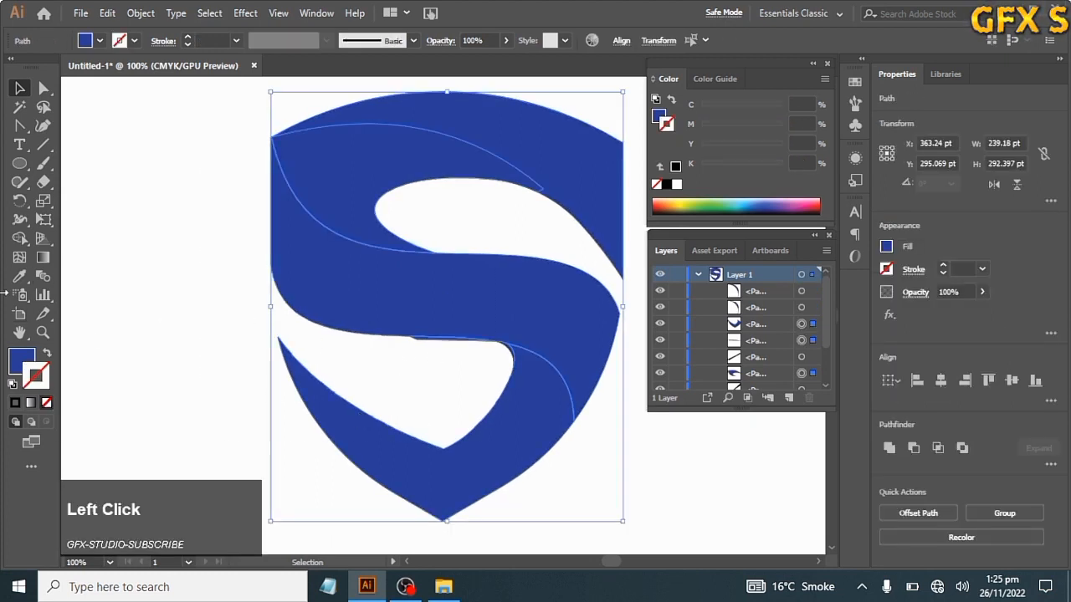
pyautogui.click(19, 237)
pyautogui.scroll(3, 455, 372)
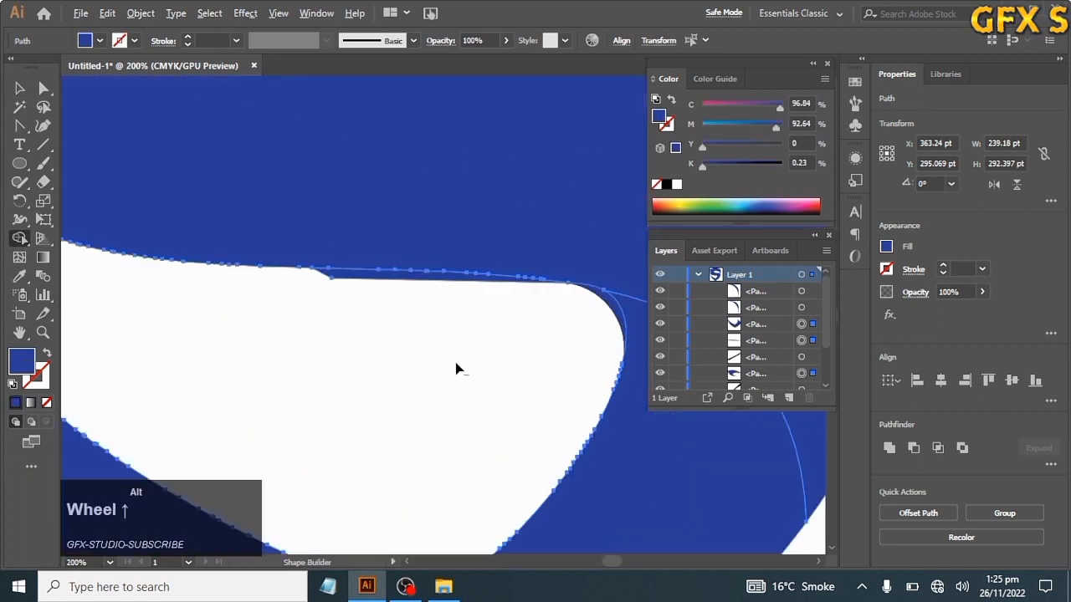
pyautogui.click(370, 279)
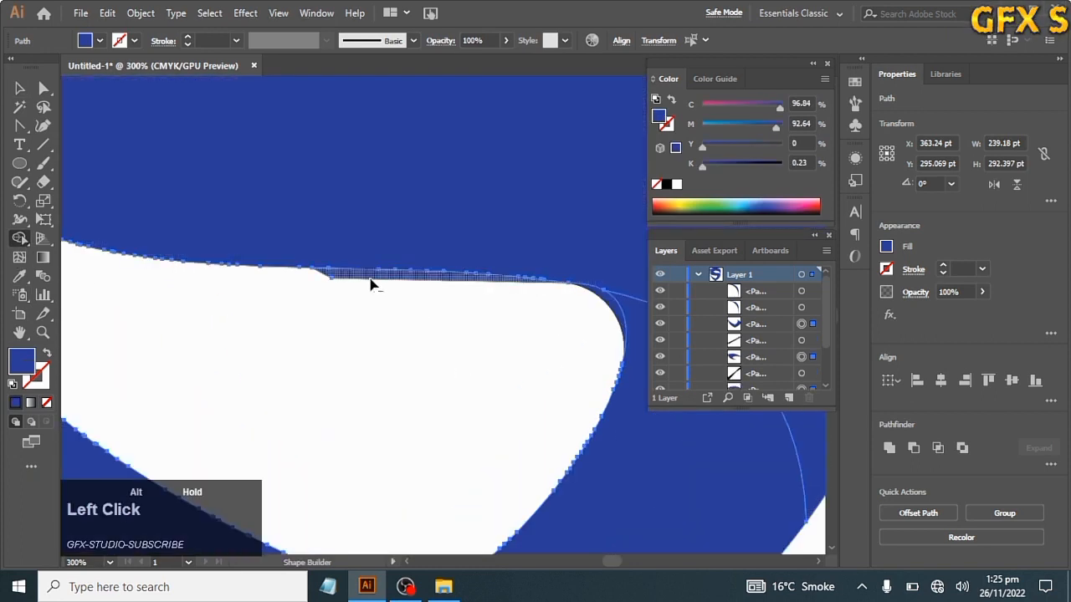
pyautogui.keyDown('alt'); pyautogui.click(370, 277); pyautogui.keyUp('alt')
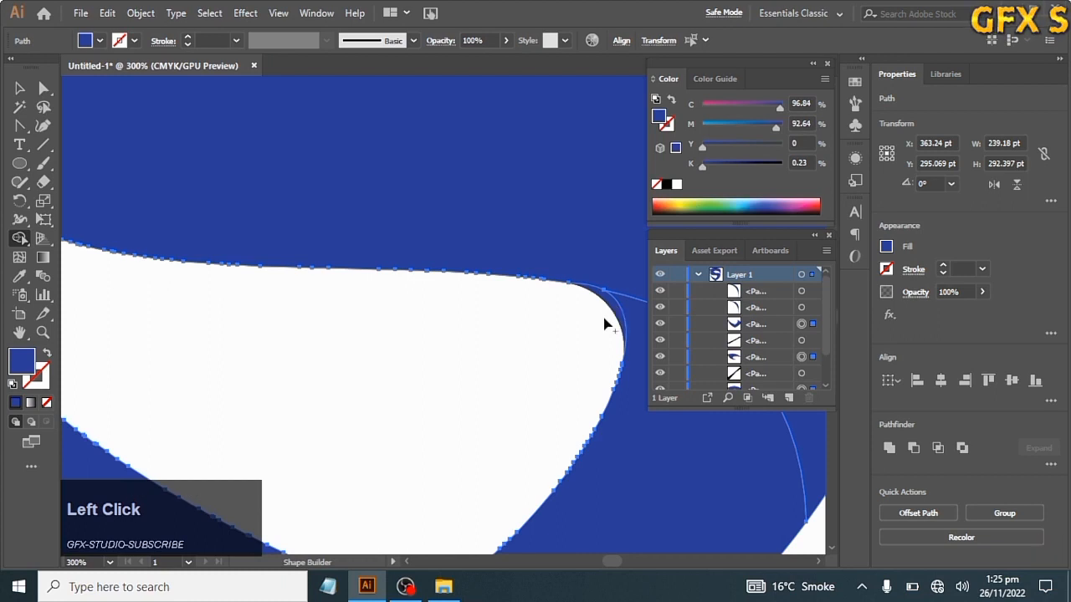
# Select the overlapping pieces at the lower opening's rounded corner and remove the extra sliver there with Shape Builder.
pyautogui.keyDown('alt'); pyautogui.click(560, 333); pyautogui.keyUp('alt')
pyautogui.hotkey('ctrl', 'z')
pyautogui.scroll(3, 614, 316)
pyautogui.scroll(2, 615, 318)
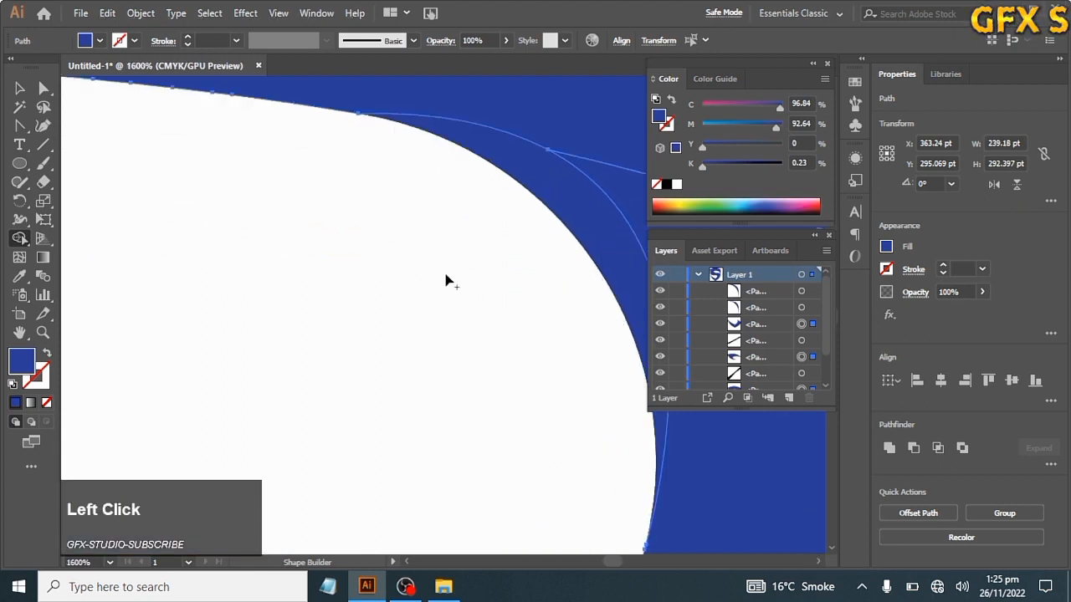
pyautogui.click(19, 88)
pyautogui.moveTo(382, 202); pyautogui.dragTo(535, 104)
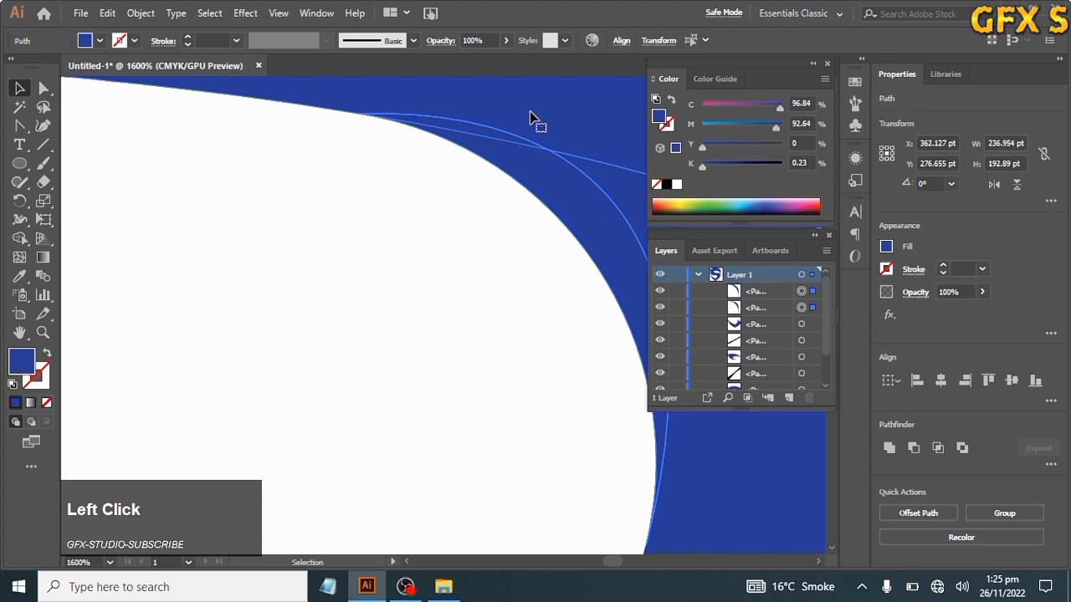
pyautogui.moveTo(476, 217); pyautogui.dragTo(597, 89)
pyautogui.click(19, 238)
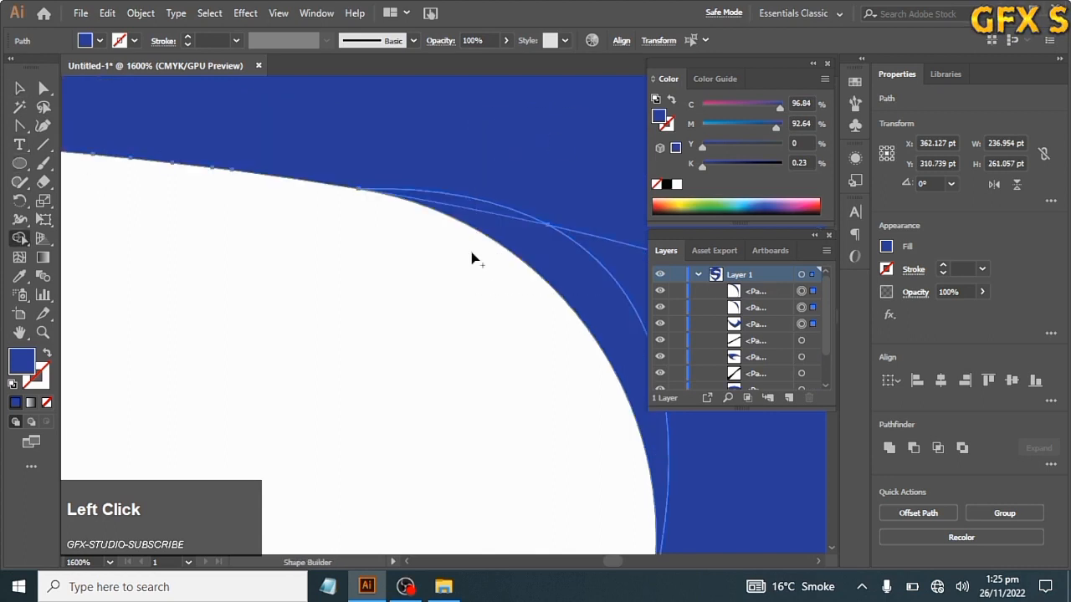
pyautogui.keyDown('alt'); pyautogui.click(528, 248); pyautogui.keyUp('alt')
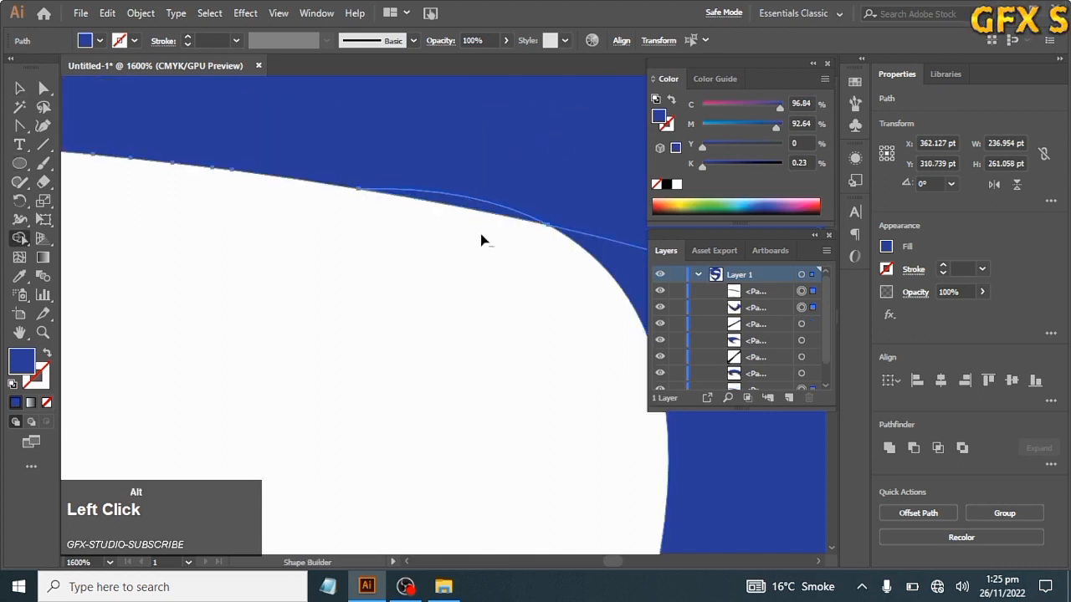
pyautogui.press('v')
# Send the shield's lower hook piece to the back of the stacking order.
pyautogui.scroll(-8, 439, 216)
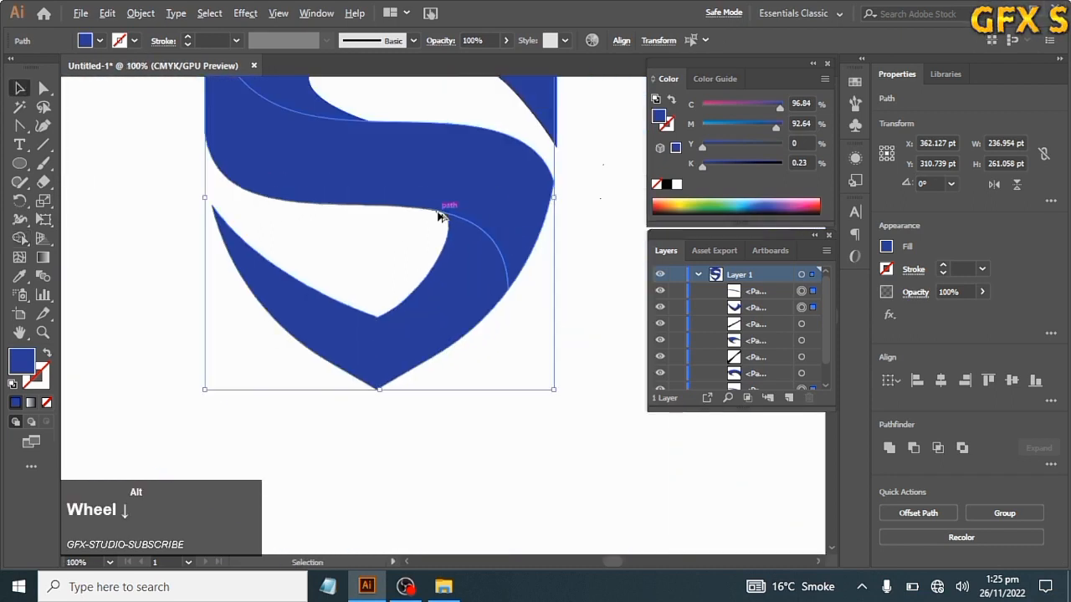
pyautogui.scroll(3, 440, 219)
pyautogui.click(461, 341)
pyautogui.rightClick(457, 339)
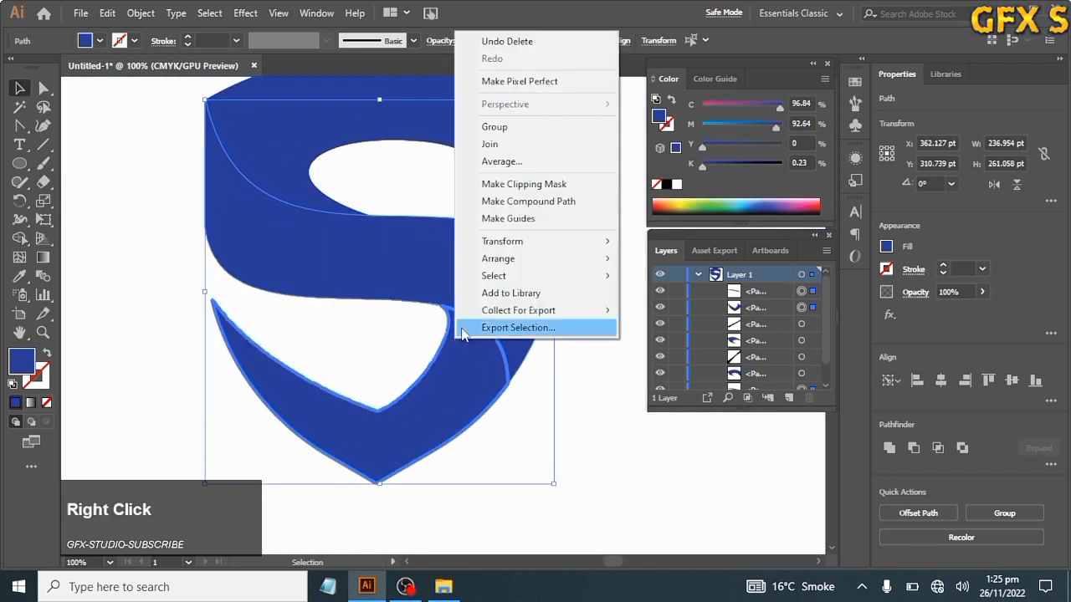
pyautogui.moveTo(536, 242)
pyautogui.moveTo(502, 259)
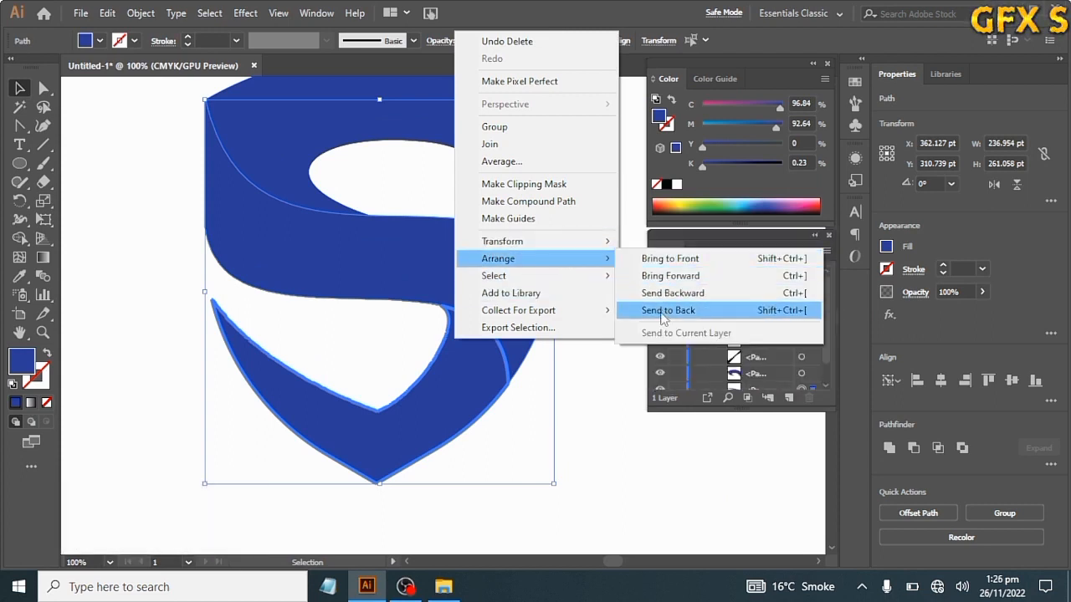
pyautogui.click(665, 308)
pyautogui.click(618, 363)
# Recolor the upper arched piece of the shield to a darker navy from the color spectrum.
pyautogui.scroll(1, 388, 323)
pyautogui.click(292, 159)
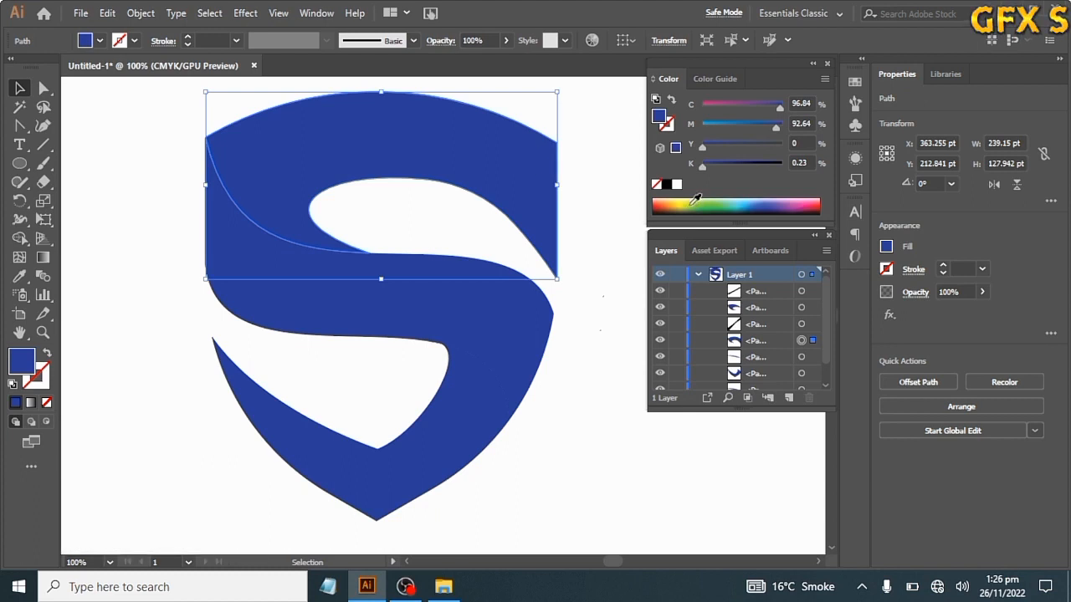
pyautogui.click(773, 204)
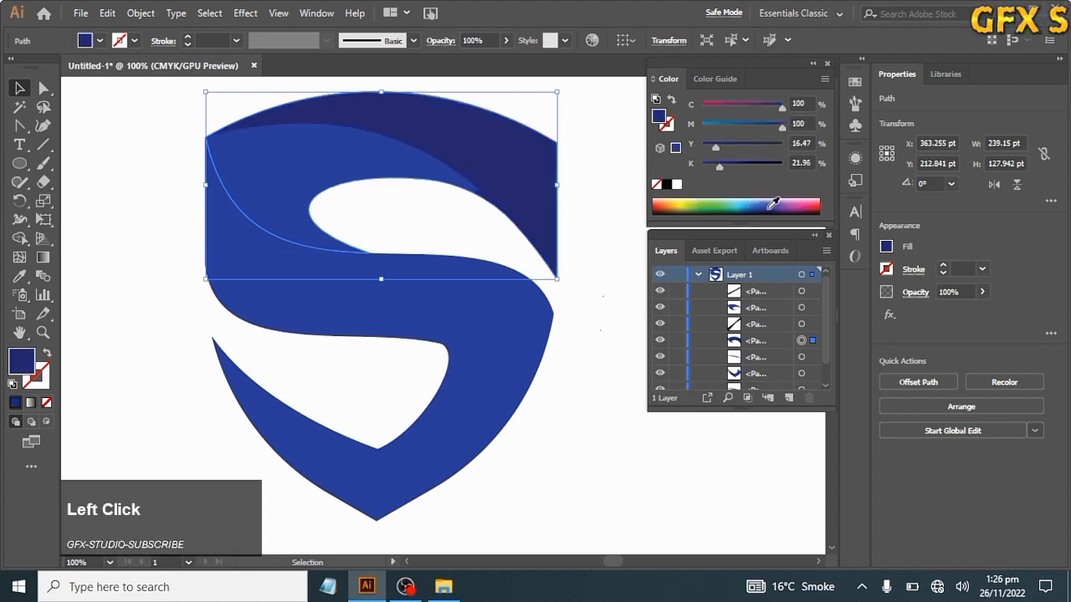
pyautogui.click(502, 144)
# Dock the floating layer list and reset the Essentials Classic workspace.
pyautogui.click(814, 235)
pyautogui.moveTo(664, 249); pyautogui.dragTo(834, 291)
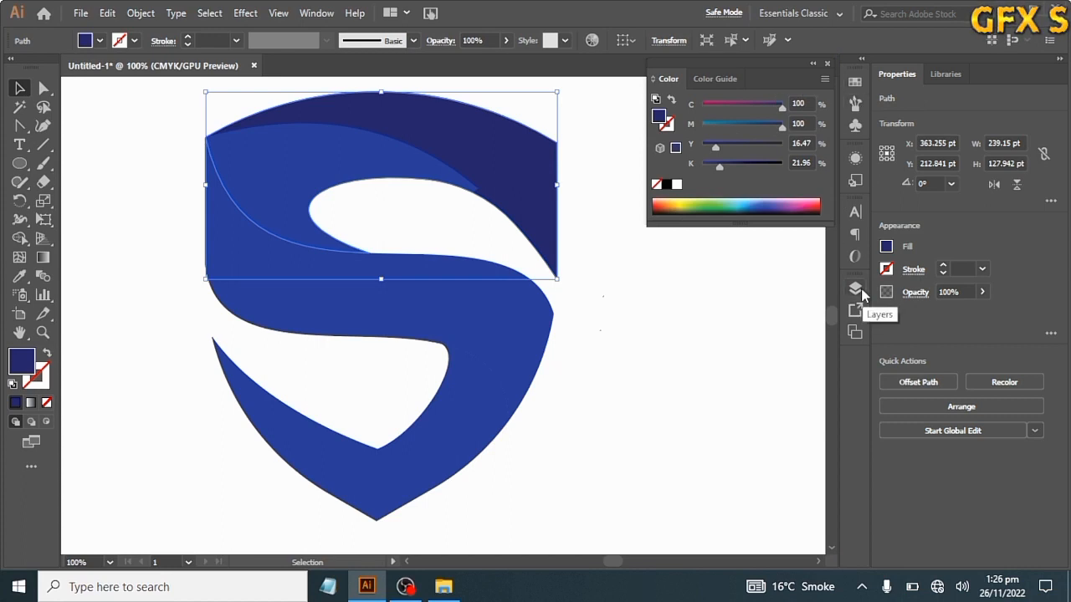
pyautogui.click(840, 13)
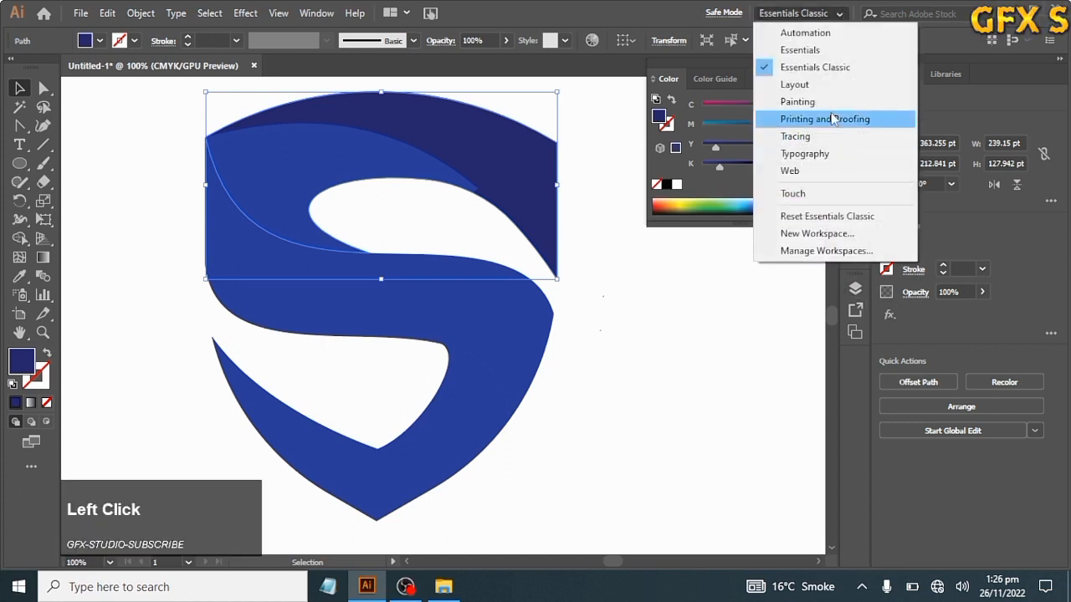
pyautogui.click(829, 214)
# Float the expanded color and gradient controls as one stacked group beside the shield.
pyautogui.moveTo(855, 234); pyautogui.dragTo(772, 279)
pyautogui.moveTo(855, 81); pyautogui.dragTo(767, 111)
pyautogui.click(765, 107)
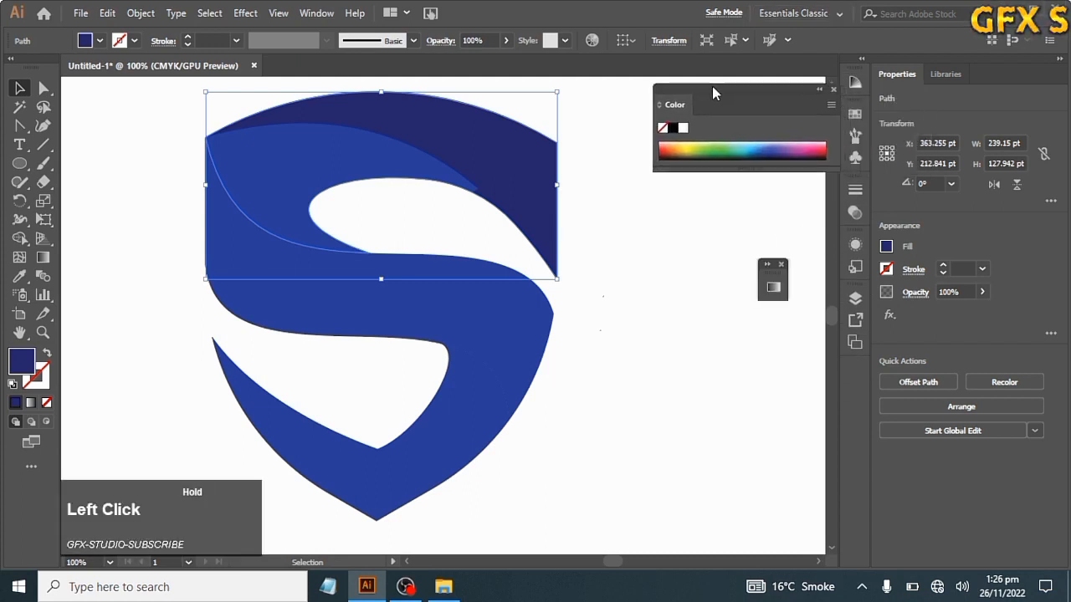
pyautogui.click(768, 265)
pyautogui.moveTo(830, 264); pyautogui.dragTo(728, 250)
pyautogui.moveTo(742, 86); pyautogui.dragTo(730, 89)
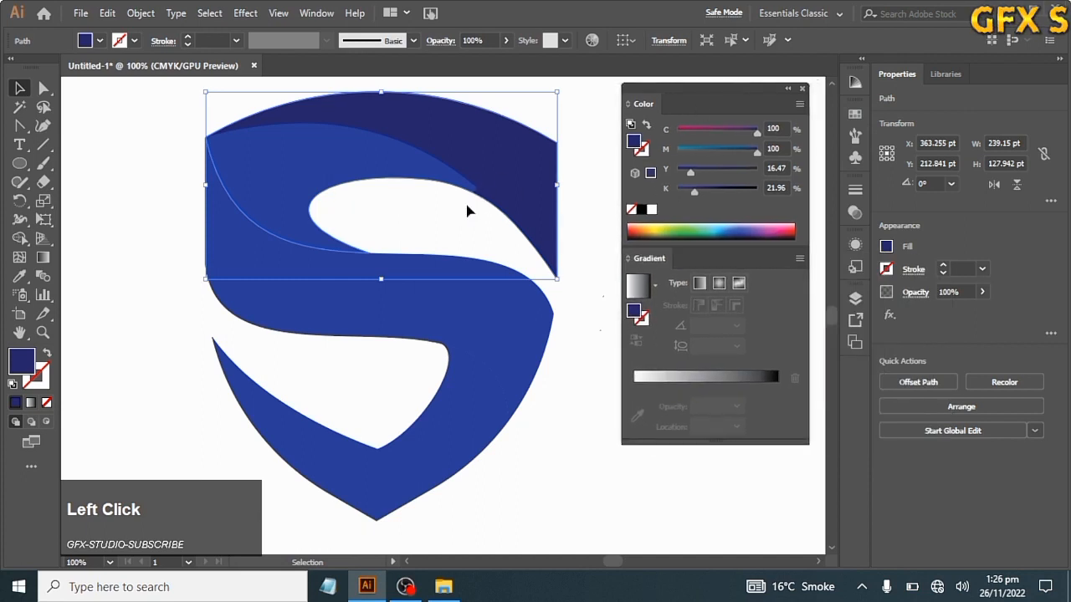
# Delete the protruding anchor point at the tip of the upper light-blue piece with the Pen tool.
pyautogui.scroll(3, 474, 204)
pyautogui.click(477, 171)
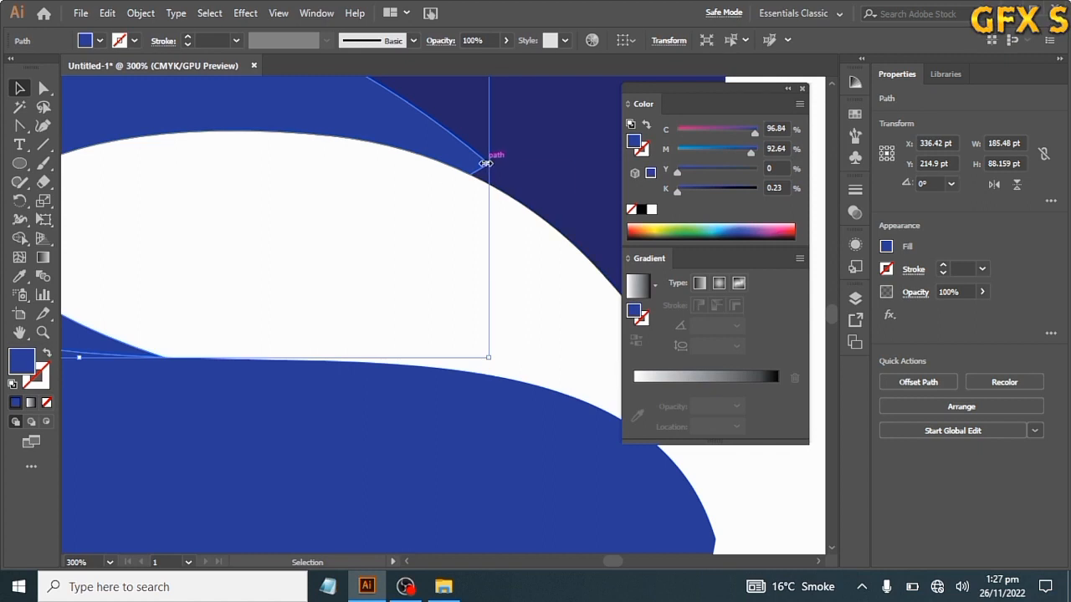
pyautogui.click(44, 88)
pyautogui.rightClick(19, 125)
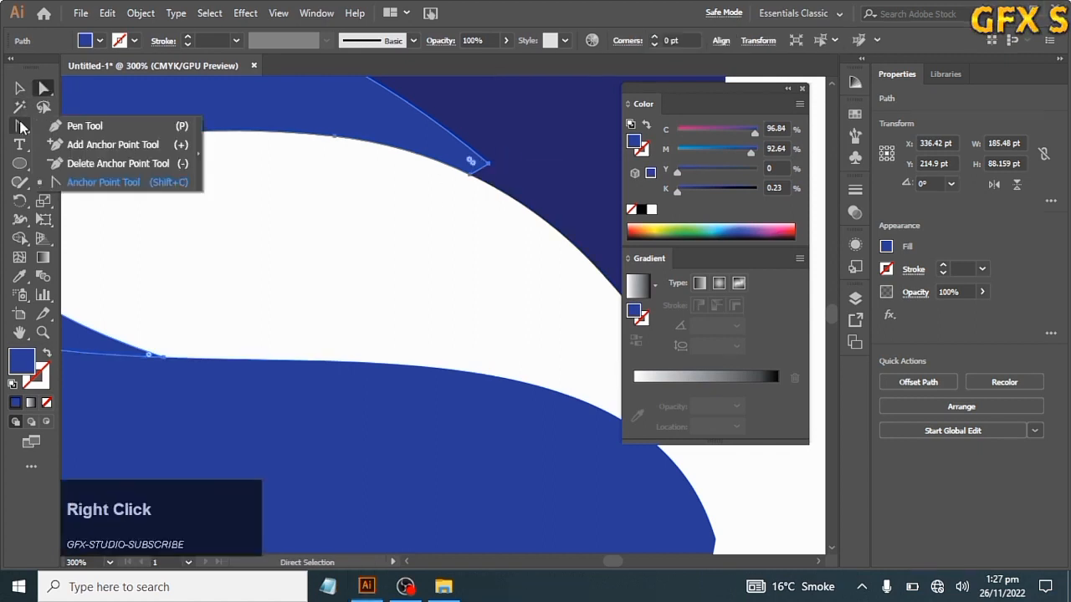
pyautogui.click(80, 122)
pyautogui.click(488, 164)
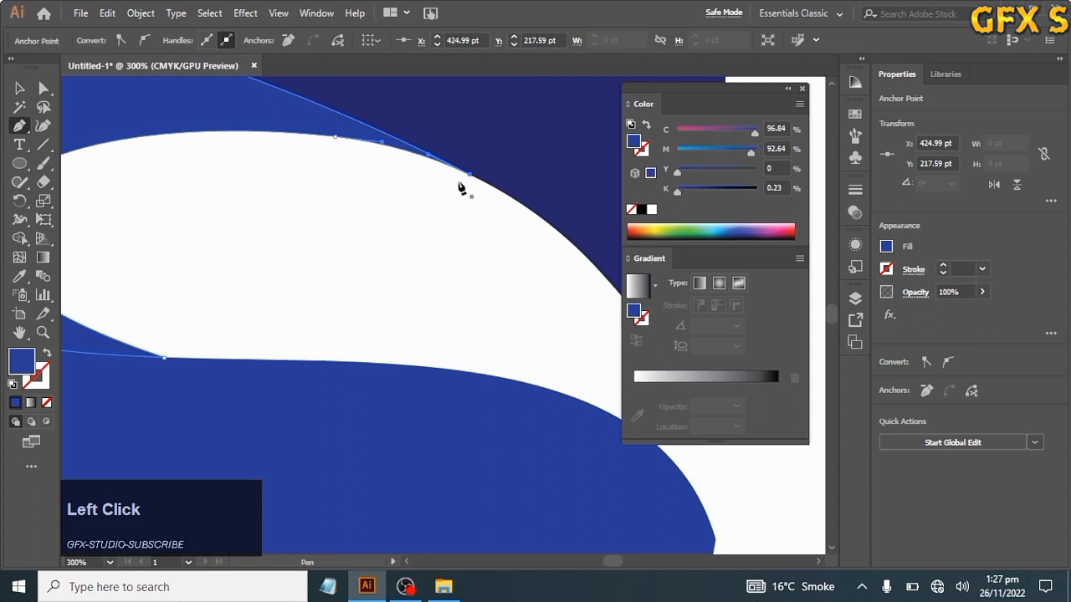
pyautogui.scroll(-3, 458, 187)
pyautogui.click(20, 88)
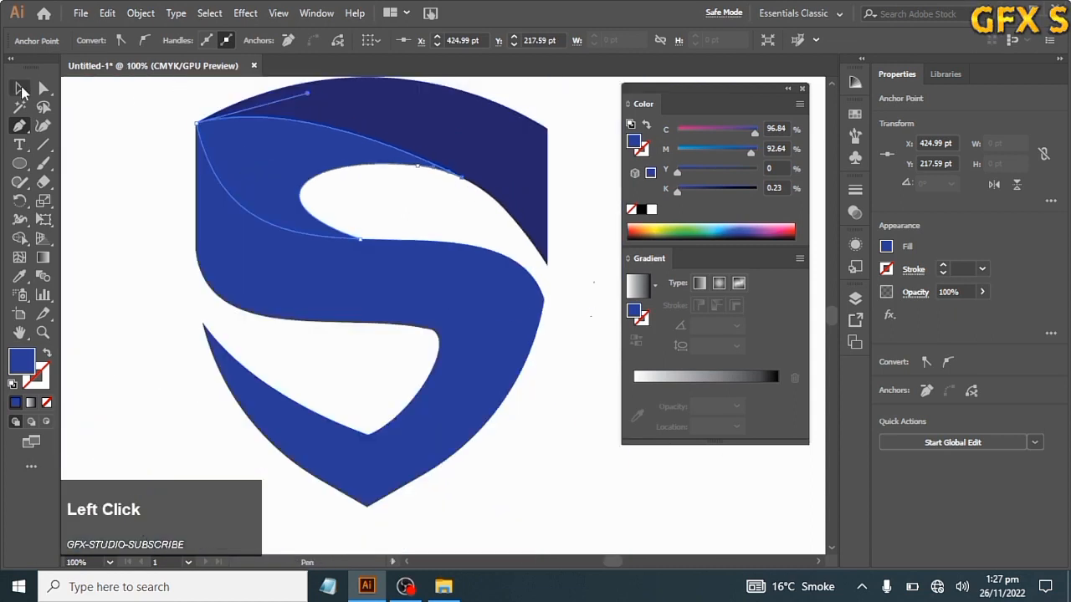
pyautogui.click(90, 94)
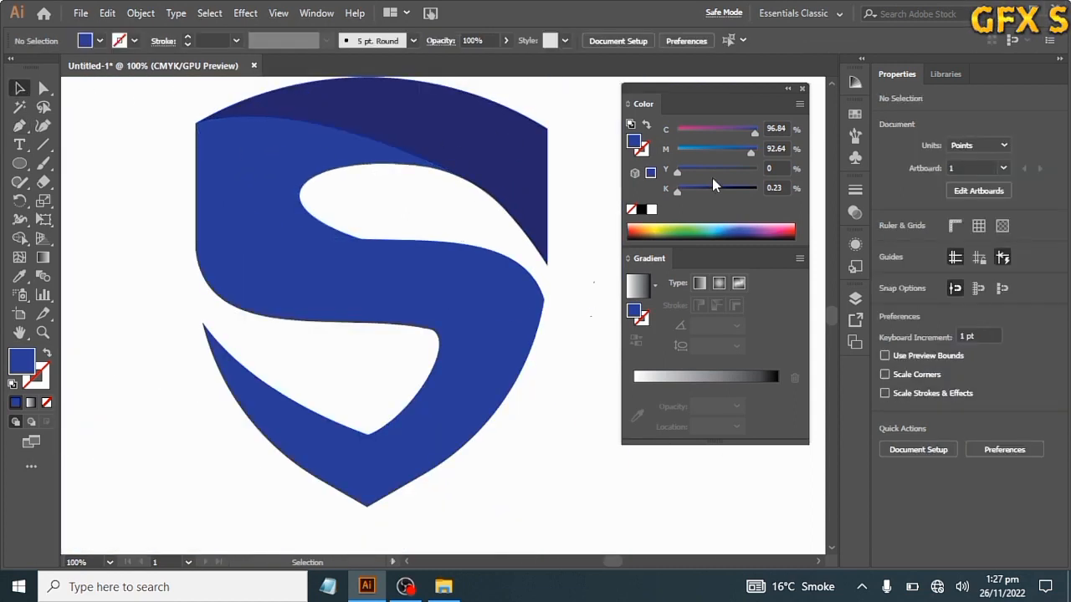
# Build a linear gradient at 0° from white to blue, removing the black stop and placing blue stops near the middle and at 100%.
pyautogui.click(653, 355)
pyautogui.moveTo(636, 314); pyautogui.dragTo(710, 386)
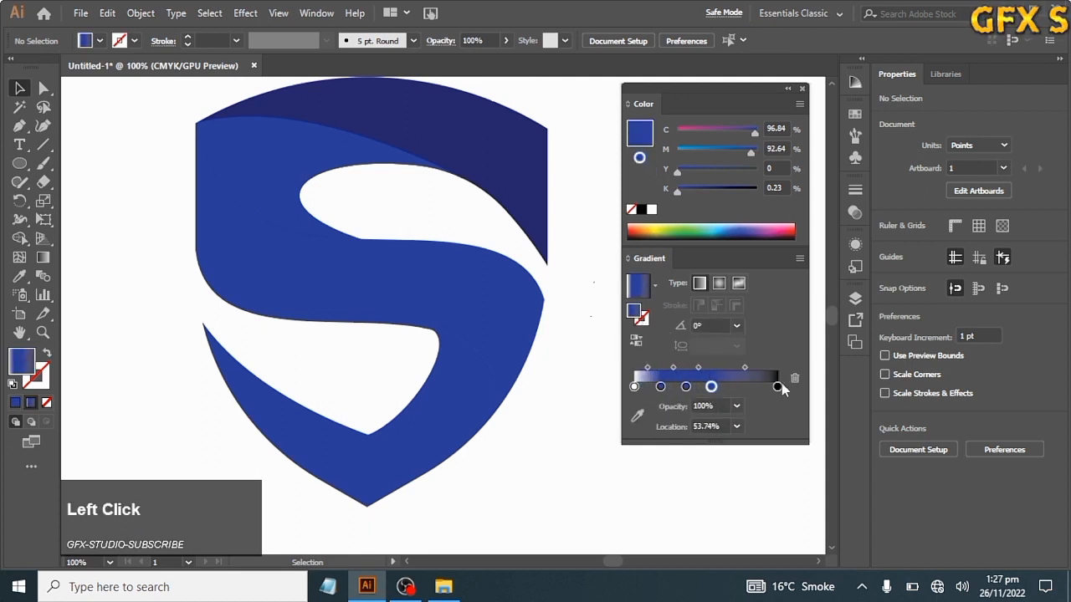
pyautogui.click(635, 386)
pyautogui.moveTo(777, 388); pyautogui.dragTo(778, 447)
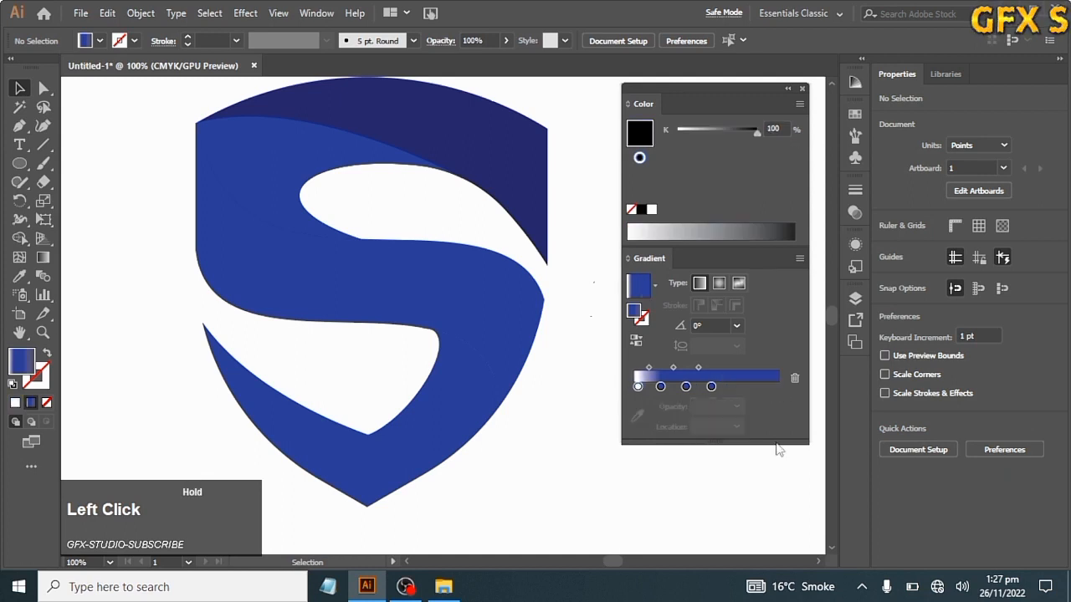
pyautogui.moveTo(712, 388); pyautogui.dragTo(781, 390)
pyautogui.moveTo(660, 386); pyautogui.dragTo(712, 386)
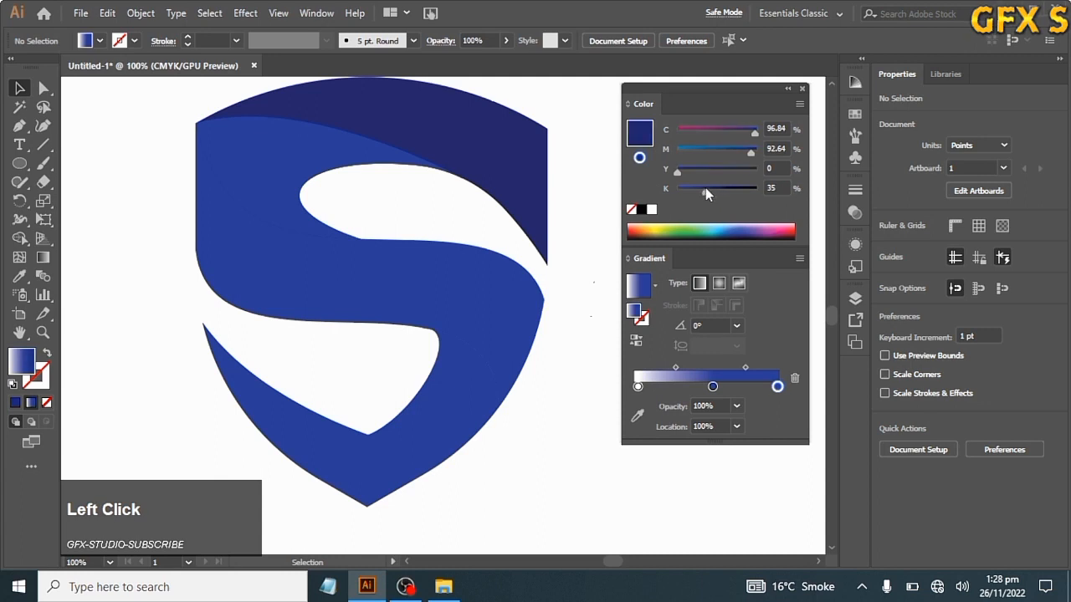
# On the upper arched piece's gradient, darken the end stop to deep navy in HSB mode and set the middle blue stop's location to 47.86%.
pyautogui.click(800, 104)
pyautogui.click(828, 161)
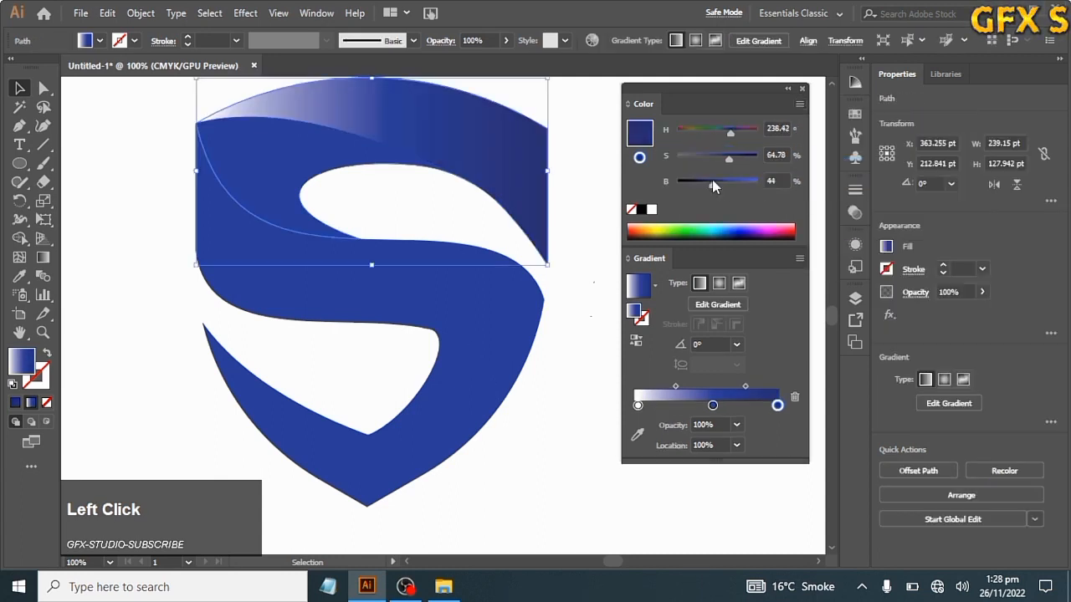
pyautogui.click(700, 179)
pyautogui.click(697, 179)
pyautogui.moveTo(713, 408); pyautogui.dragTo(703, 406)
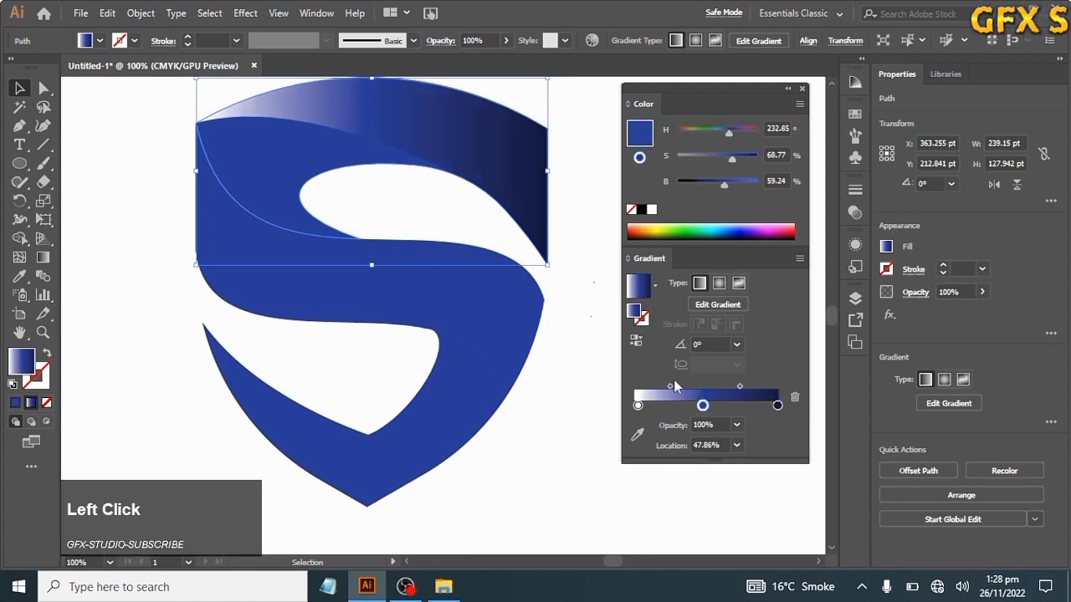
pyautogui.click(594, 328)
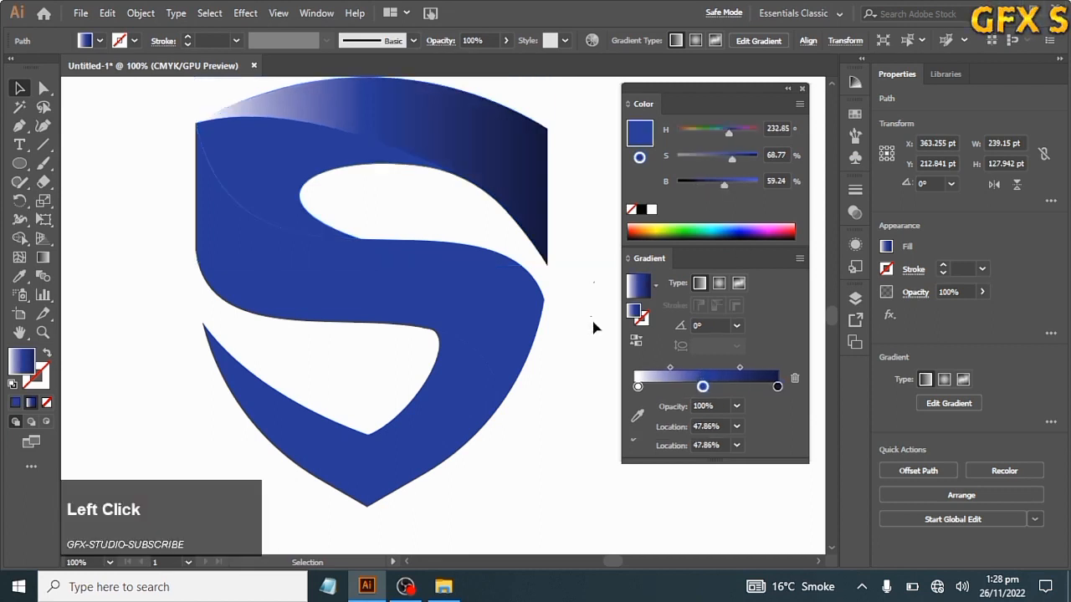
pyautogui.click(160, 144)
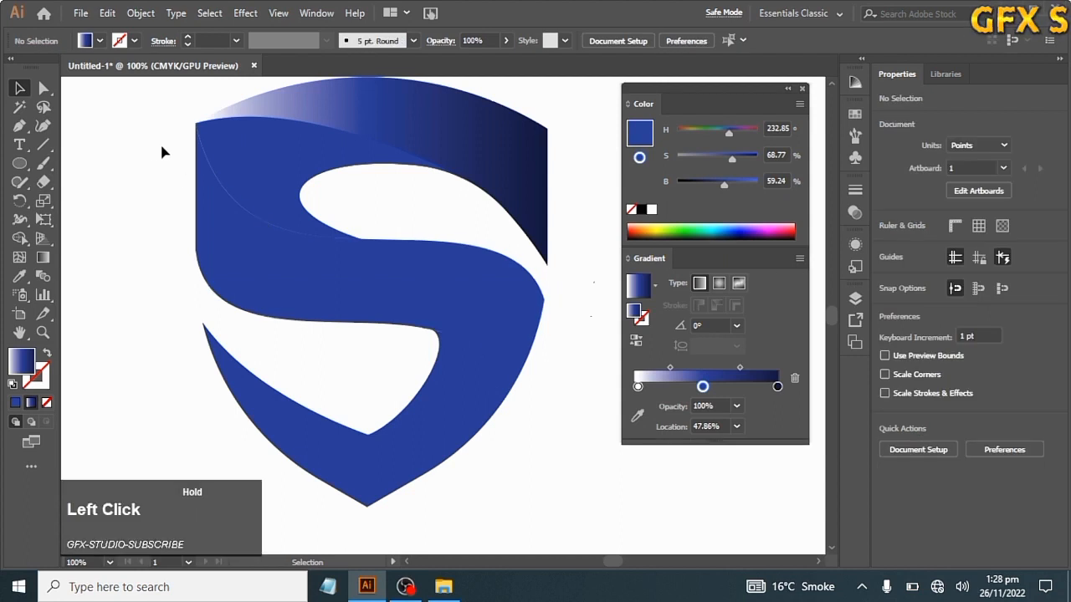
# Copy the arched piece's gradient with the Eyedropper onto the inner upper piece, the middle S band and the lower shield piece.
pyautogui.click(27, 276)
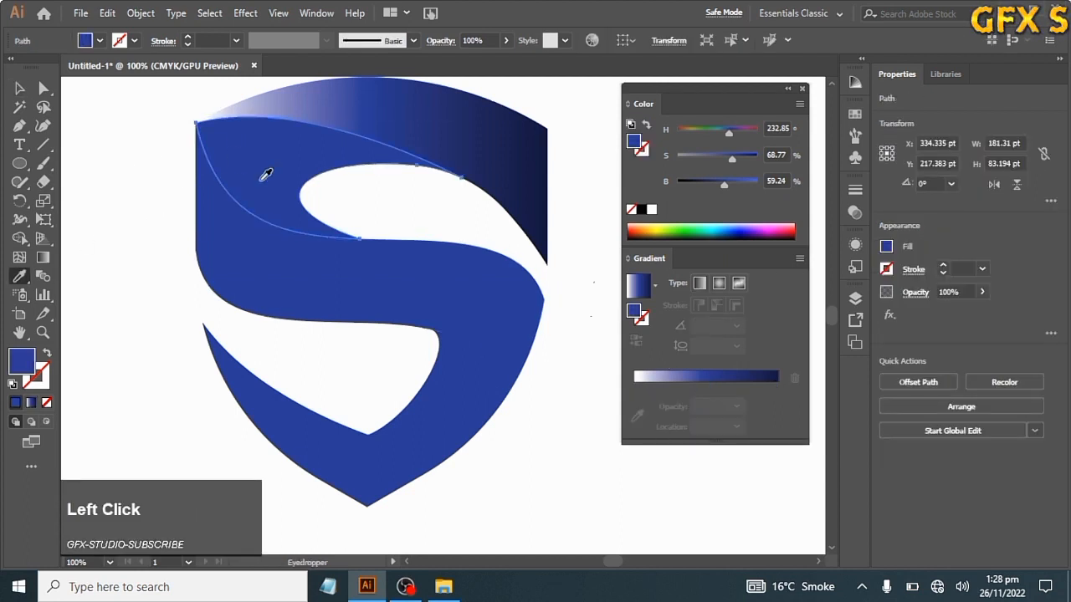
pyautogui.click(507, 126)
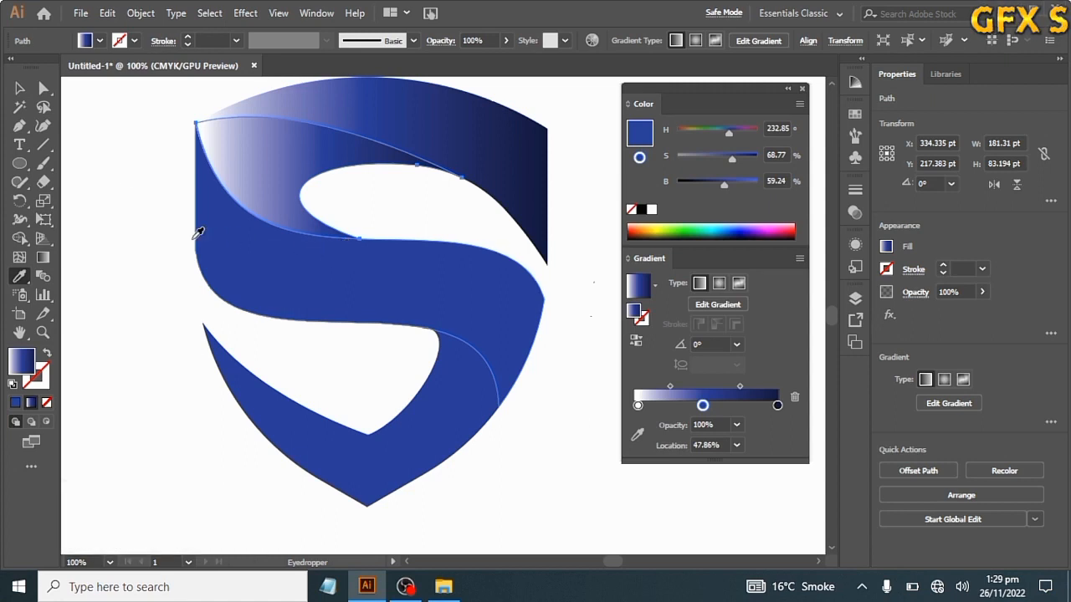
pyautogui.keyDown('ctrl'); pyautogui.click(299, 275); pyautogui.keyUp('ctrl')
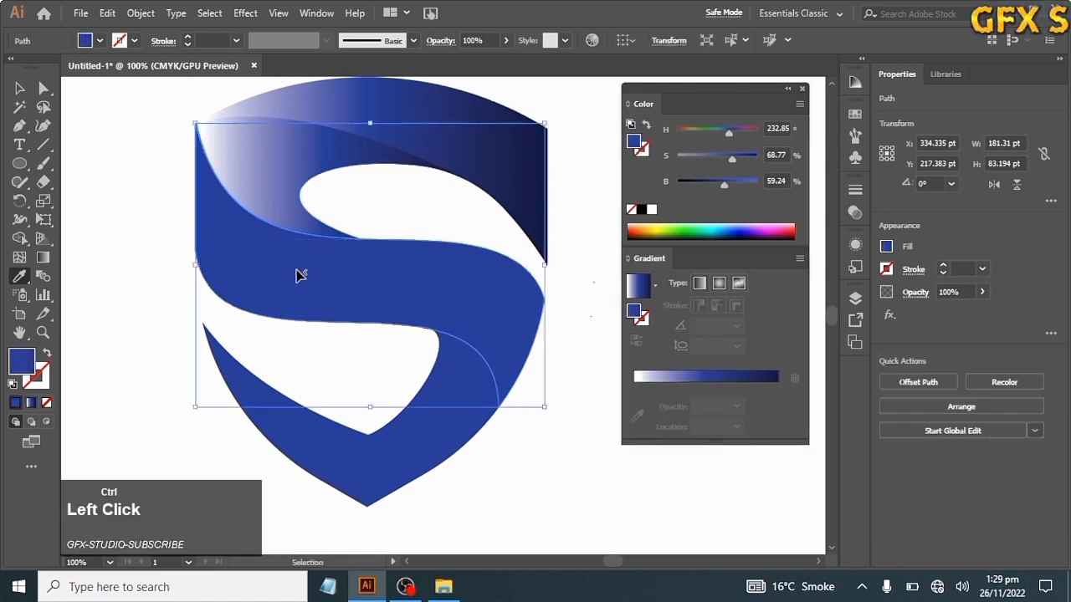
pyautogui.click(461, 175)
pyautogui.click(521, 162)
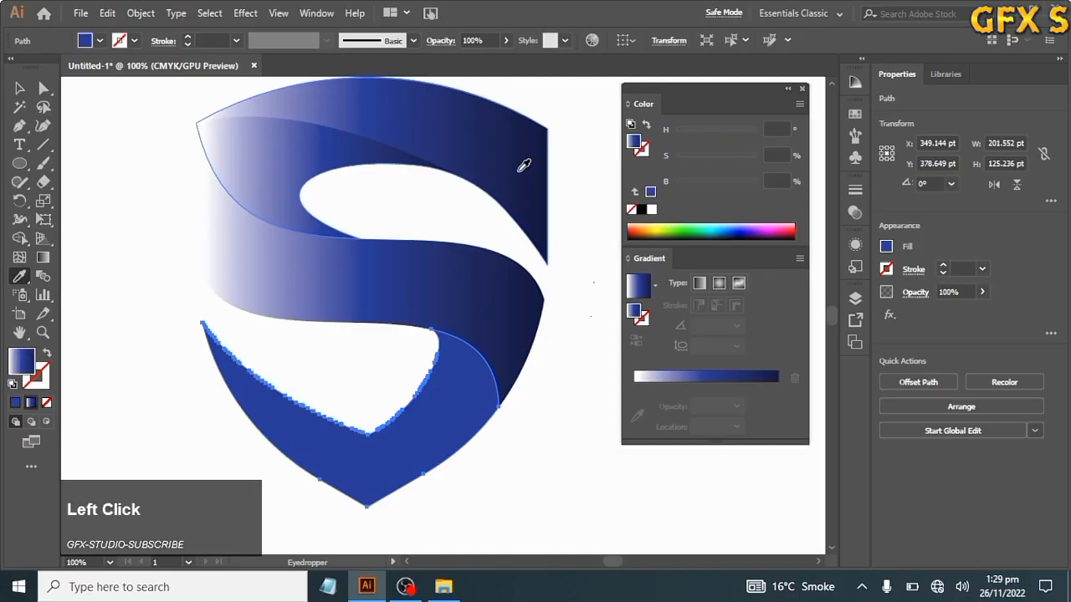